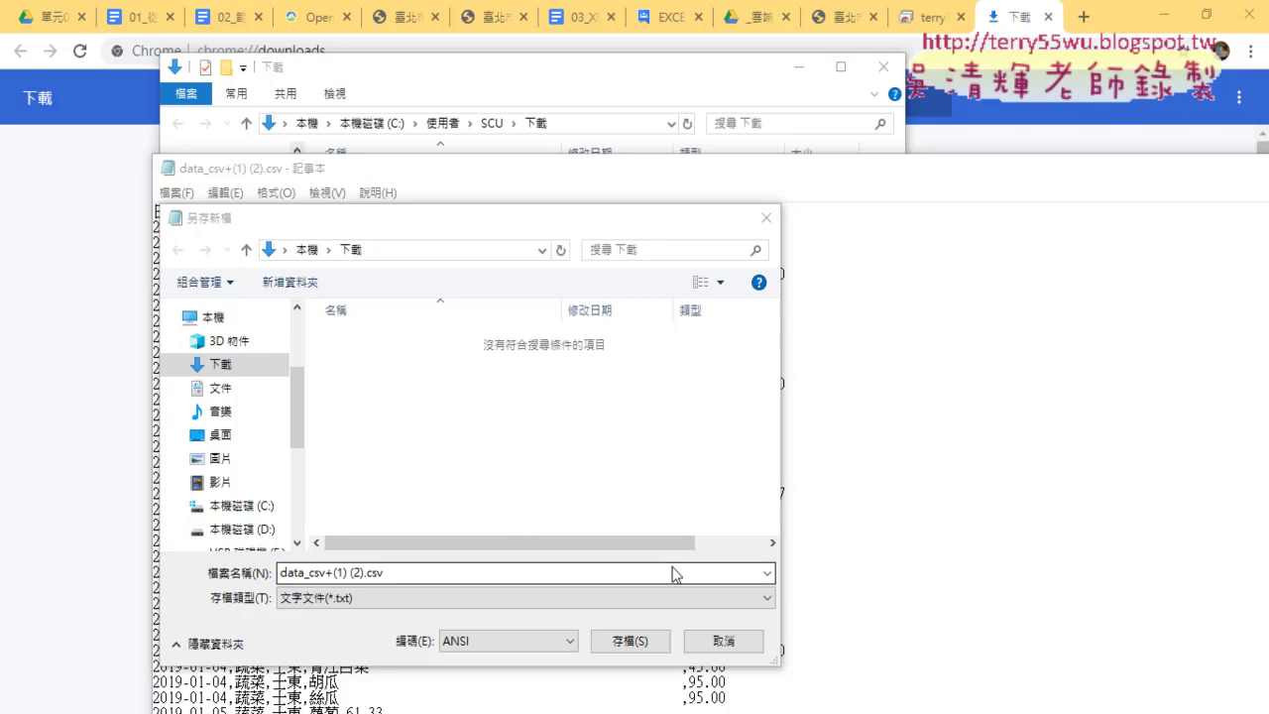
- Cancel saving data_csv+(1) (2).csv, close Notepad, and minimize the browser to reveal Excel
left_click(490, 640)
left_click(712, 646)
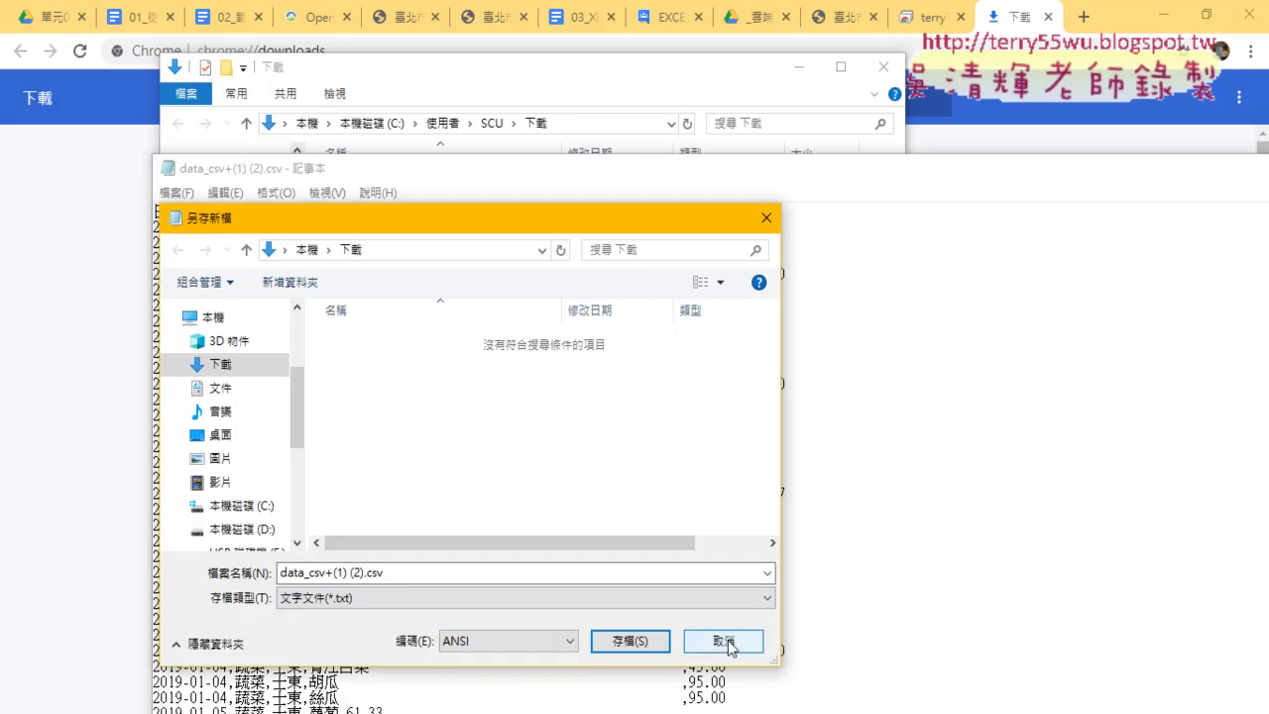
left_click(712, 646)
double_click(1110, 184)
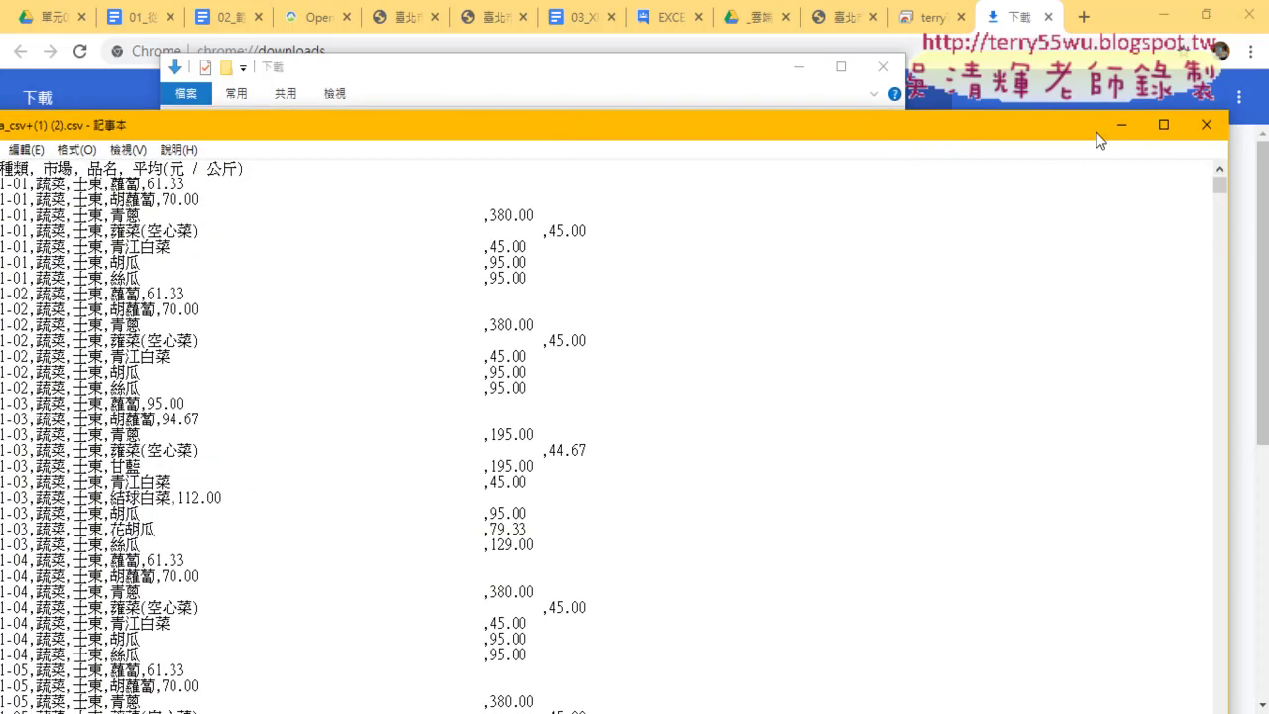
left_click(1239, 128)
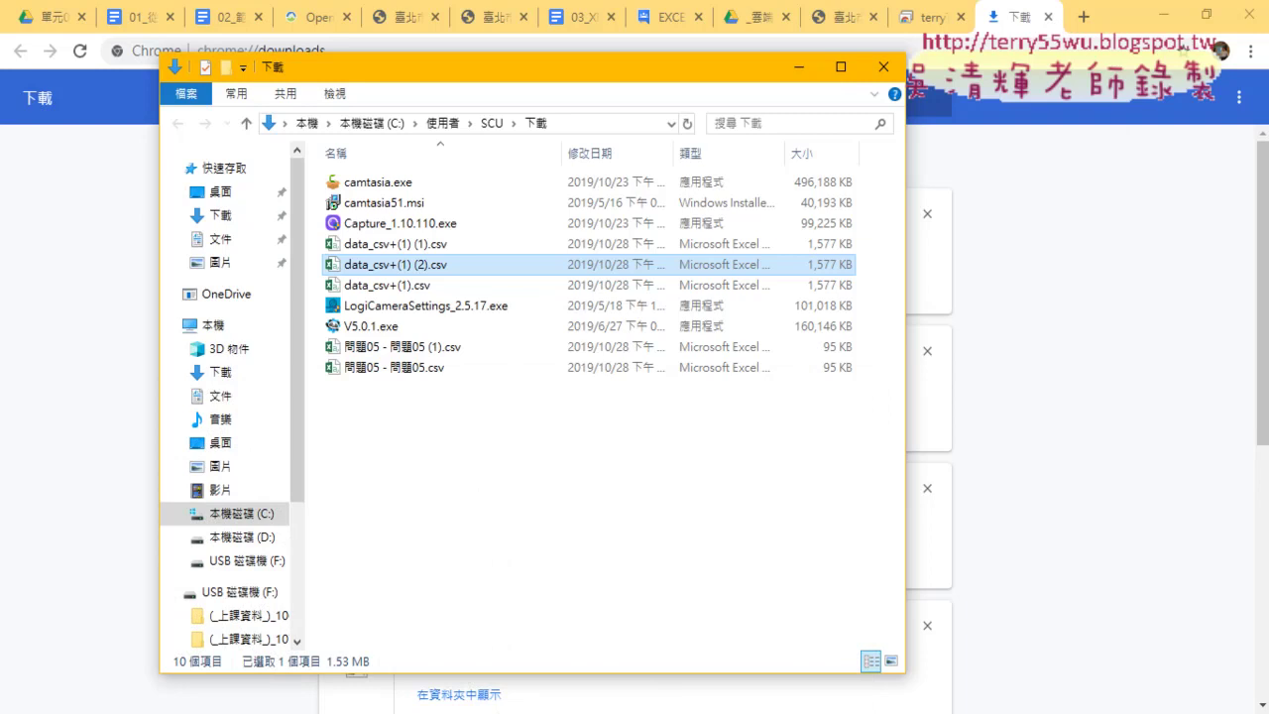
left_click(1170, 8)
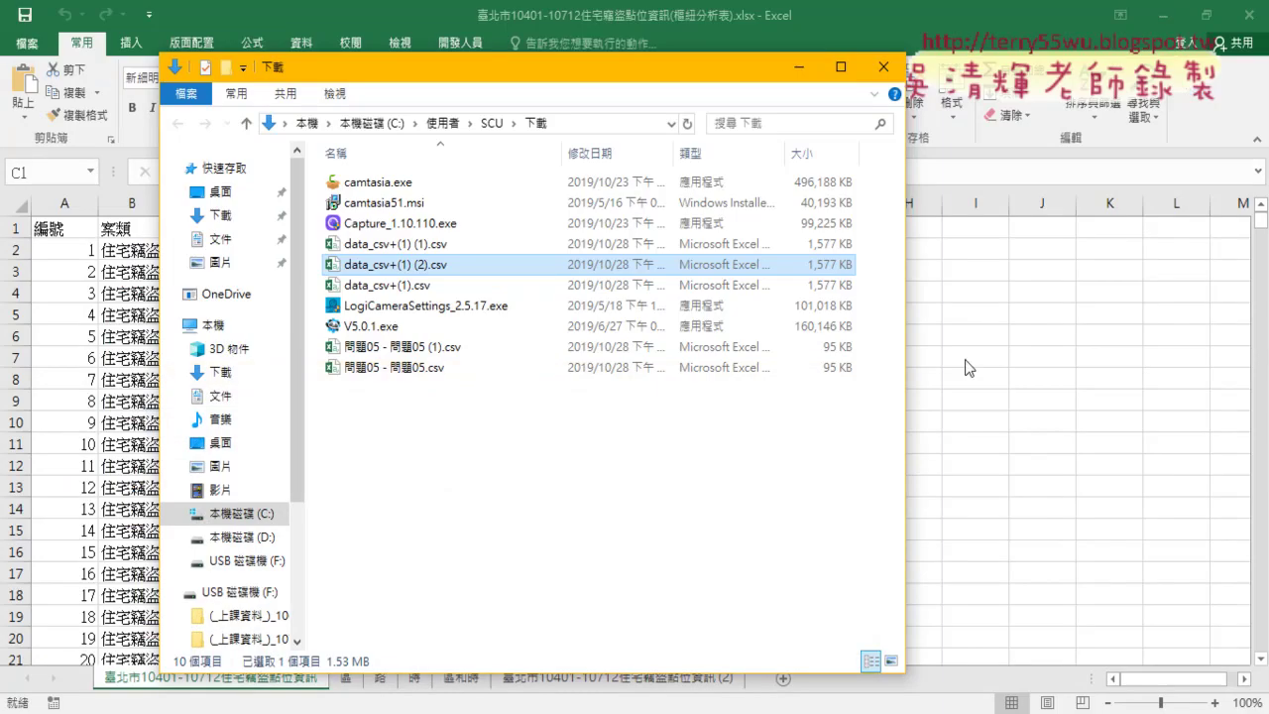
- Switch to the 問題05.xlsx workbook and open its VBA editor showing Module3's 北市市場行情 macro
key("alt+Tab")
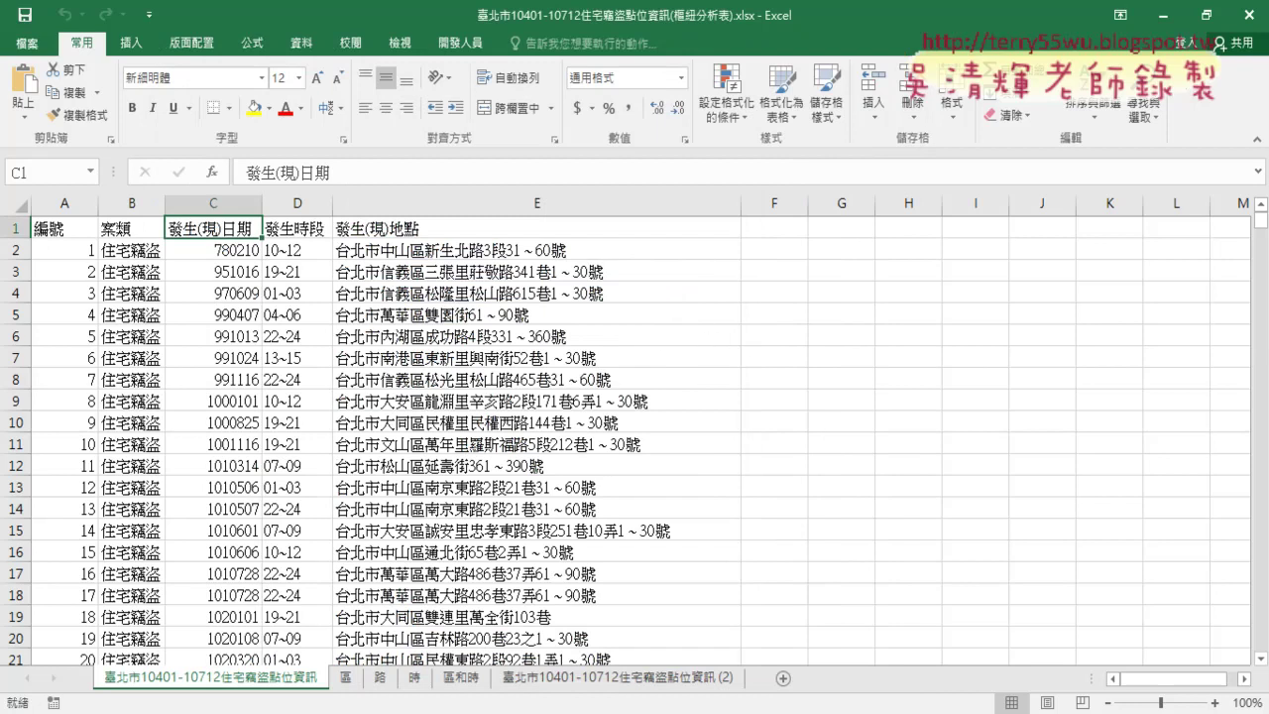
left_click(388, 712)
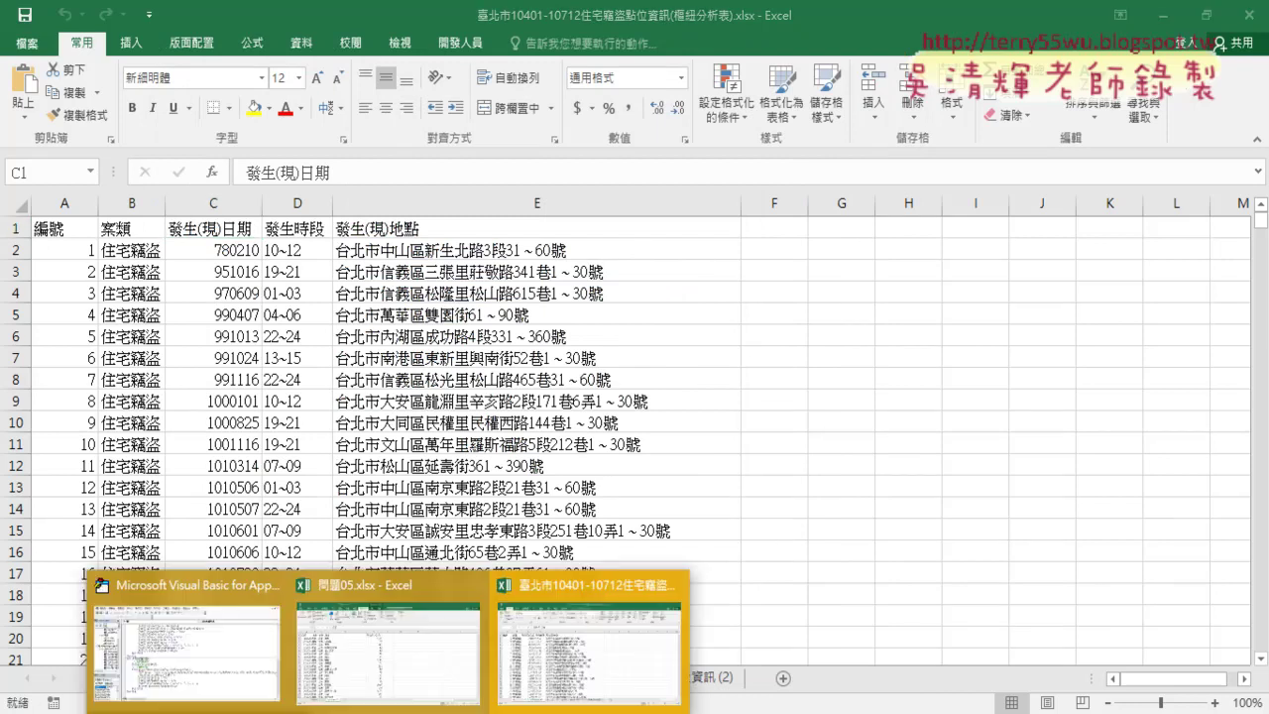
left_click(220, 667)
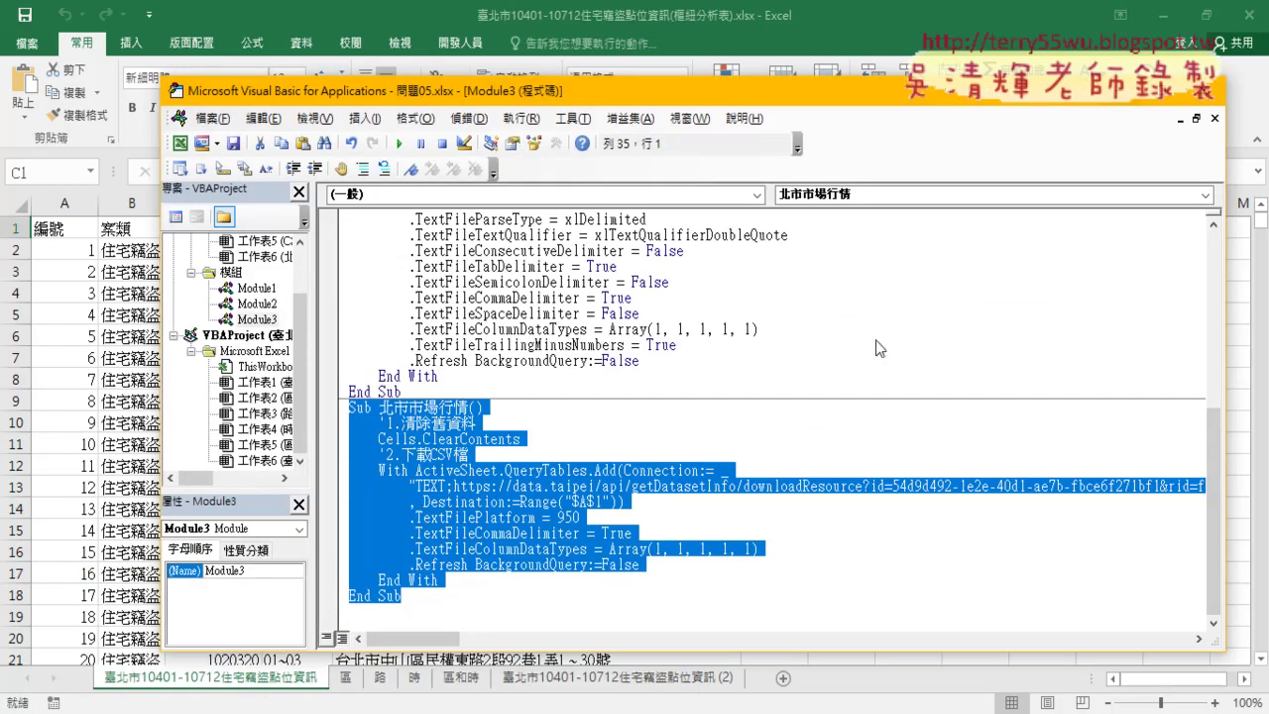
left_click(389, 712)
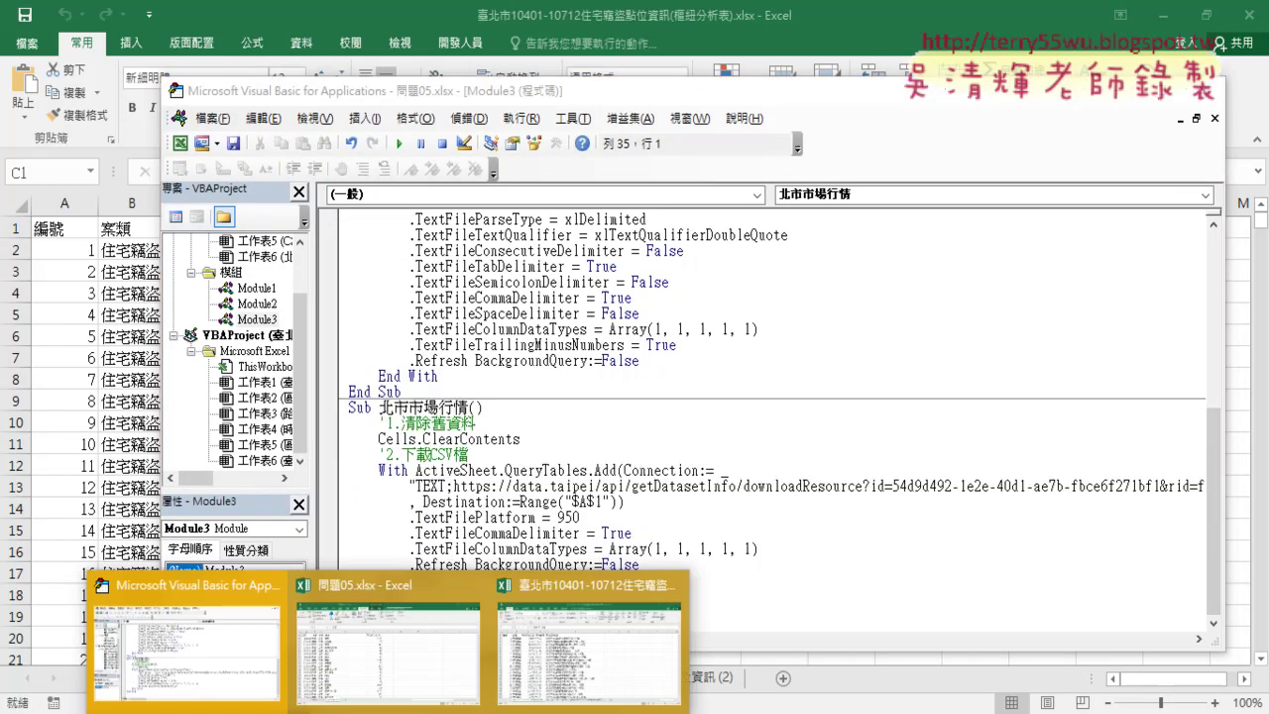
left_click(367, 644)
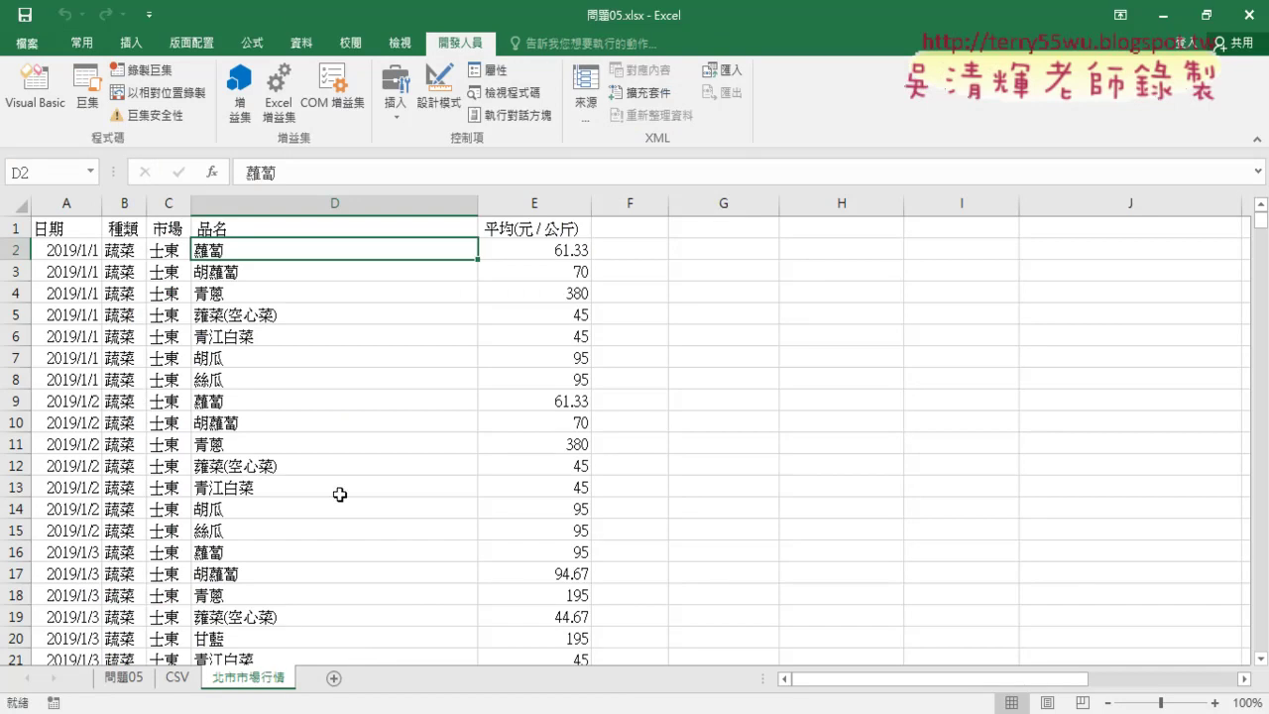
left_click(35, 87)
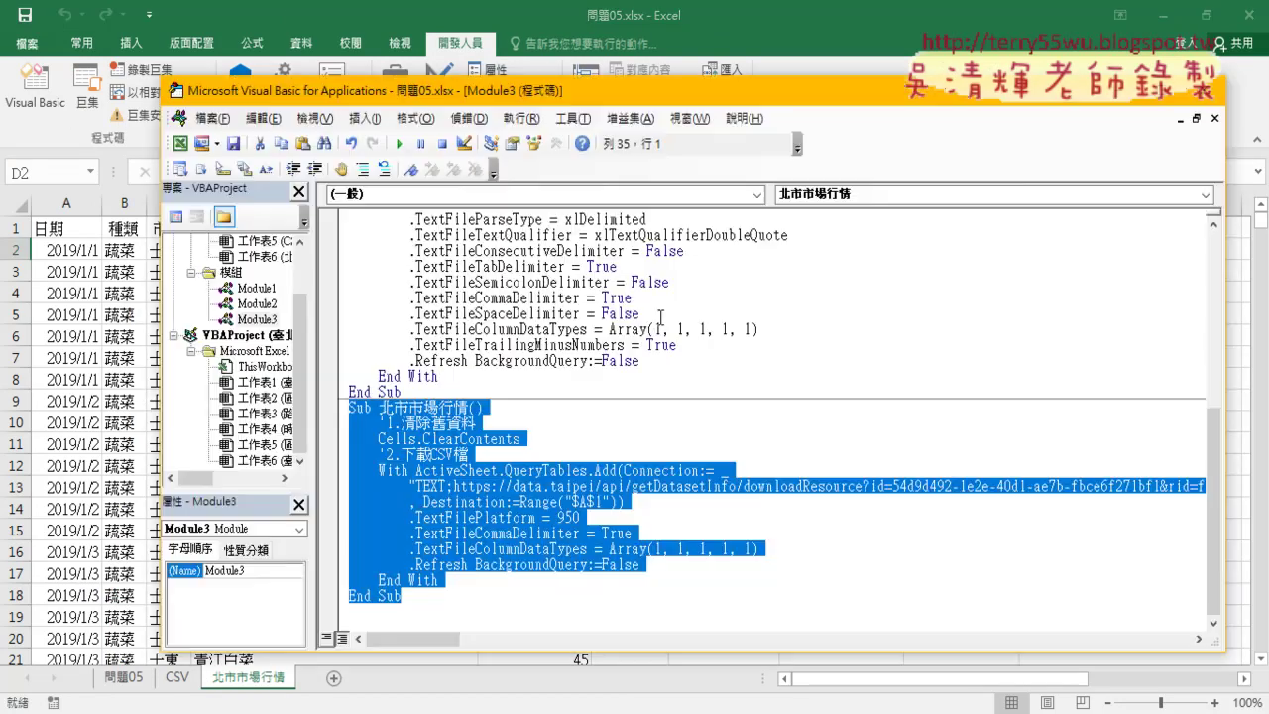
- Move the VBA window aside and scroll to the 北市市場行情 macro code
left_click_drag(645, 90, 855, 81)
left_click(821, 385)
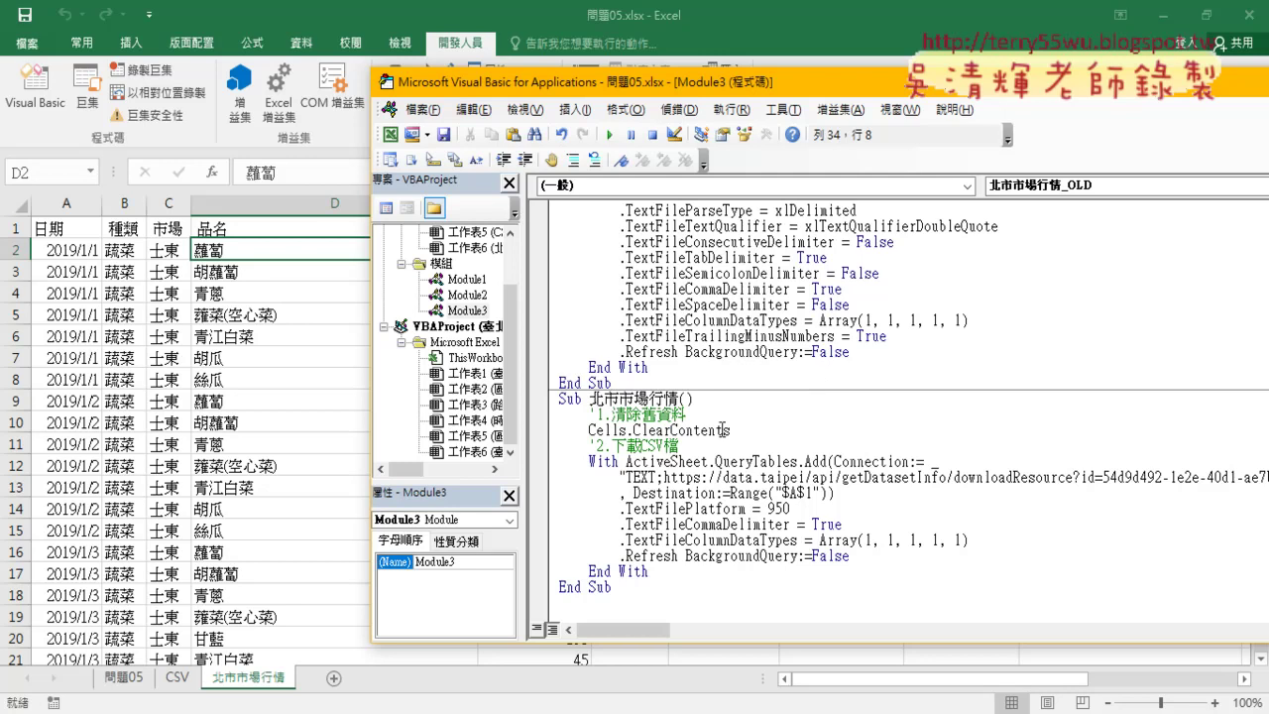
scroll(720, 430, "up", 1)
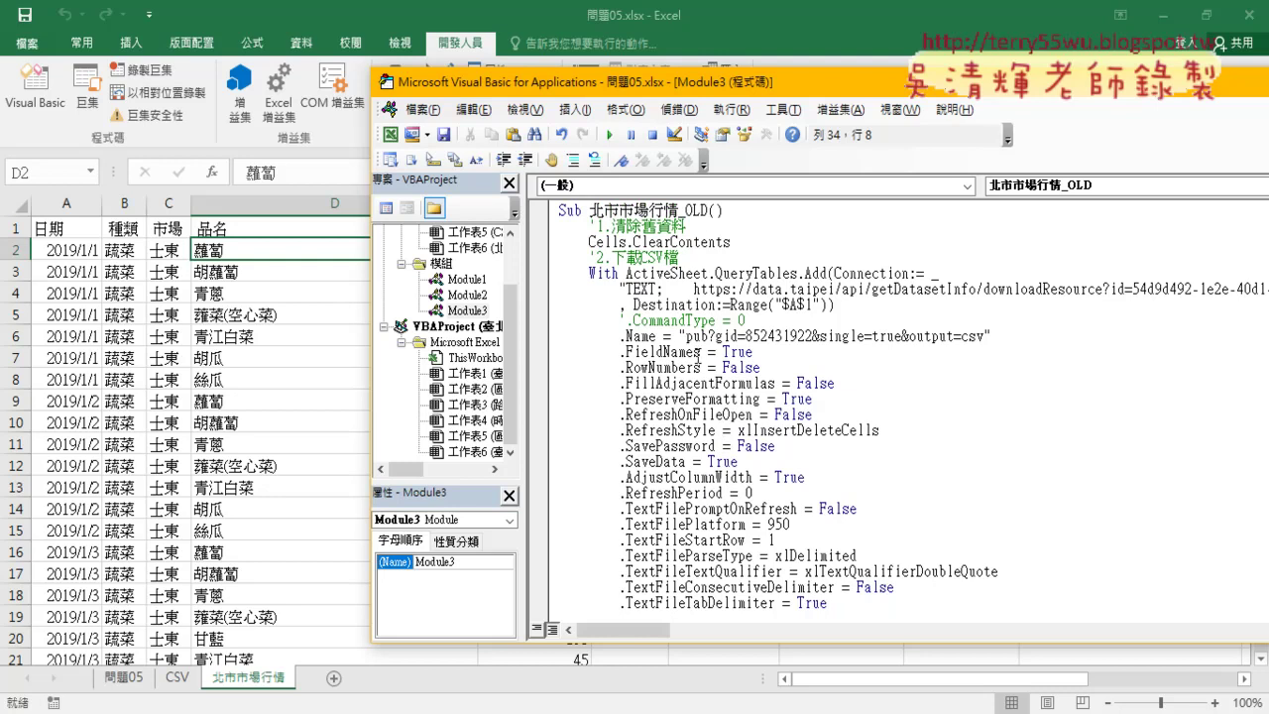
scroll(686, 321, "down", 4)
scroll(686, 320, "down", 2)
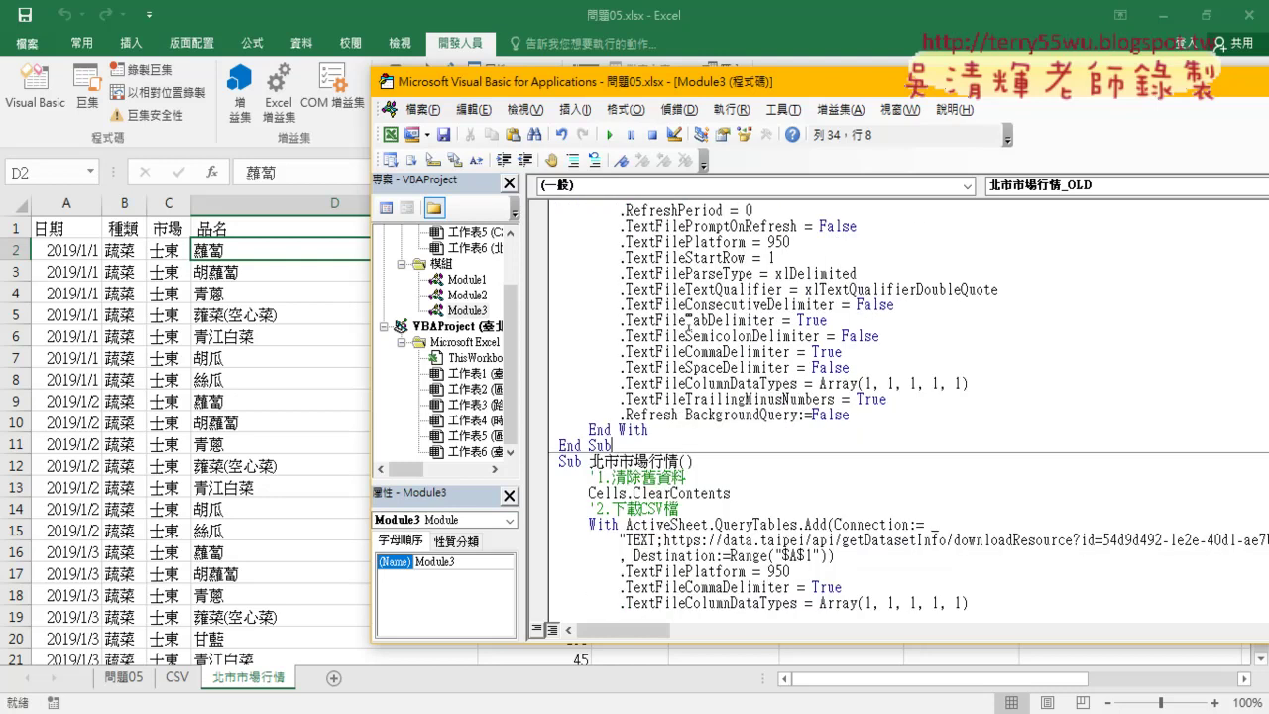
scroll(686, 320, "down", 1)
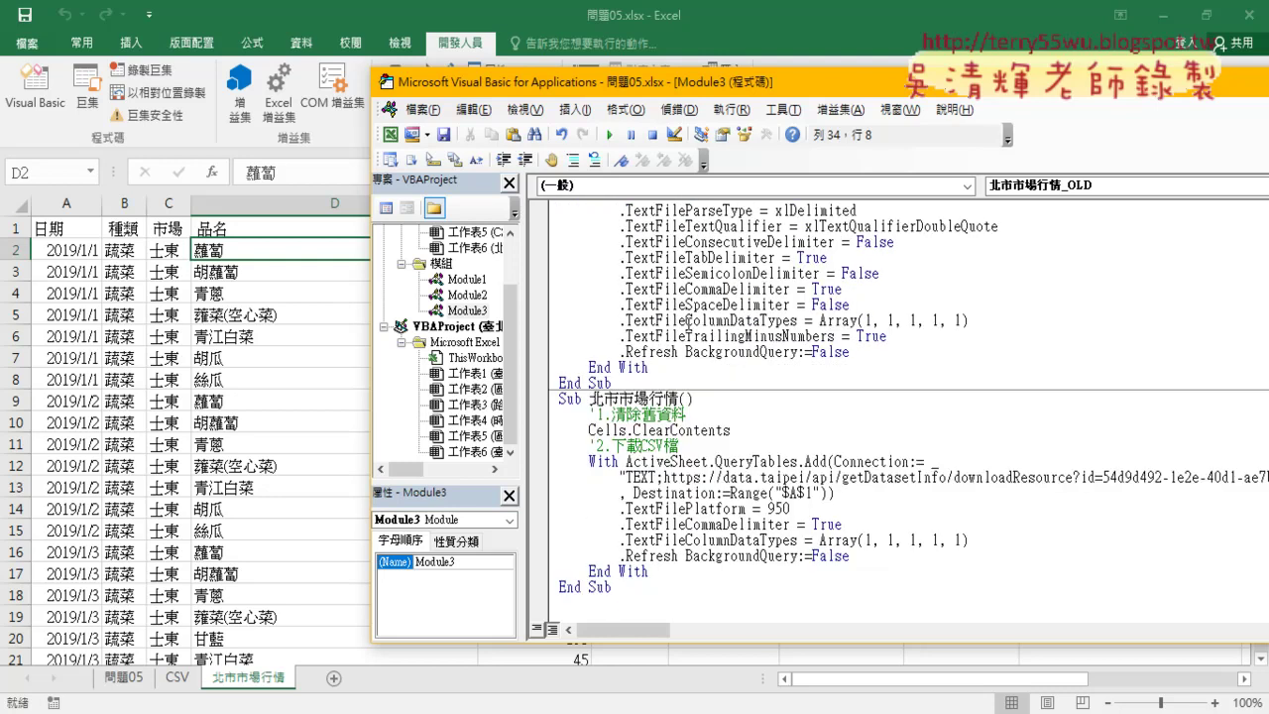
- Undo recent edits to restore the uncommented query settings with TextFilePlatform 65001
key("ctrl+z")
key("ctrl+z")
key("ctrl+z")
key("ctrl+z")
key("ctrl+z")
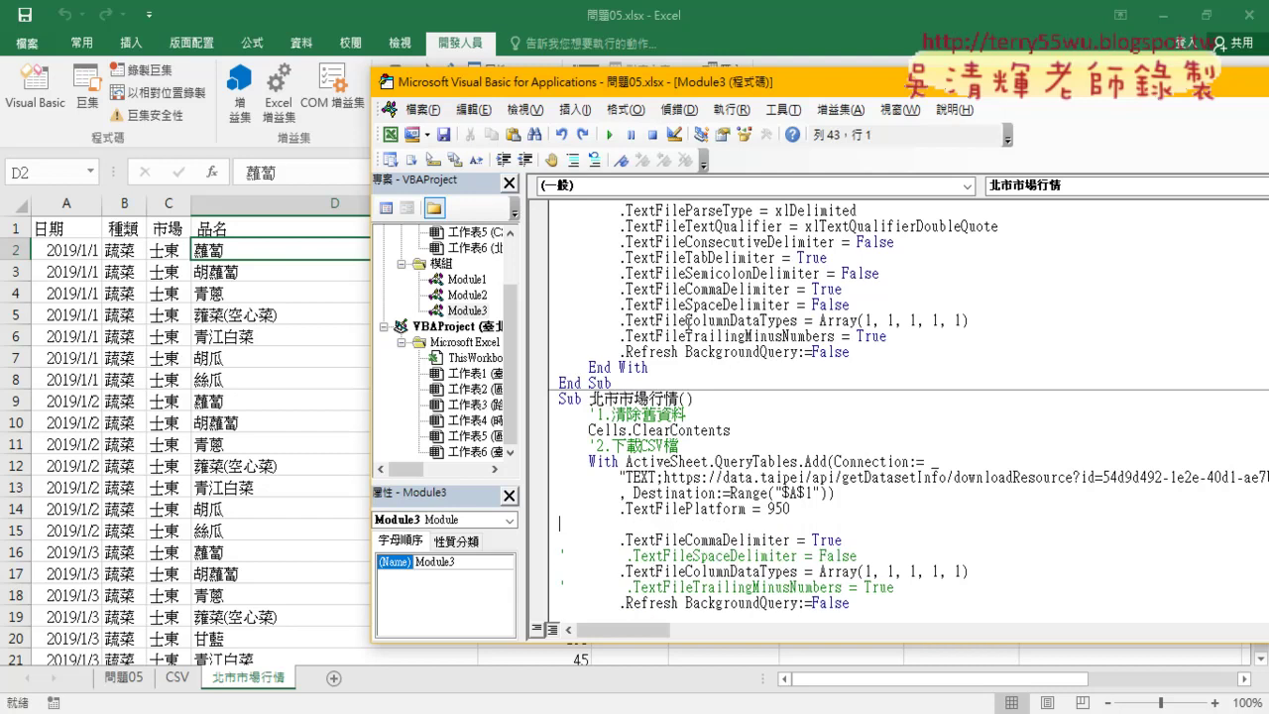
key("ctrl+z")
key("ctrl+z")
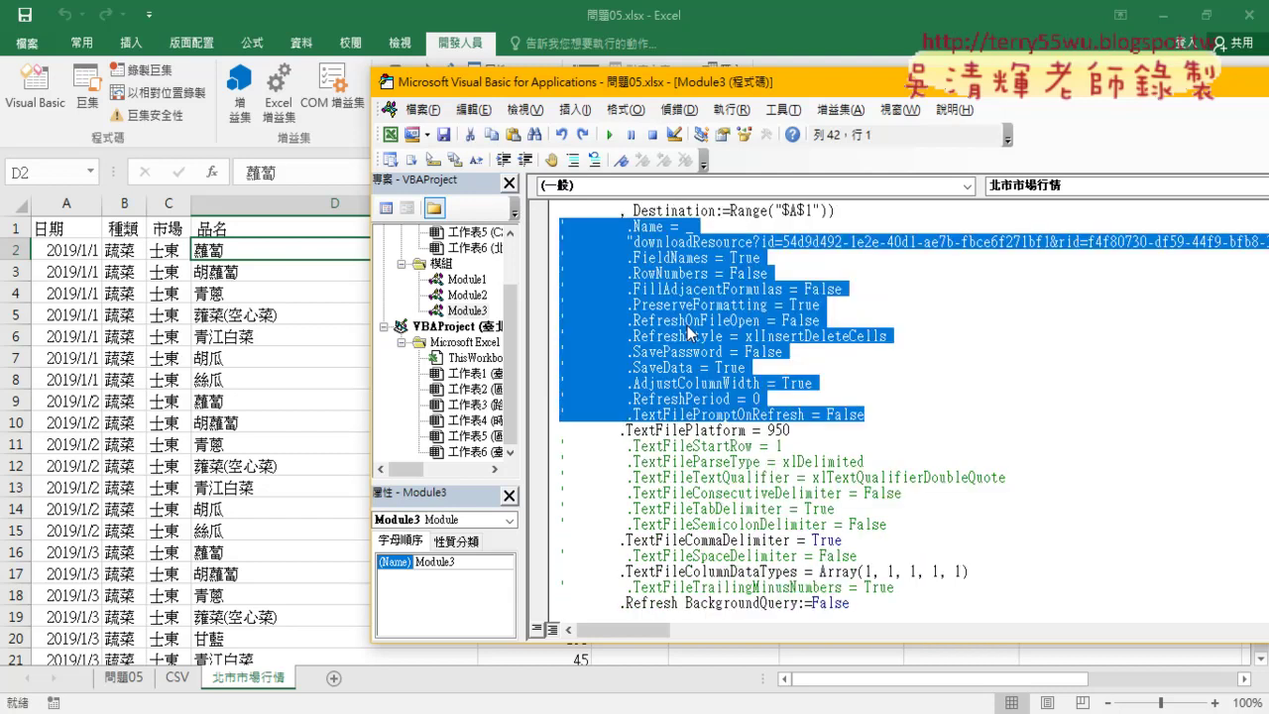
key("ctrl+z")
key("ctrl+z")
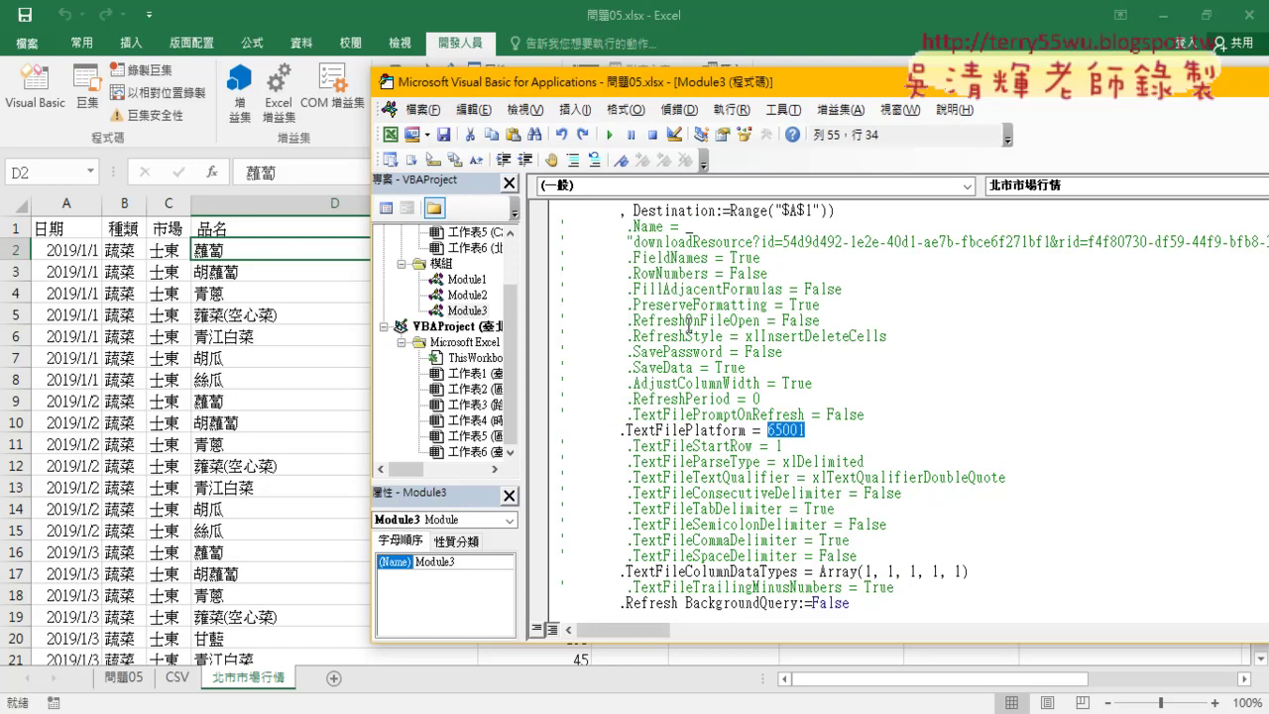
key("ctrl+z")
key("ctrl+z")
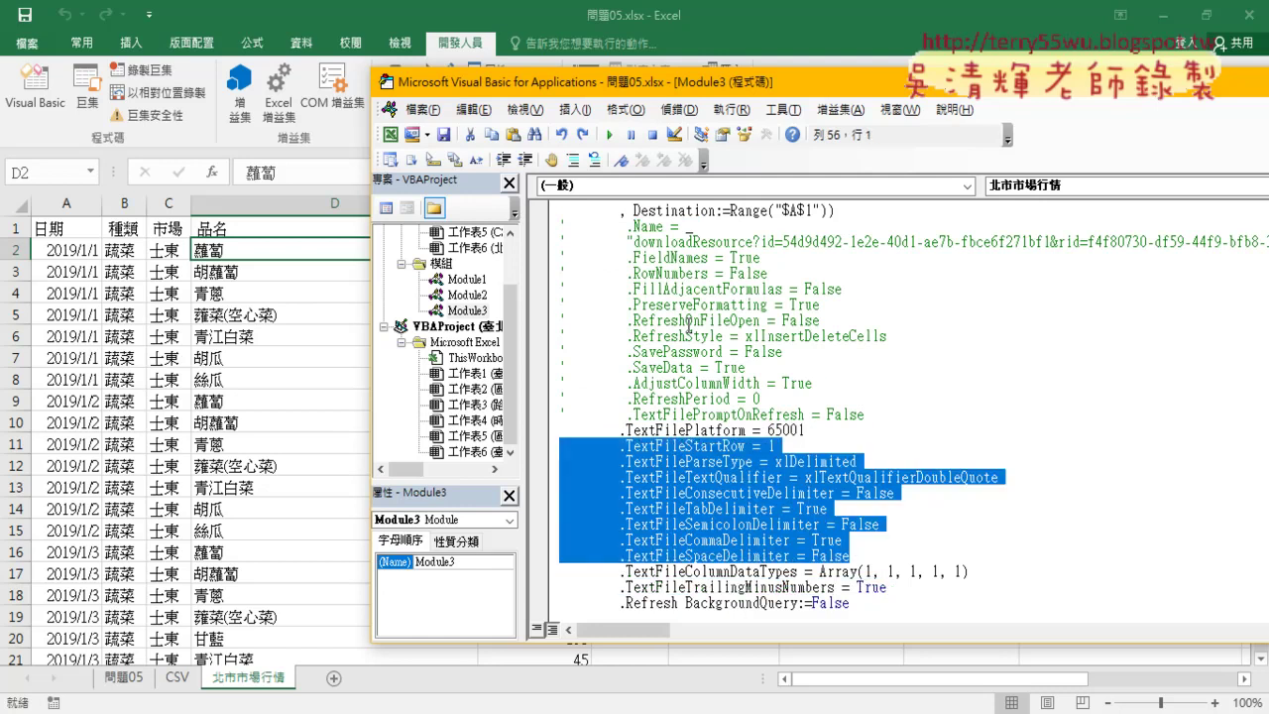
key("ctrl+z")
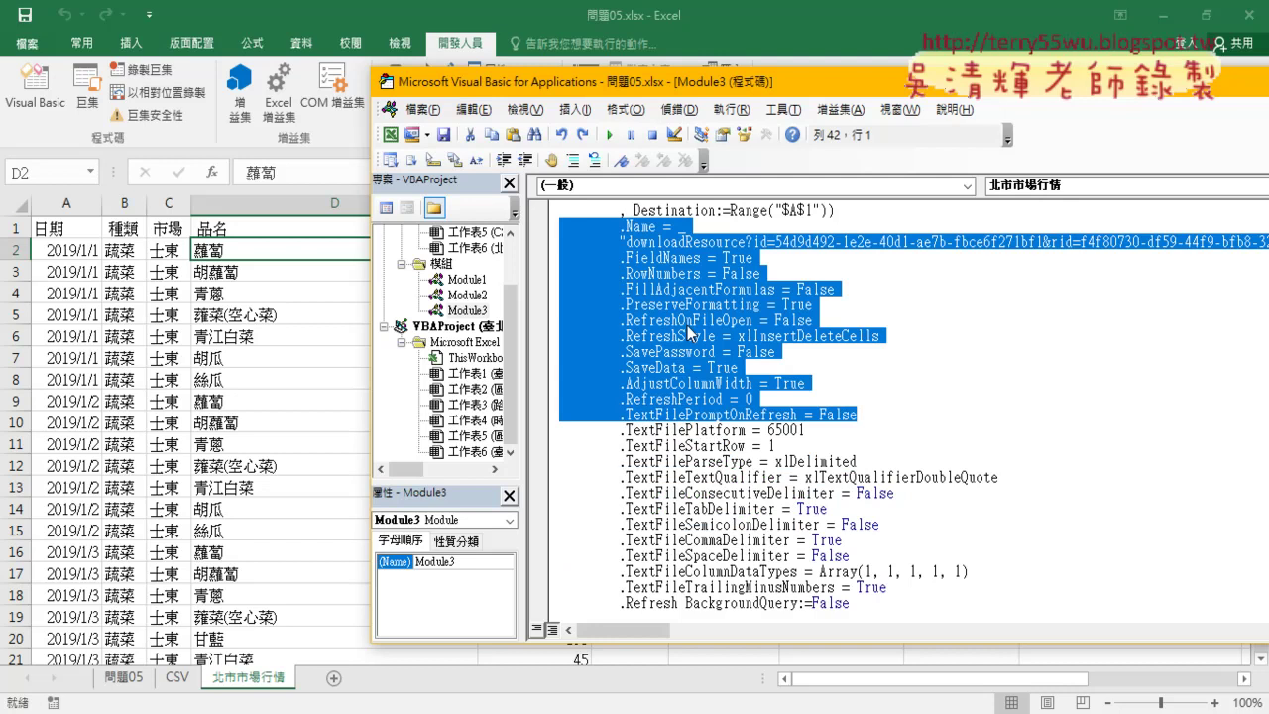
left_click(728, 387)
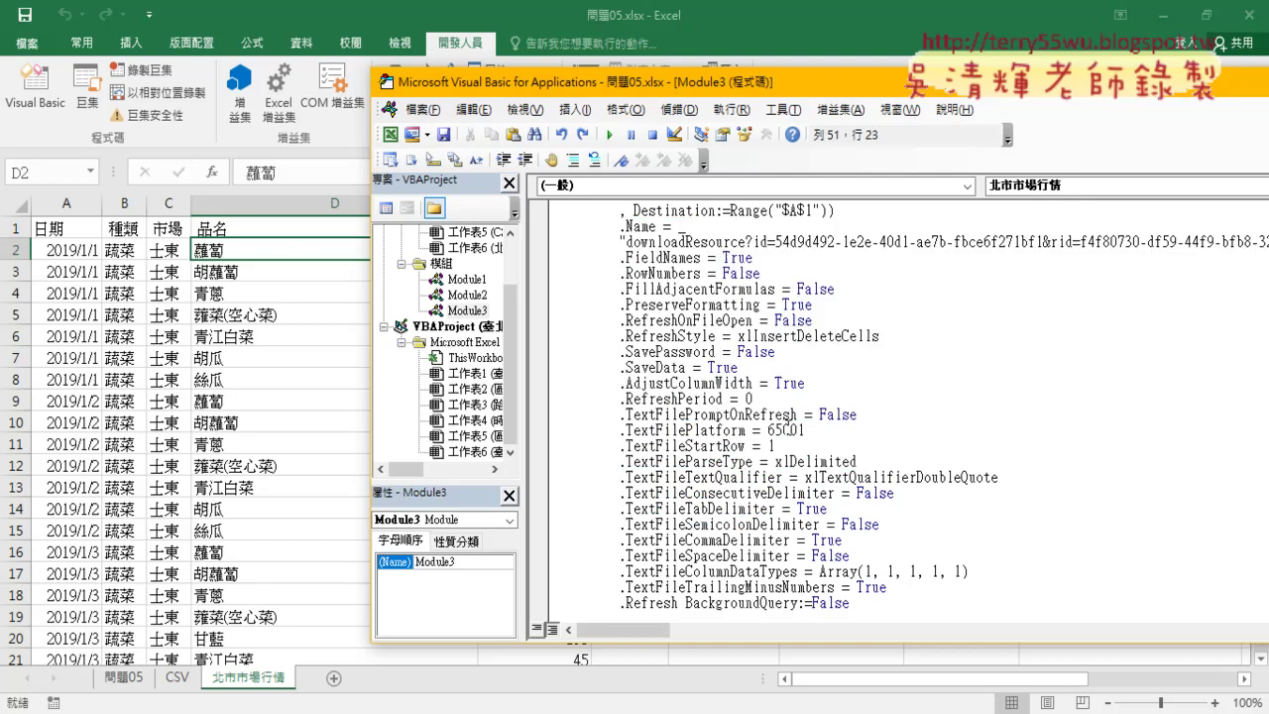
left_click_drag(828, 430, 768, 430)
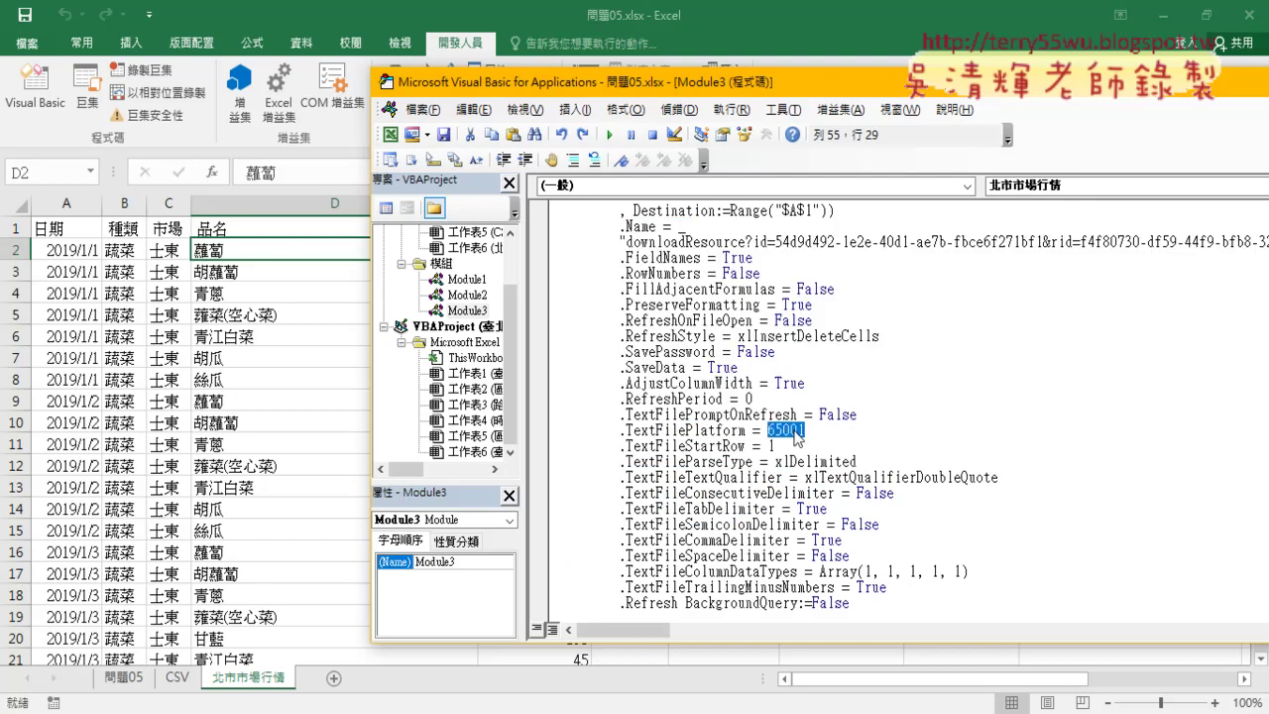
- Run the macro, then replace TextFilePlatform 65001 with 950 and rerun it
left_click(611, 135)
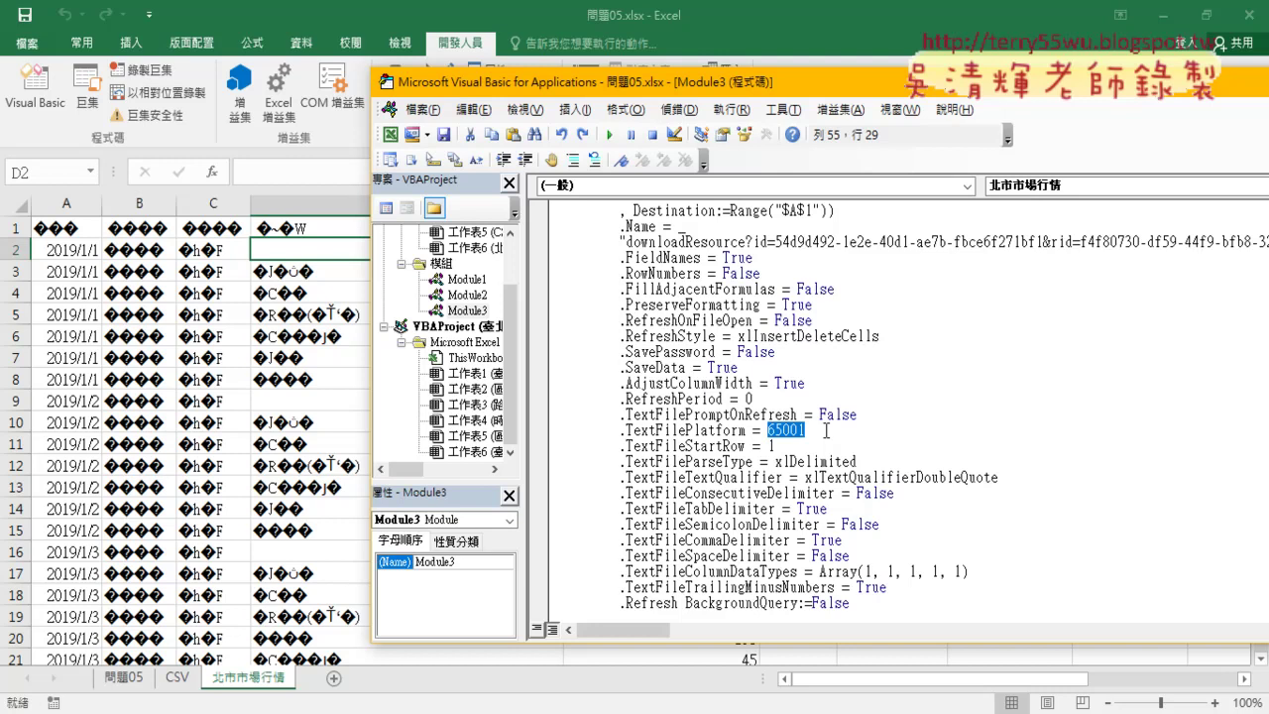
type("950")
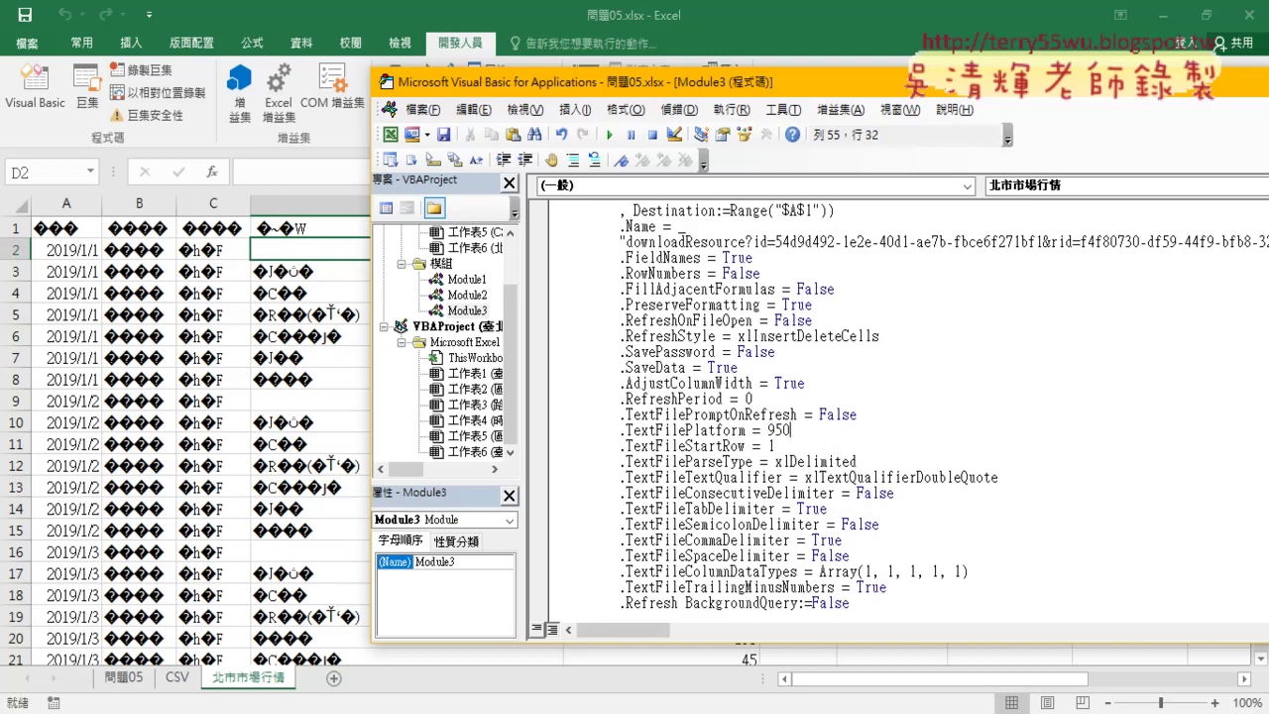
left_click(609, 134)
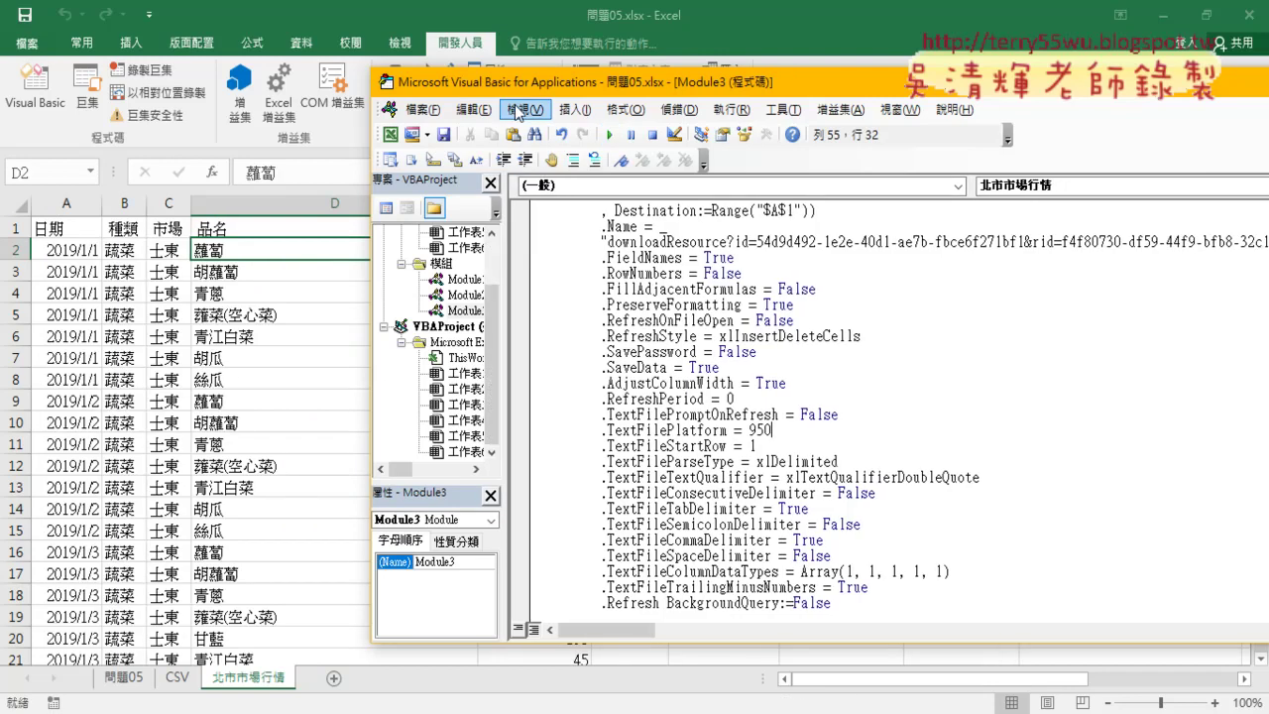
- Check that the imported 北市市場行情 data runs from the row 1 headers to row 24475
mouse_move(525, 81)
left_mouse_down()
mouse_move(756, 81)
mouse_move(344, 59)
left_mouse_up()
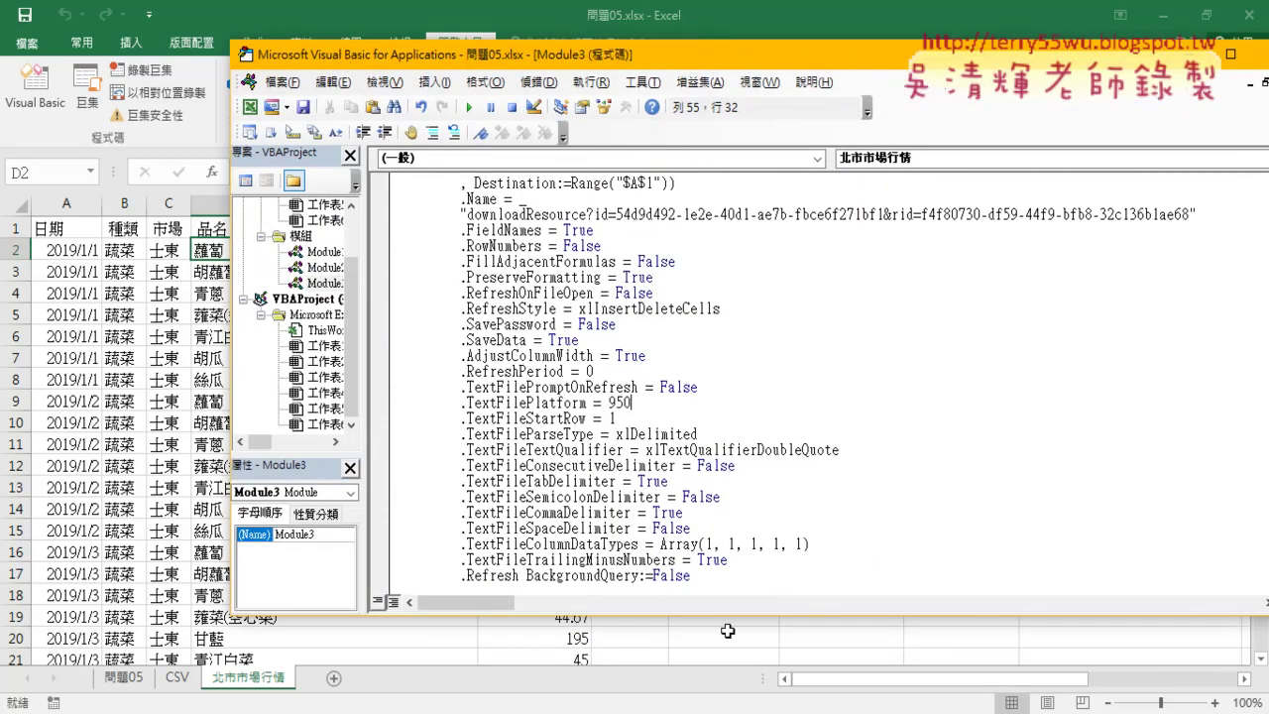
double_click(708, 544)
left_click(133, 247)
key("ctrl+Down")
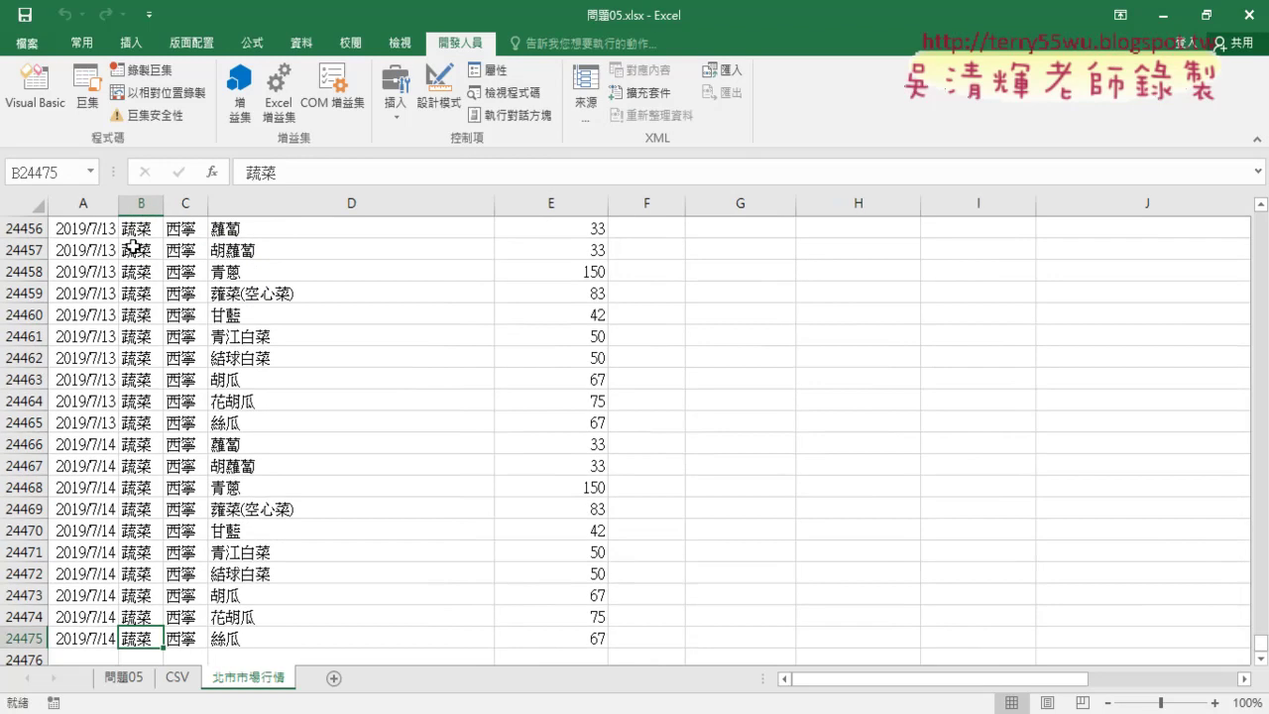
key("ctrl+Up")
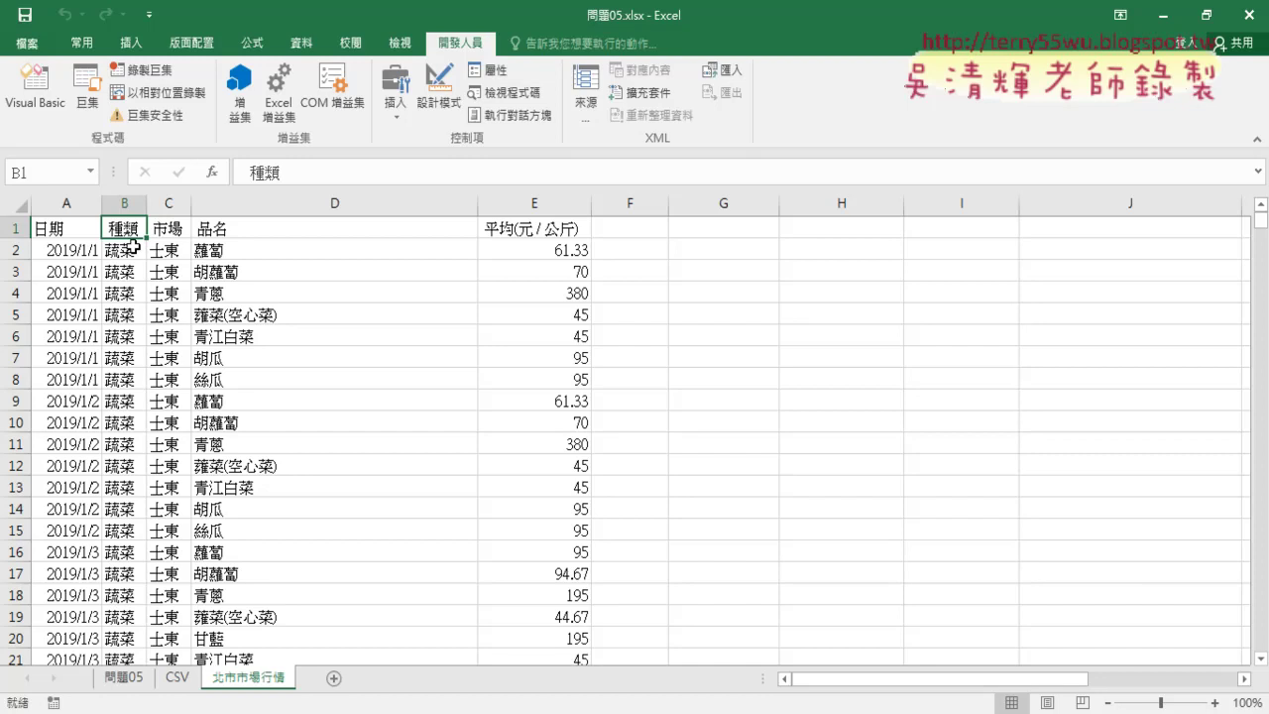
- Change TextFileColumnDataTypes to Array(1, 9, 1, 1, 1) to skip 種類, and rerun the macro
left_click(130, 204)
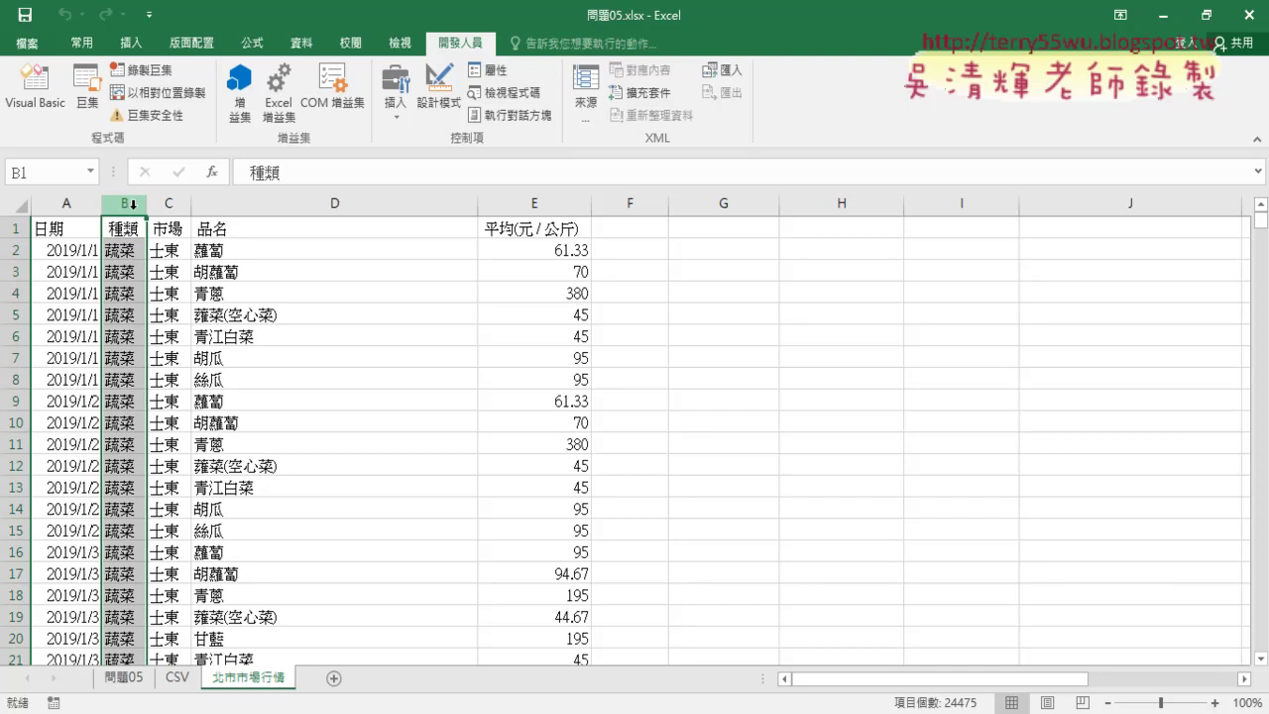
left_click(34, 87)
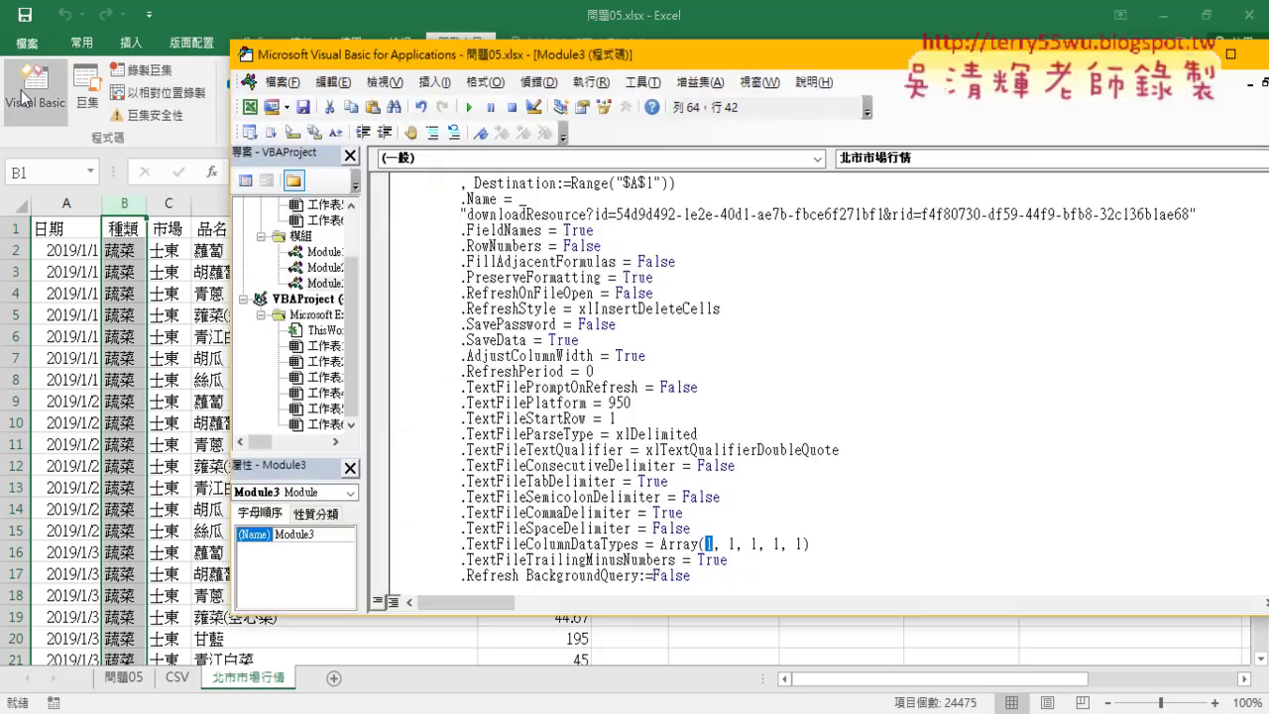
double_click(733, 544)
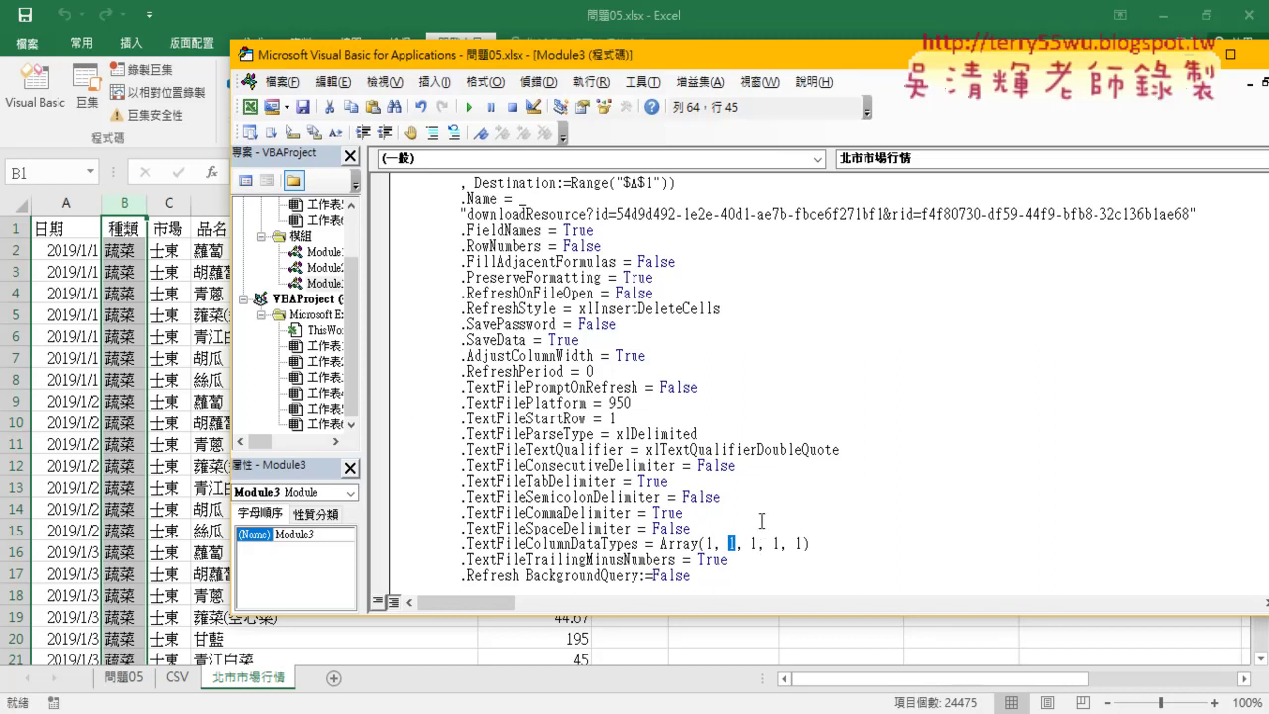
type("9")
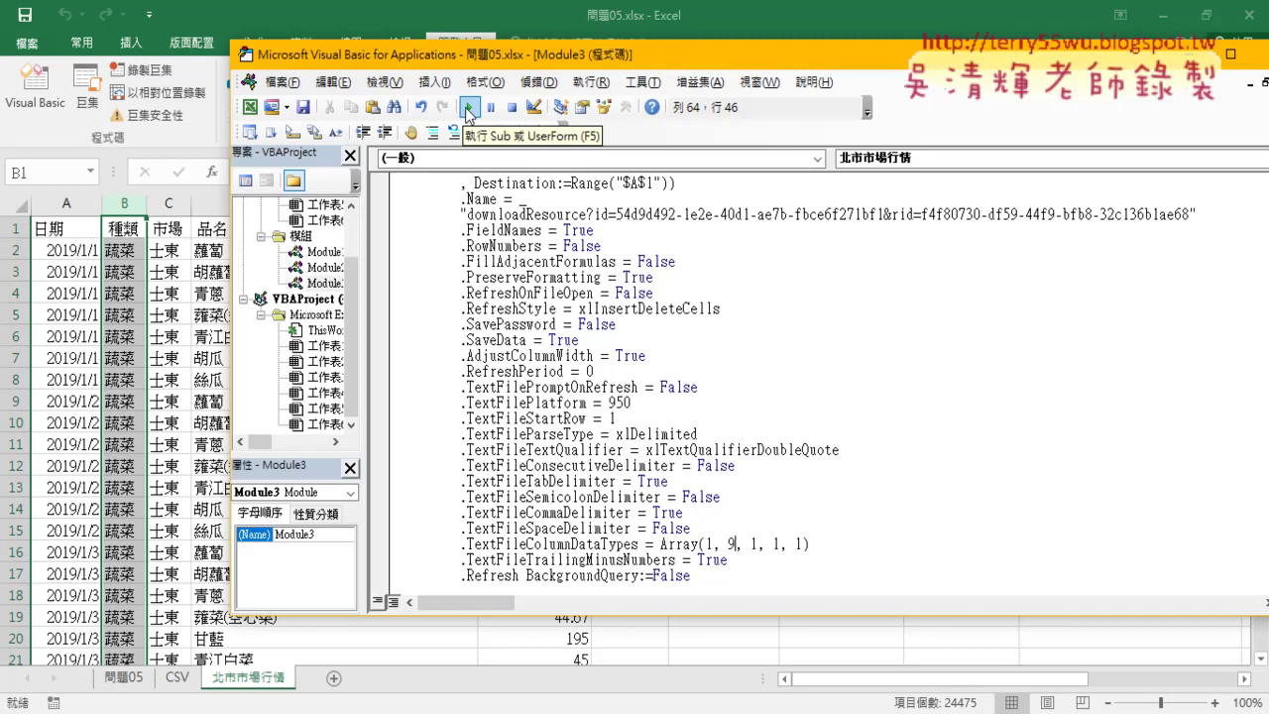
left_click(468, 107)
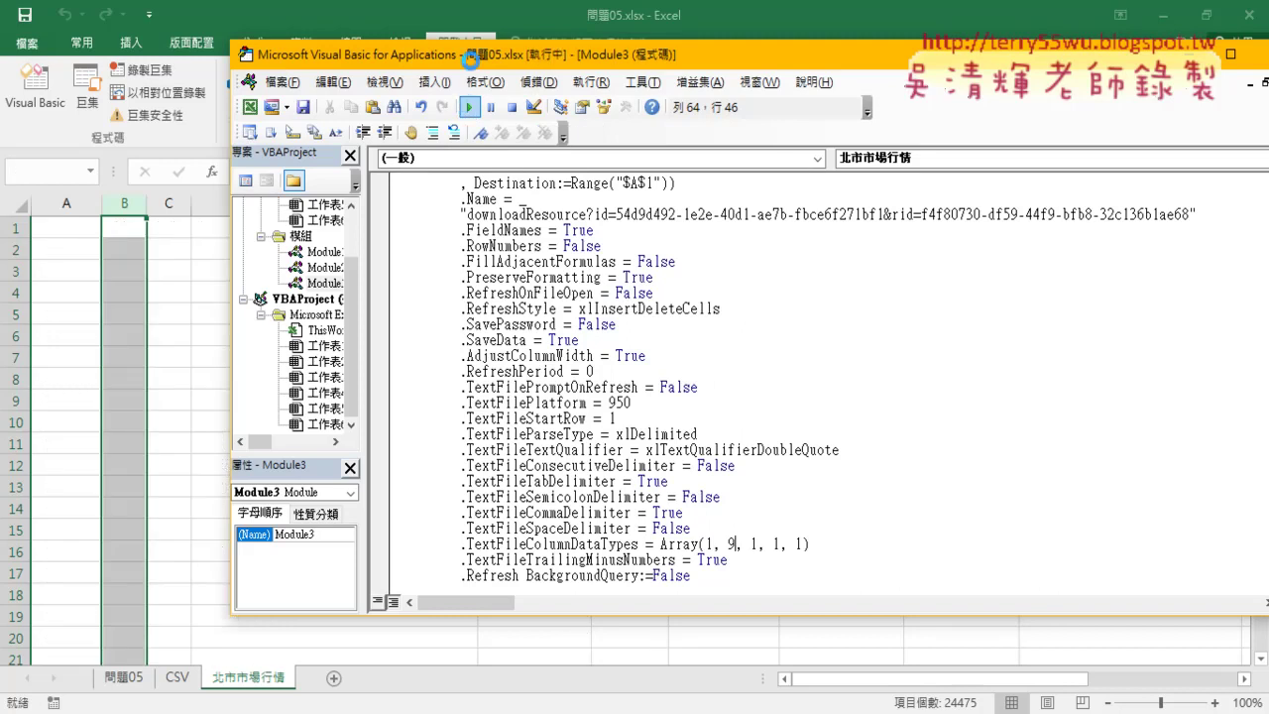
- Set the last column type to 9, giving Array(1, 9, 1, 1, 9), and rerun the download
left_click_drag(510, 55, 550, 56)
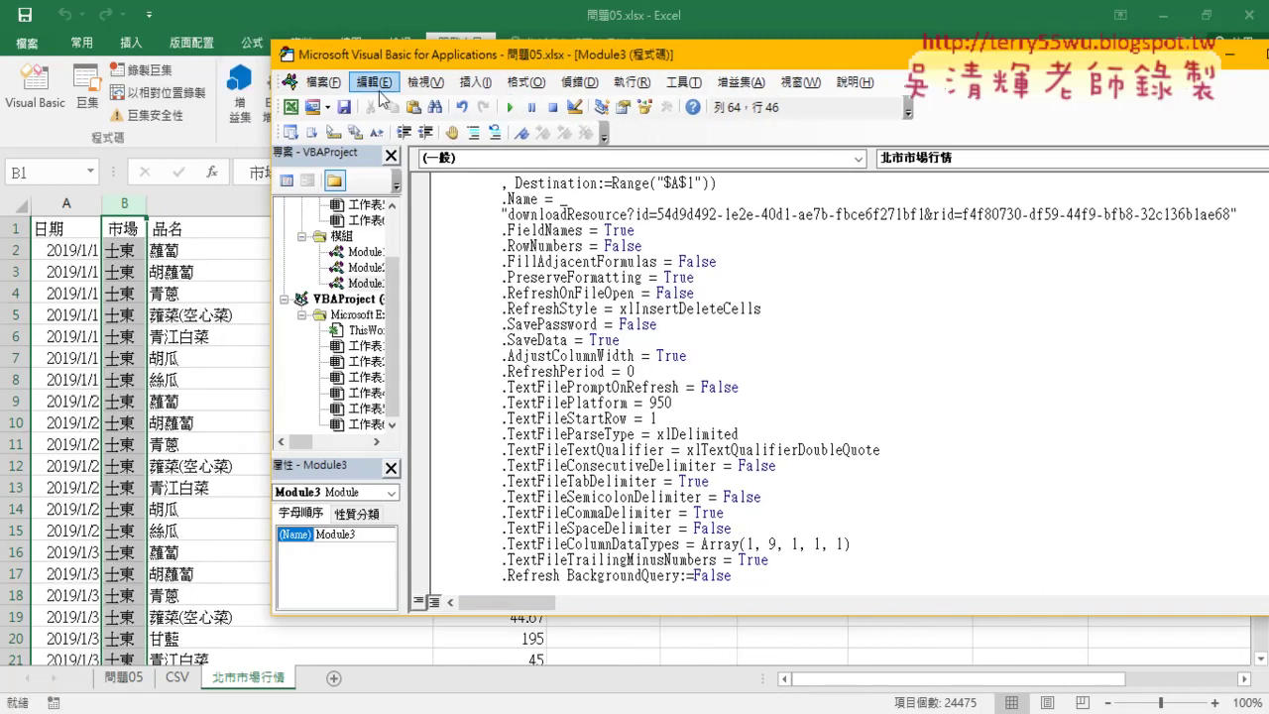
left_click_drag(437, 56, 760, 62)
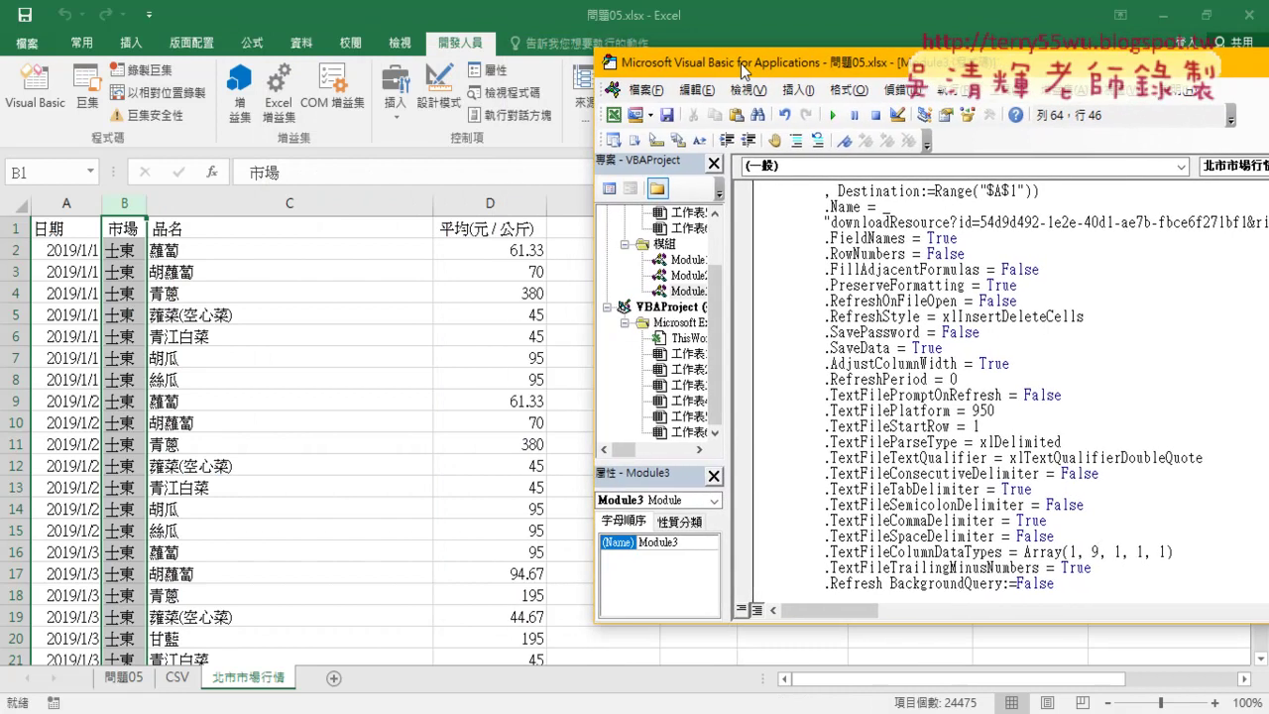
double_click(1097, 551)
left_click_drag(715, 65, 575, 68)
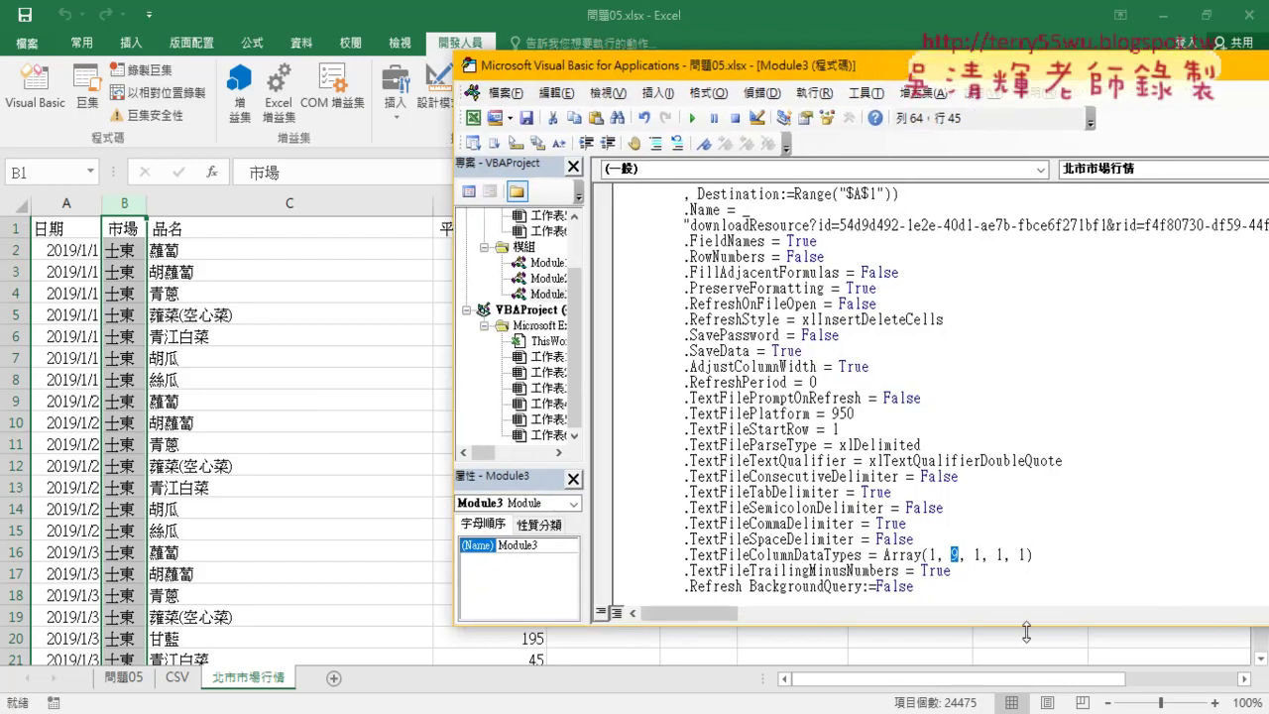
double_click(1024, 555)
type("9")
left_click(693, 118)
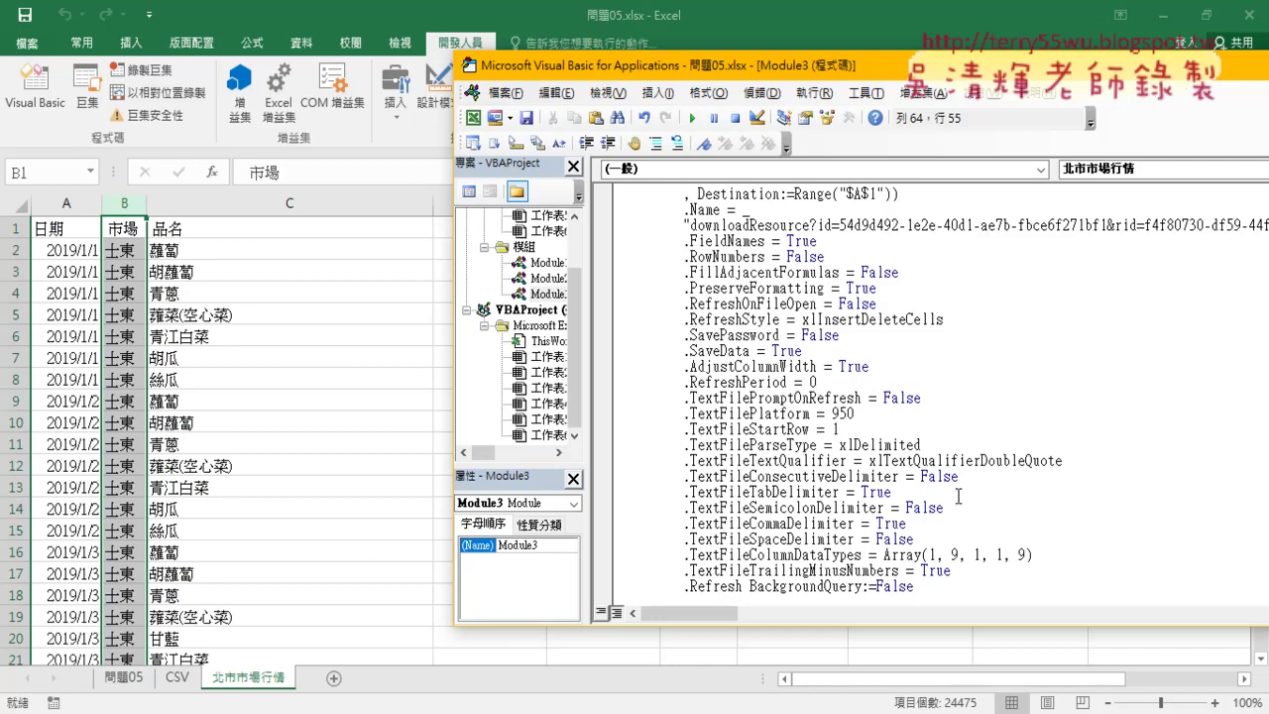
mouse_move(699, 79)
left_mouse_down()
mouse_move(811, 78)
mouse_move(466, 84)
left_mouse_up()
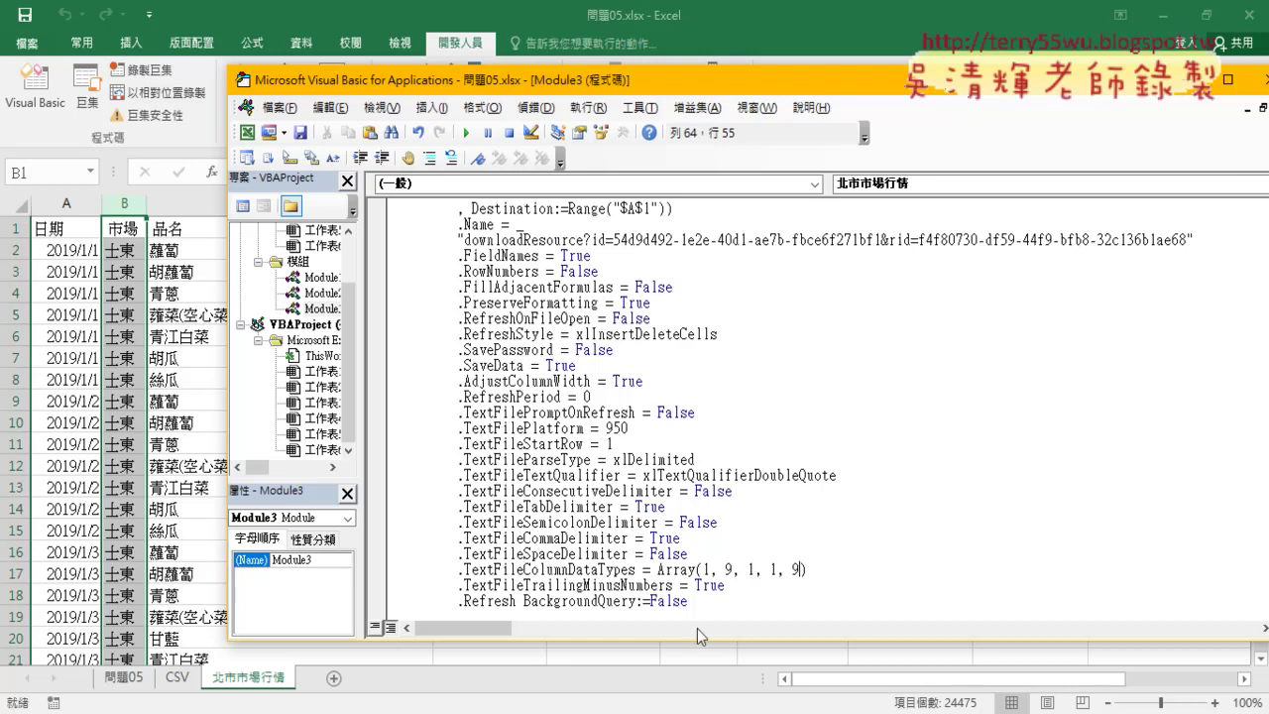
- Comment out the .Name through TextFilePromptOnRefresh setting lines
scroll(677, 531, "up", 1)
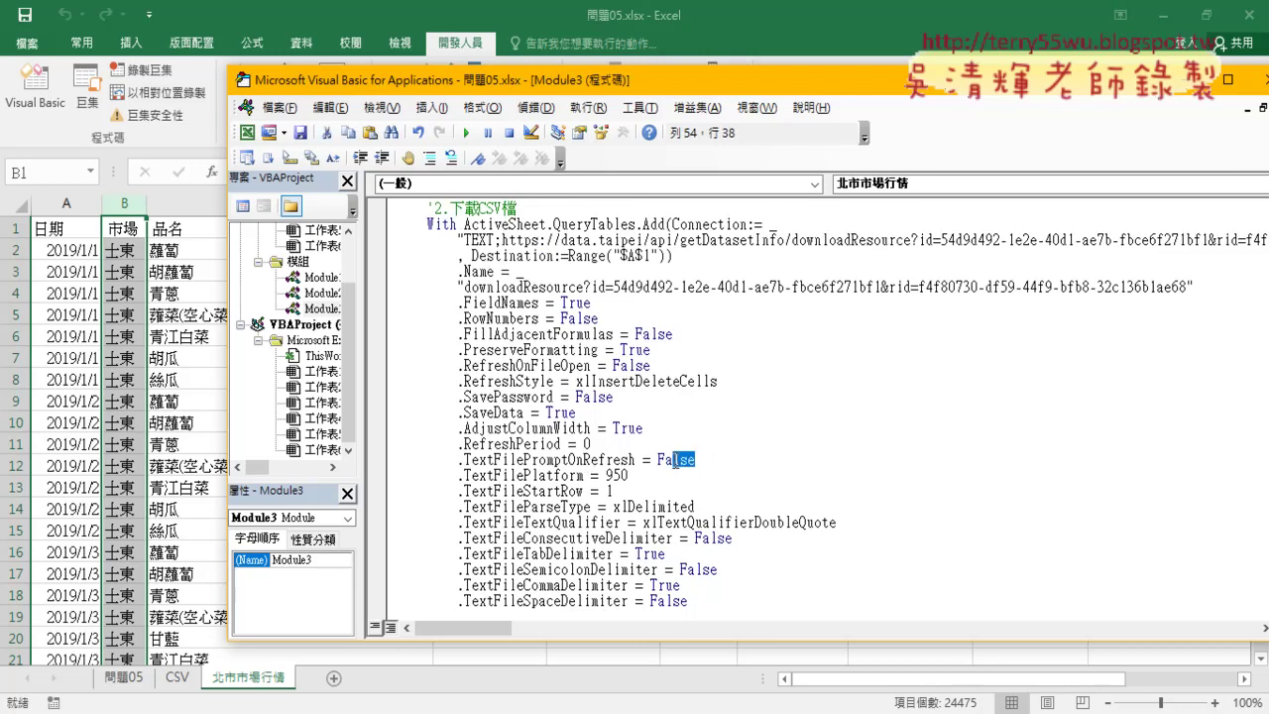
left_click_drag(695, 460, 393, 274)
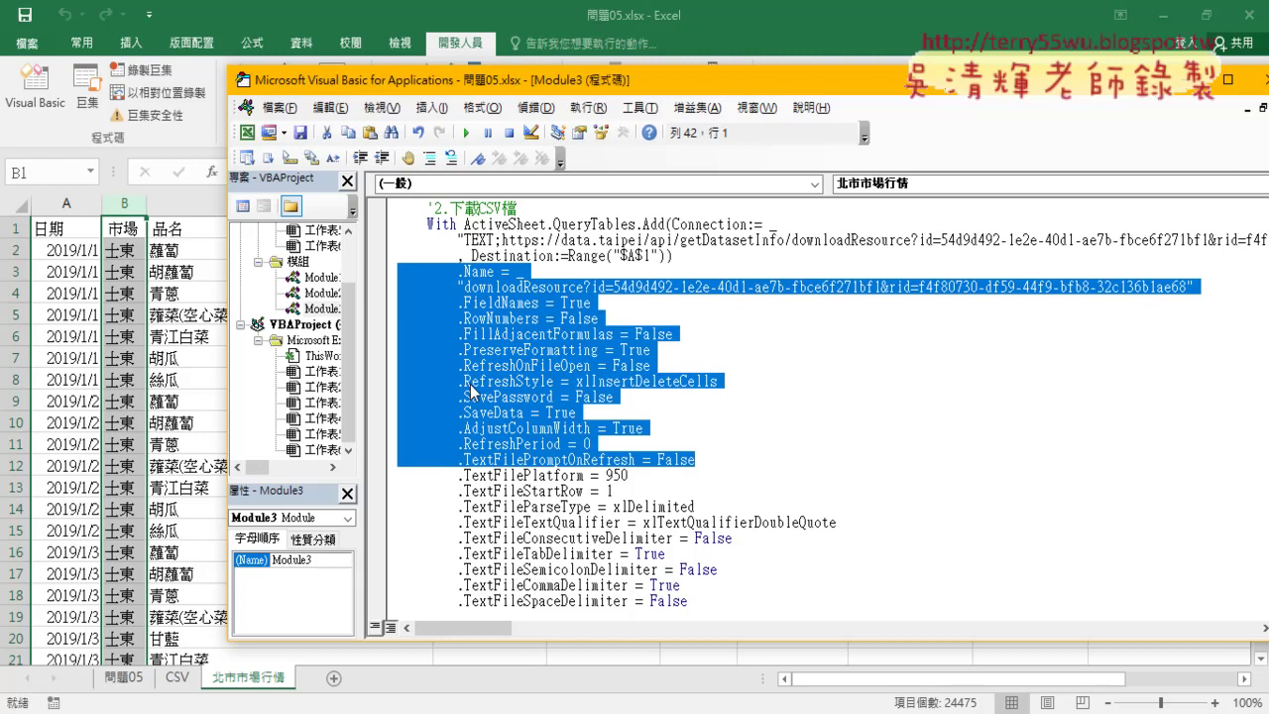
left_click(429, 159)
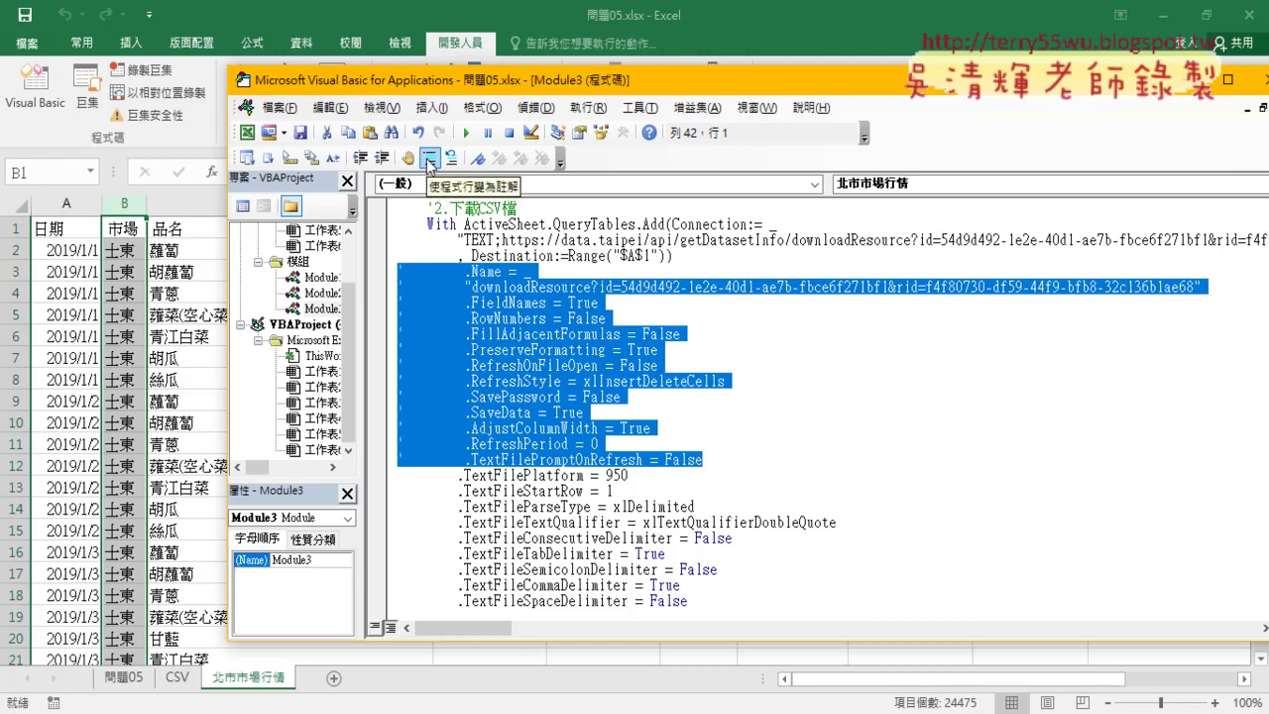
right_click(430, 159)
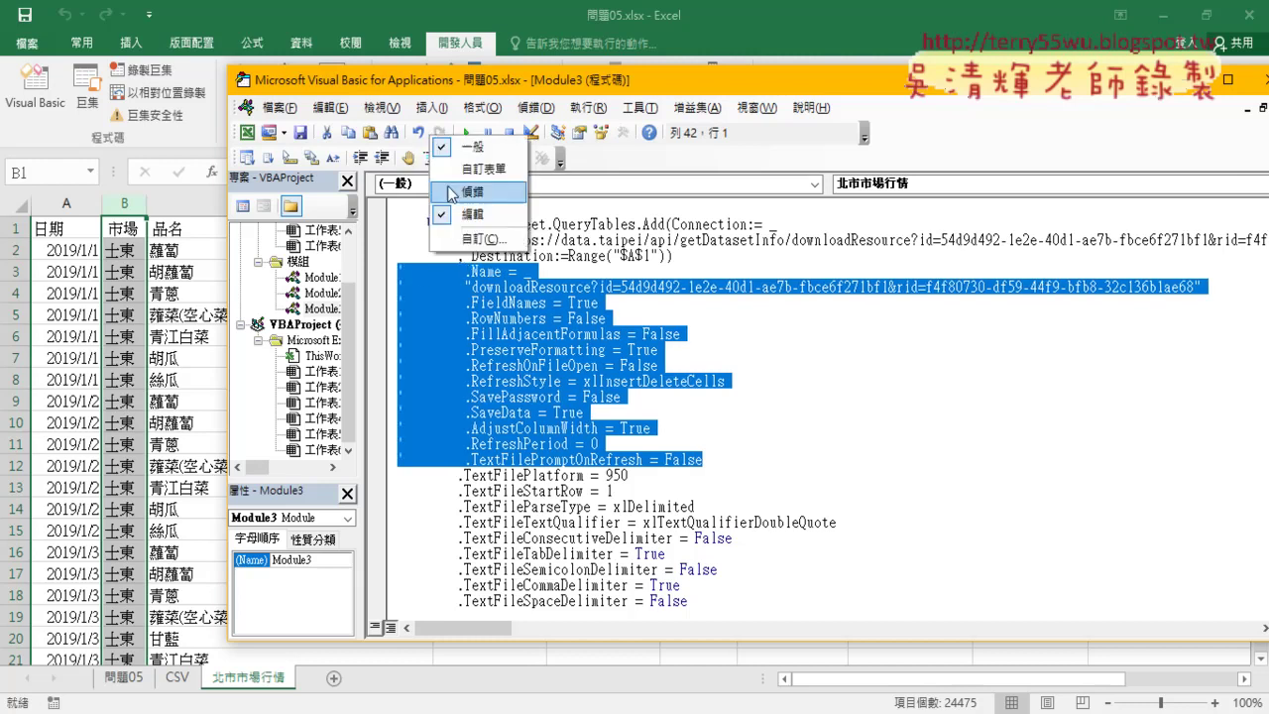
left_click(615, 167)
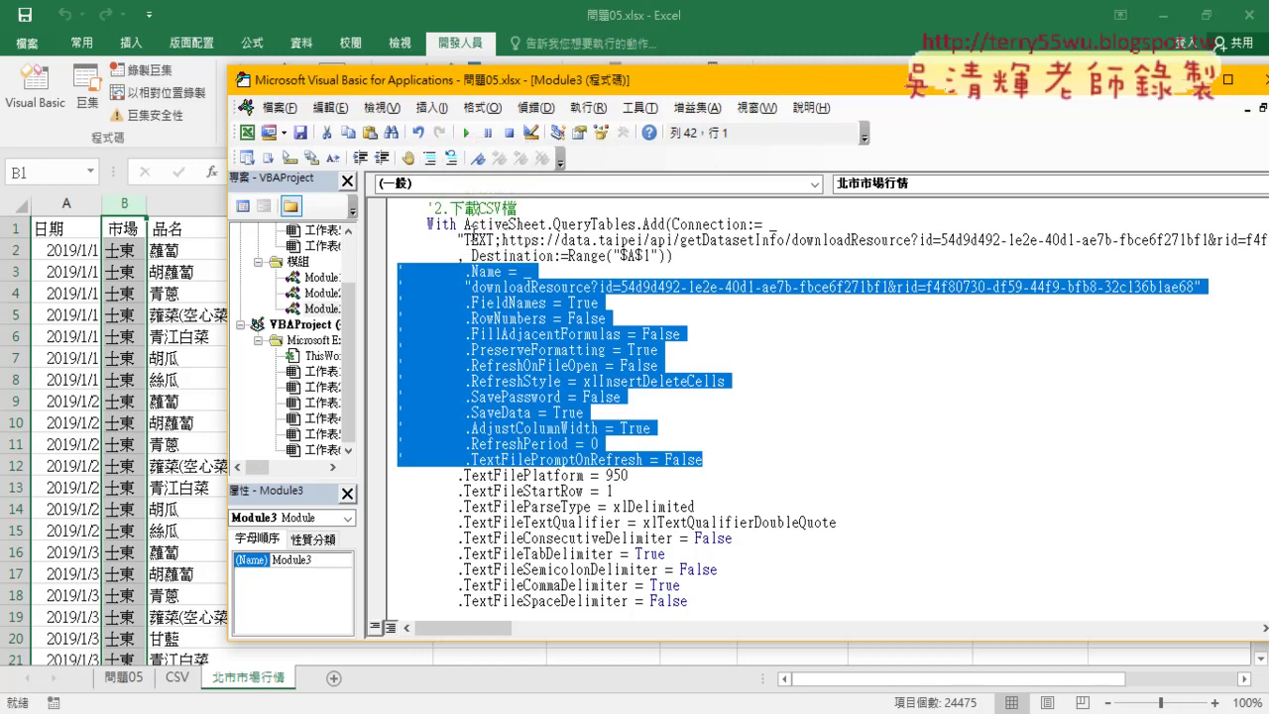
- Comment out the TrailingMinusNumbers line and the StartRow through SpaceDelimiter block
scroll(515, 281, "down", 1)
scroll(516, 283, "down", 1)
left_click_drag(725, 537, 394, 543)
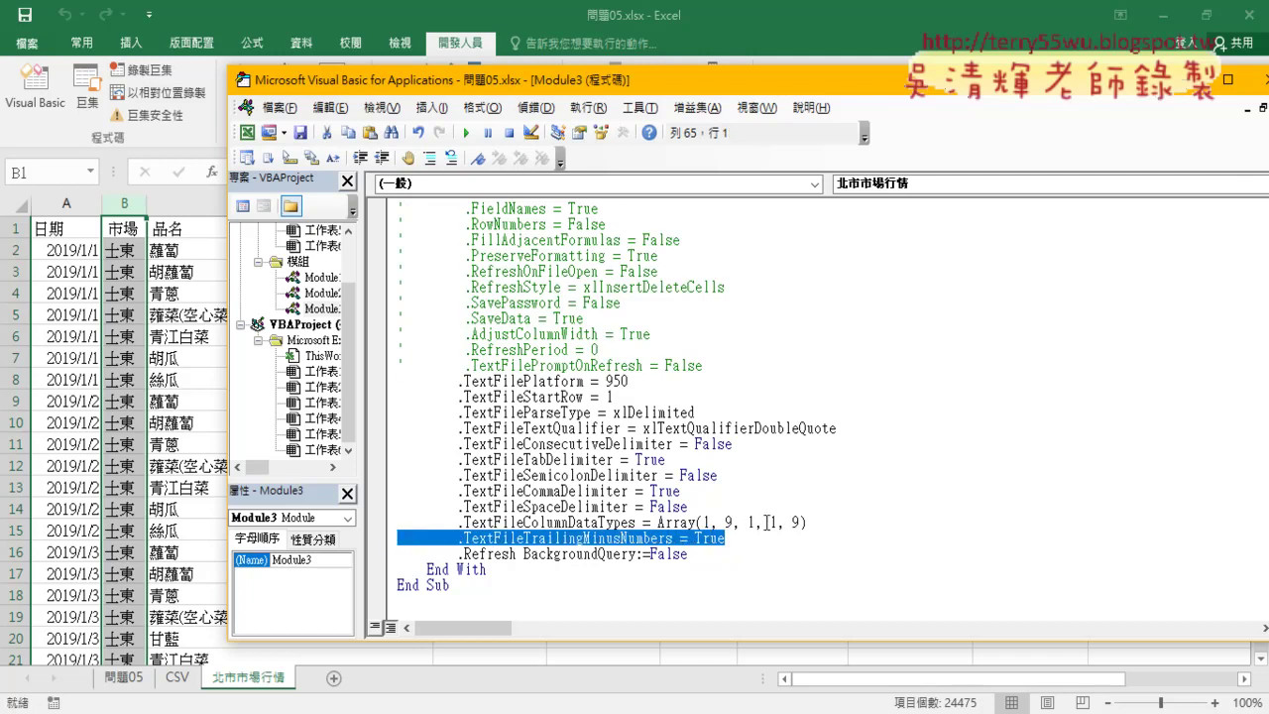
left_click(478, 158)
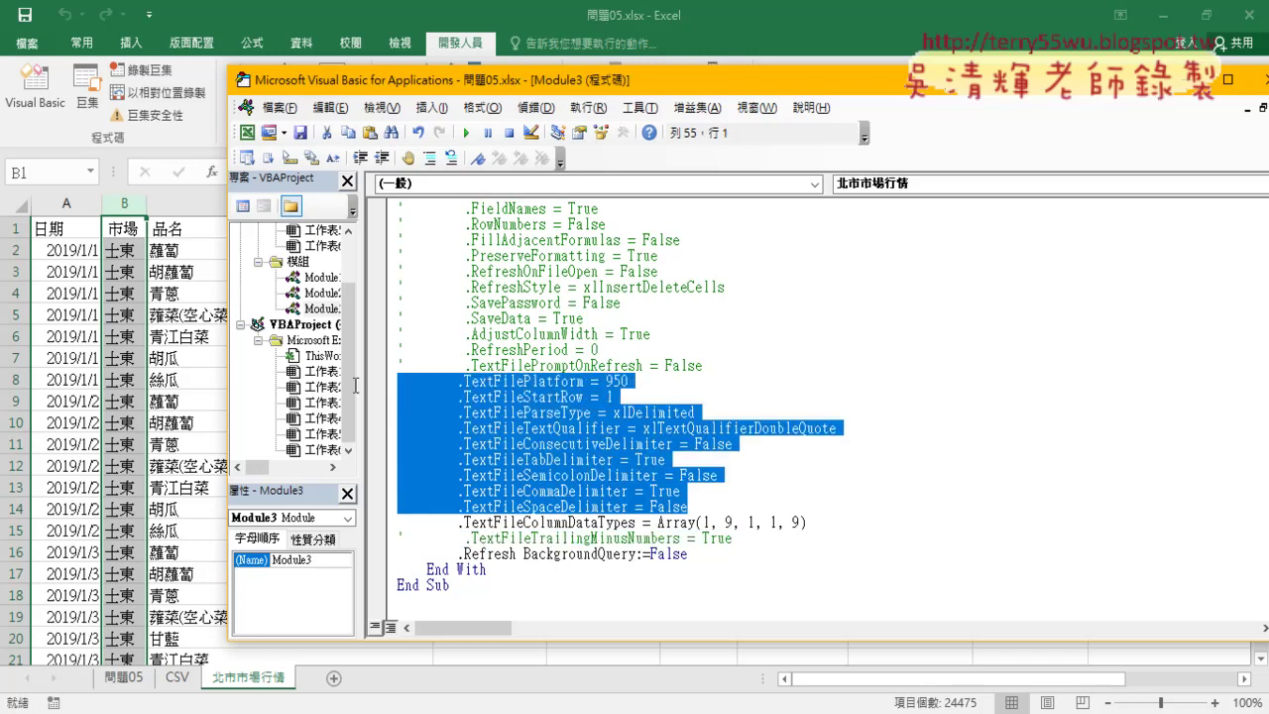
left_click_drag(517, 475, 359, 397)
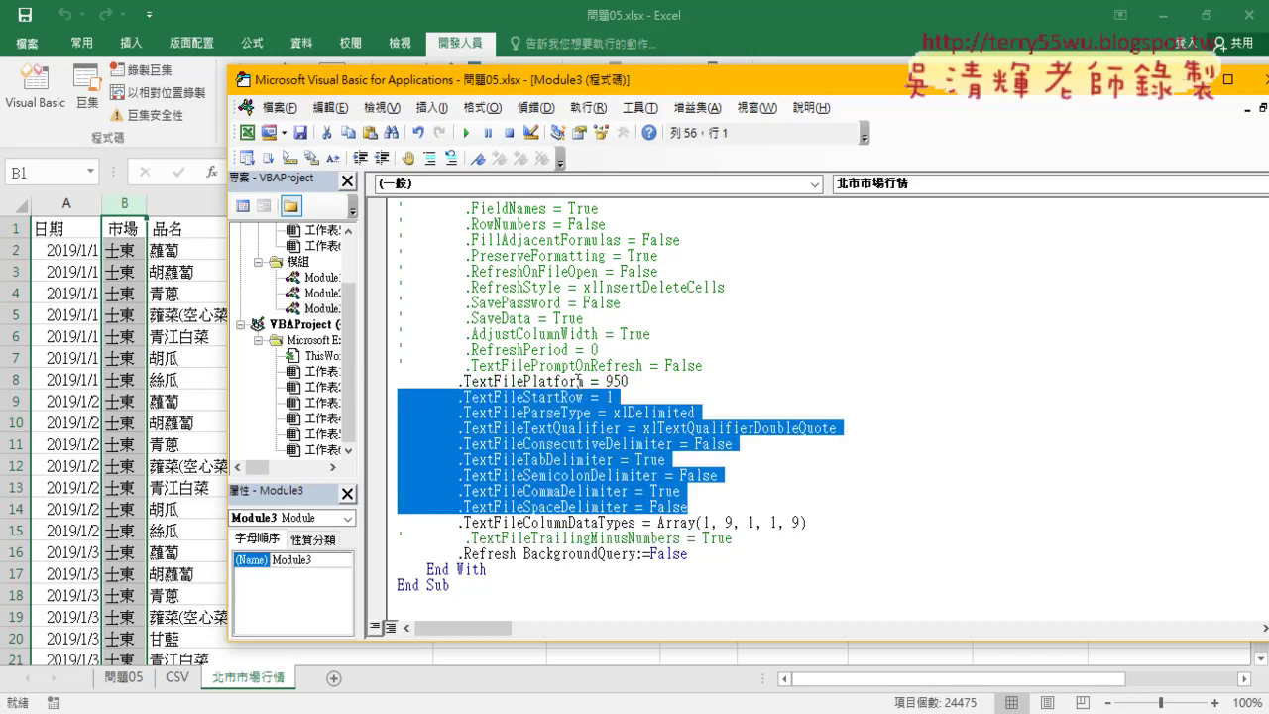
left_click(430, 157)
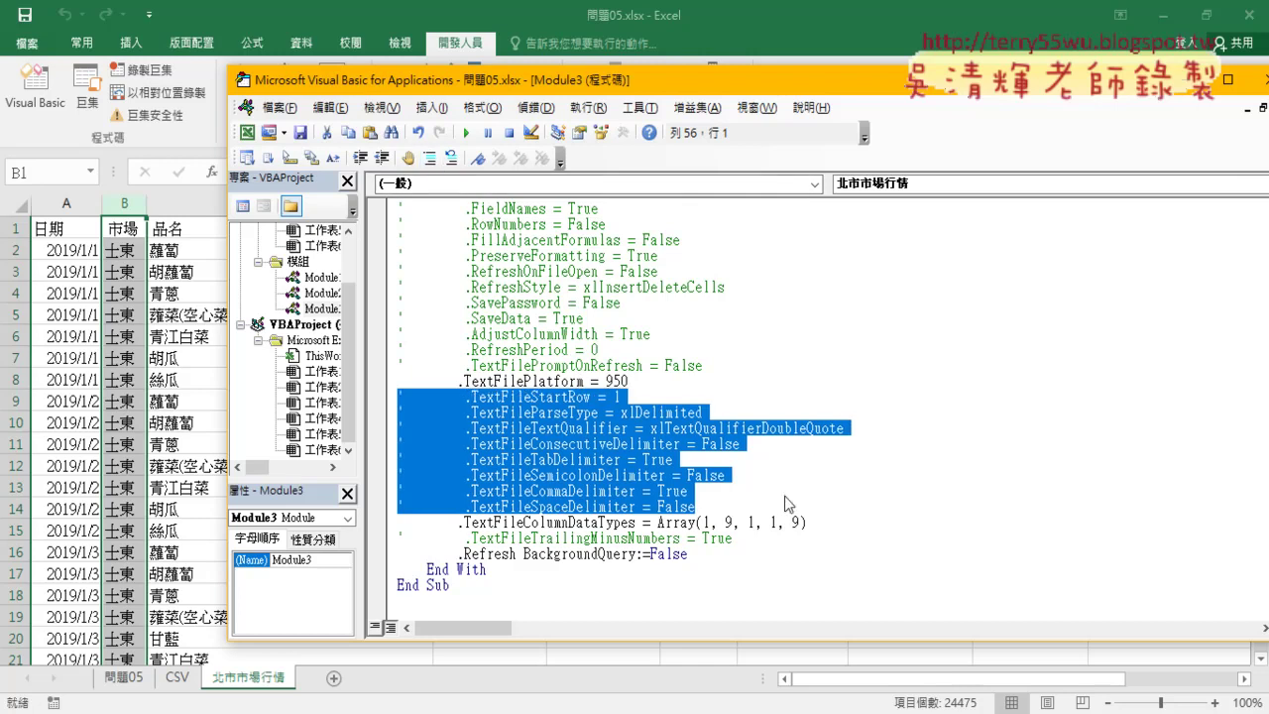
left_click(563, 506)
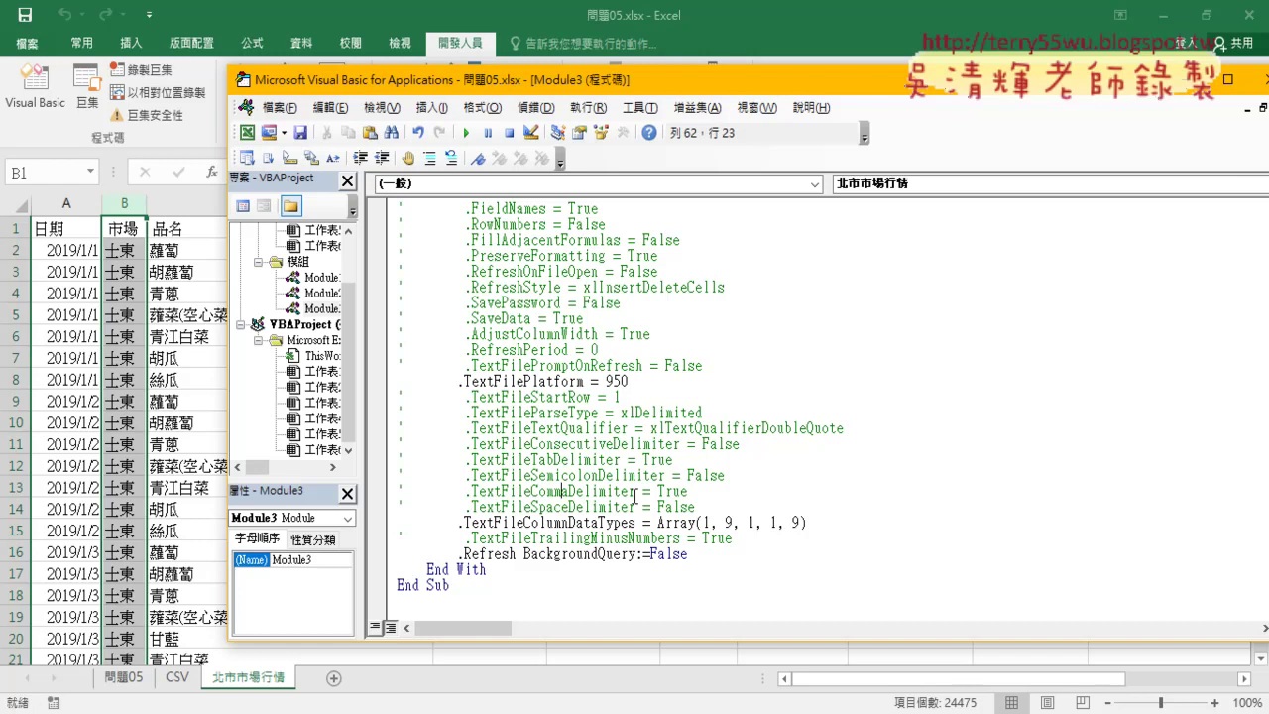
left_click(569, 492)
left_click_drag(532, 491, 568, 491)
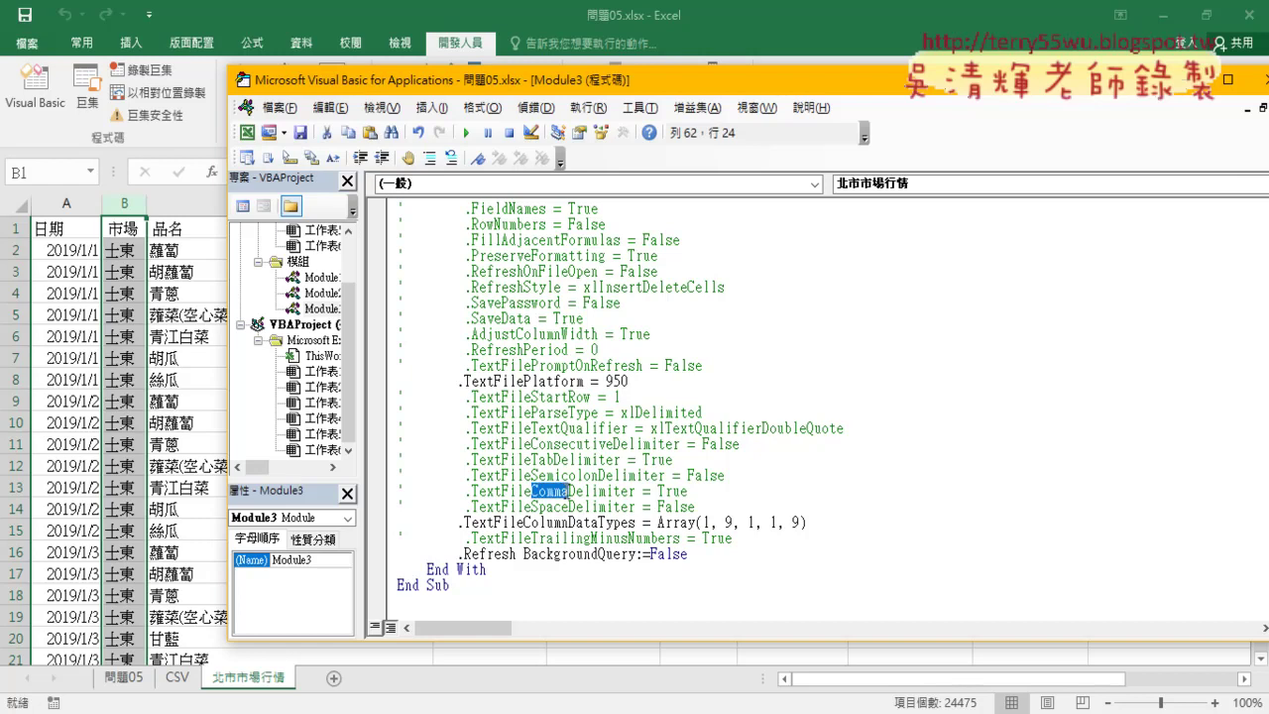
- Test-run without comma splitting, then re-enable TextFileCommaDelimiter = True and rerun the macro
left_click(626, 491)
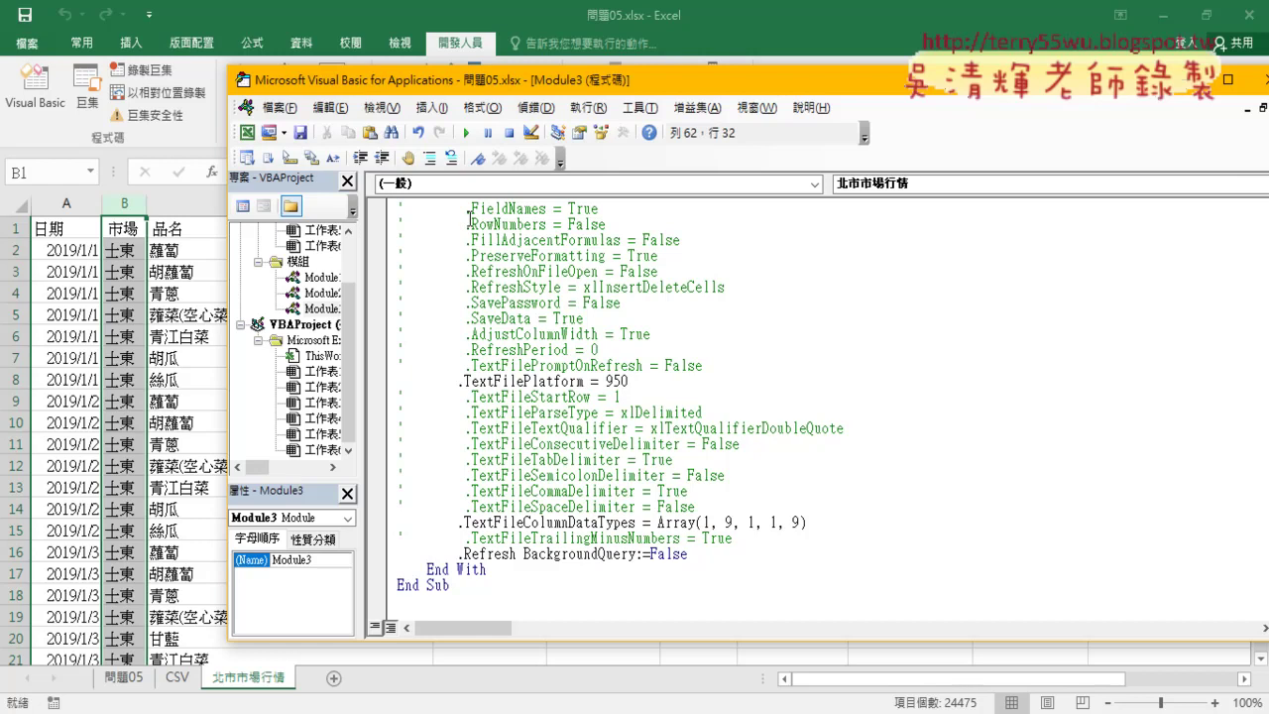
left_click(465, 132)
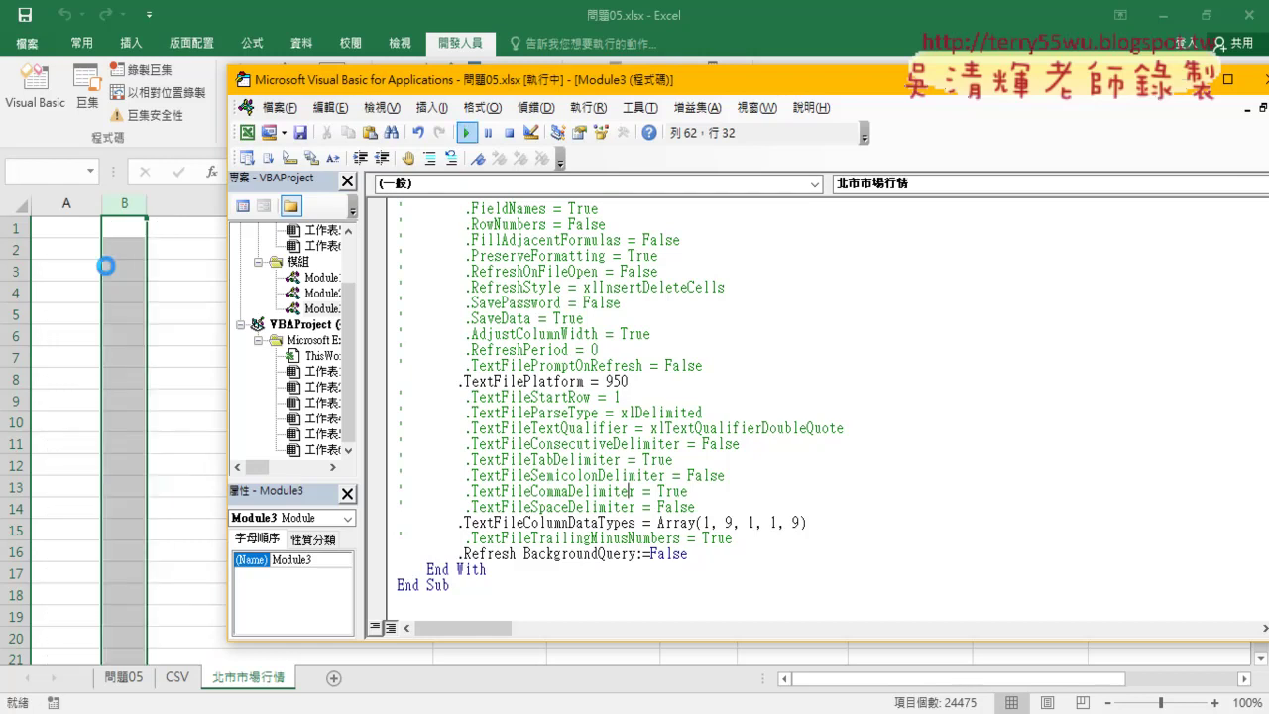
left_click_drag(368, 86, 560, 87)
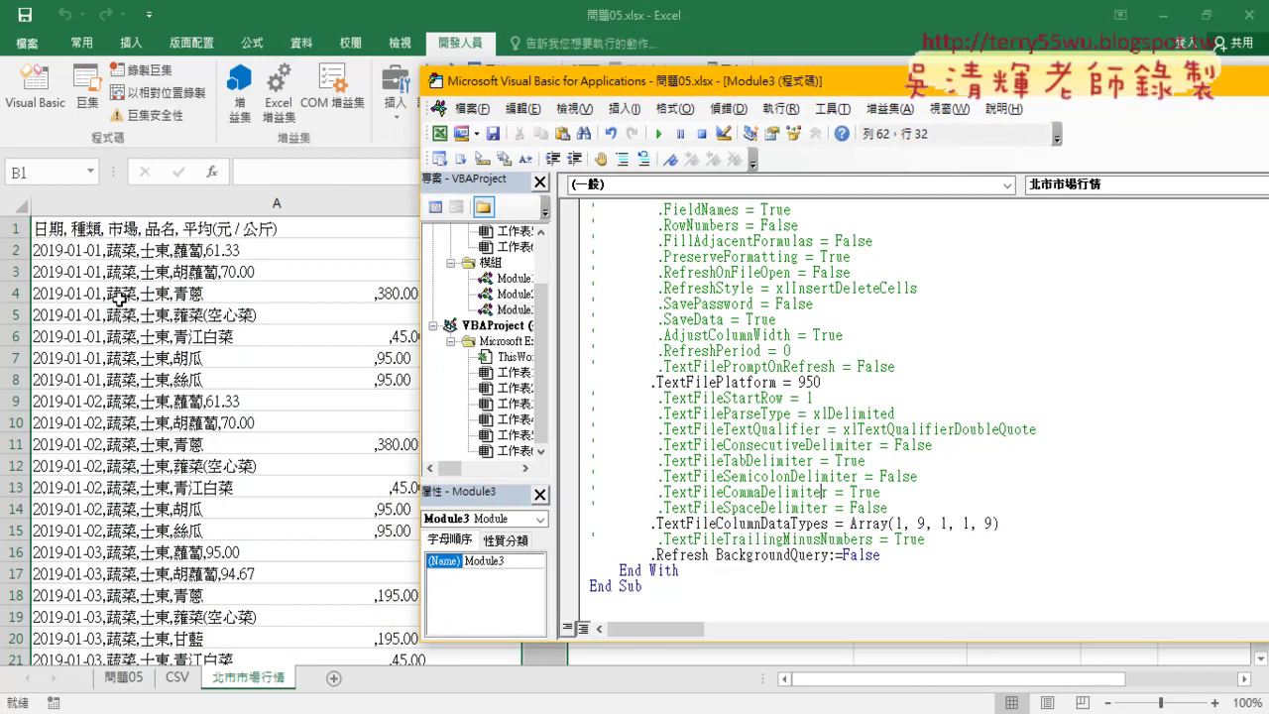
left_click(872, 492)
left_click(643, 159)
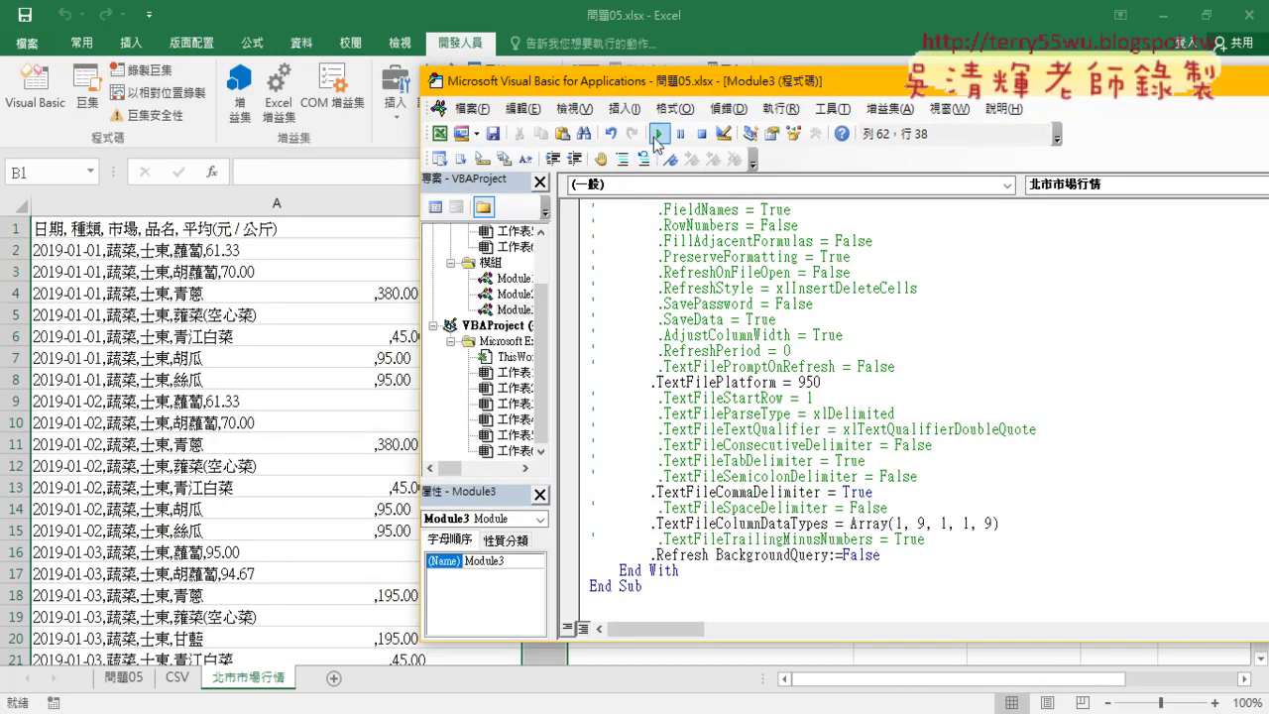
left_click(656, 134)
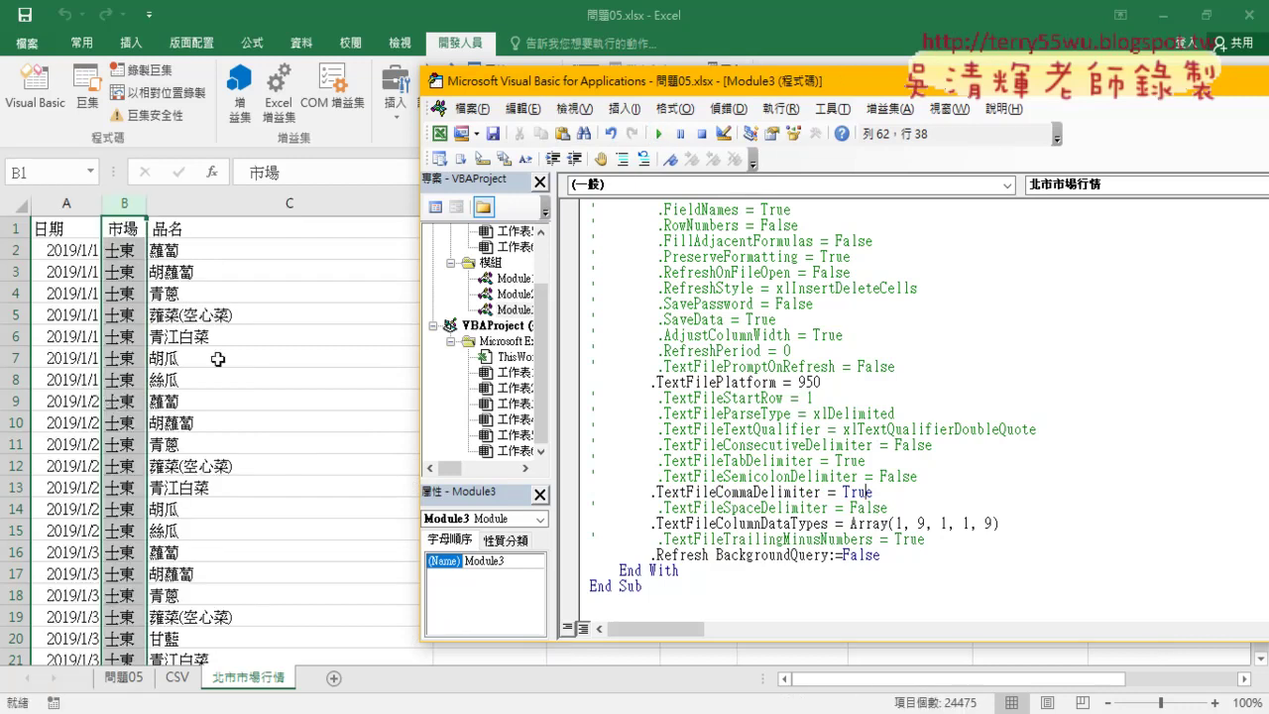
scroll(774, 451, "up", 1)
mouse_move(896, 416)
left_mouse_down()
mouse_move(744, 350)
mouse_move(570, 238)
left_mouse_up()
- Delete the commented .Name-to-PromptOnRefresh lines and the six commented delimiter lines
key("Delete")
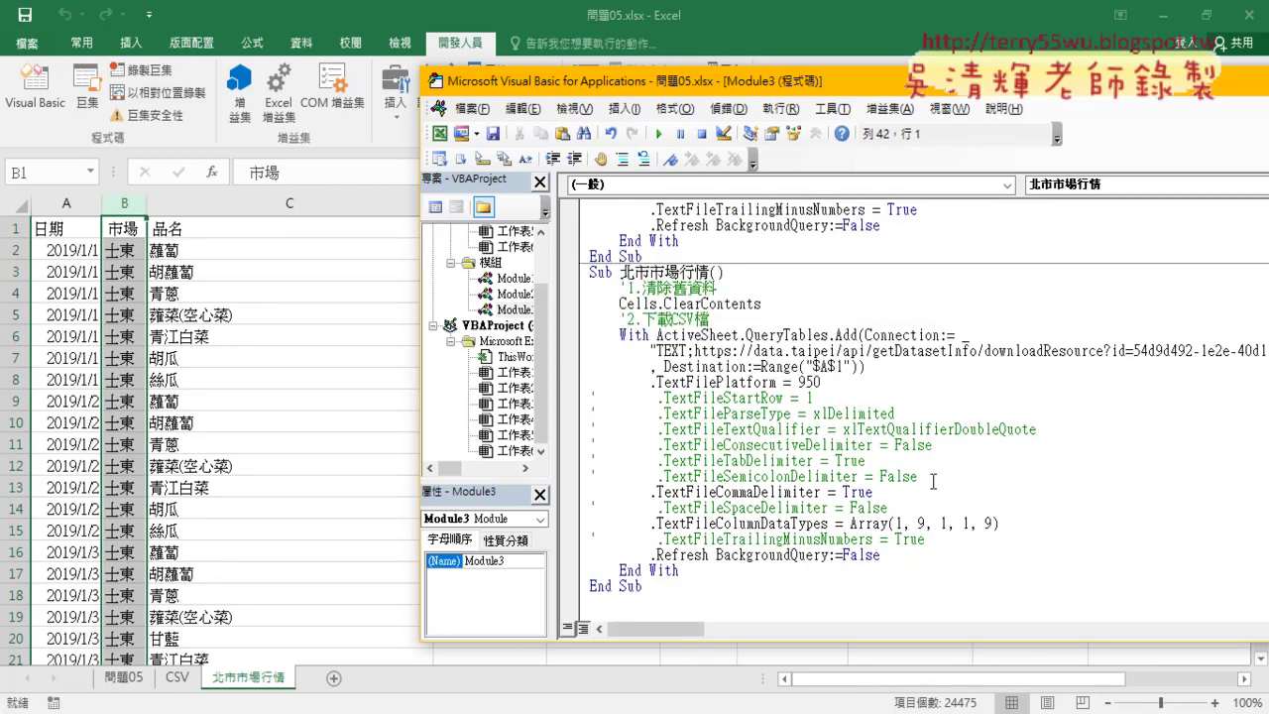
left_click_drag(918, 477, 544, 403)
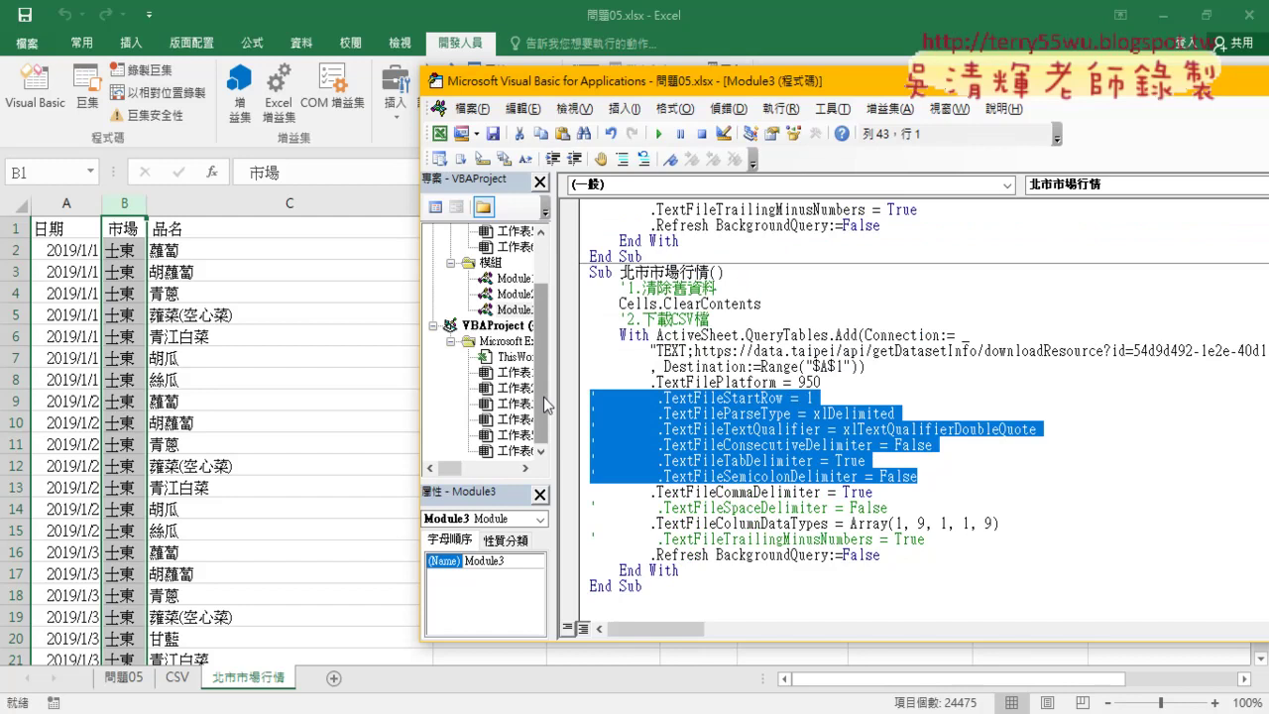
key("Delete")
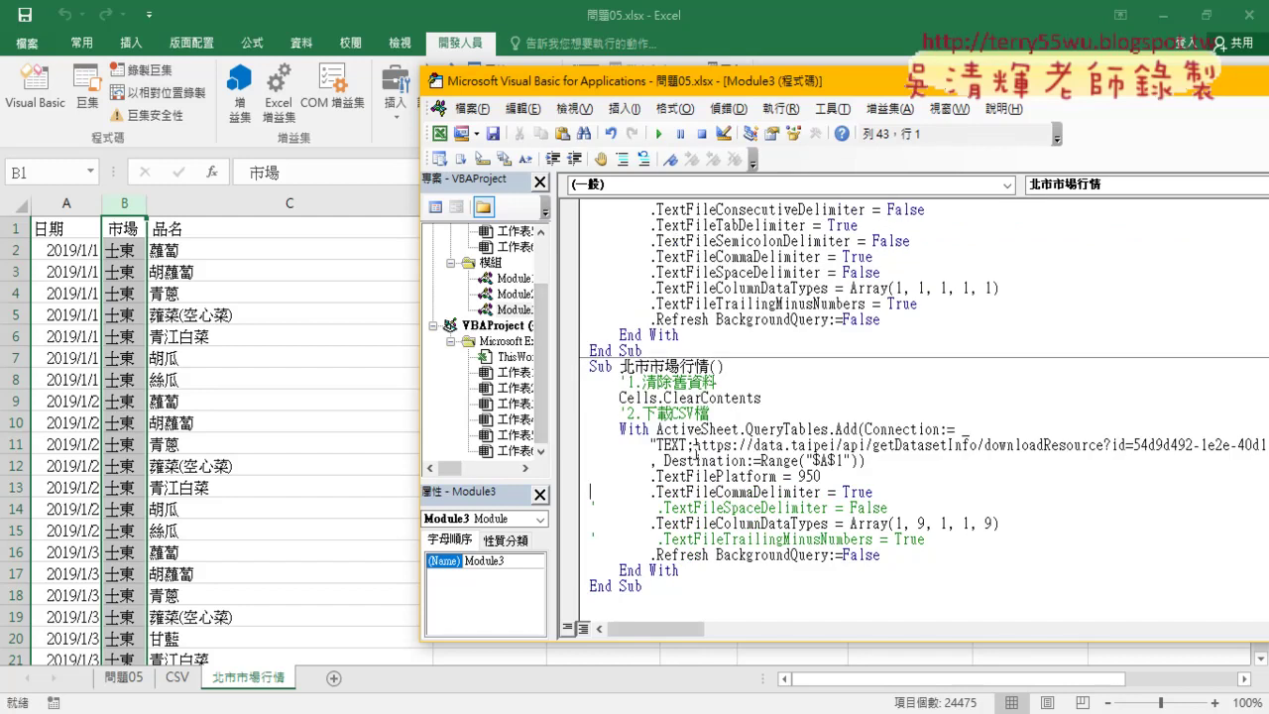
- Delete the commented TextFileSpaceDelimiter and TextFileTrailingMinusNumbers lines as well
left_click(575, 476)
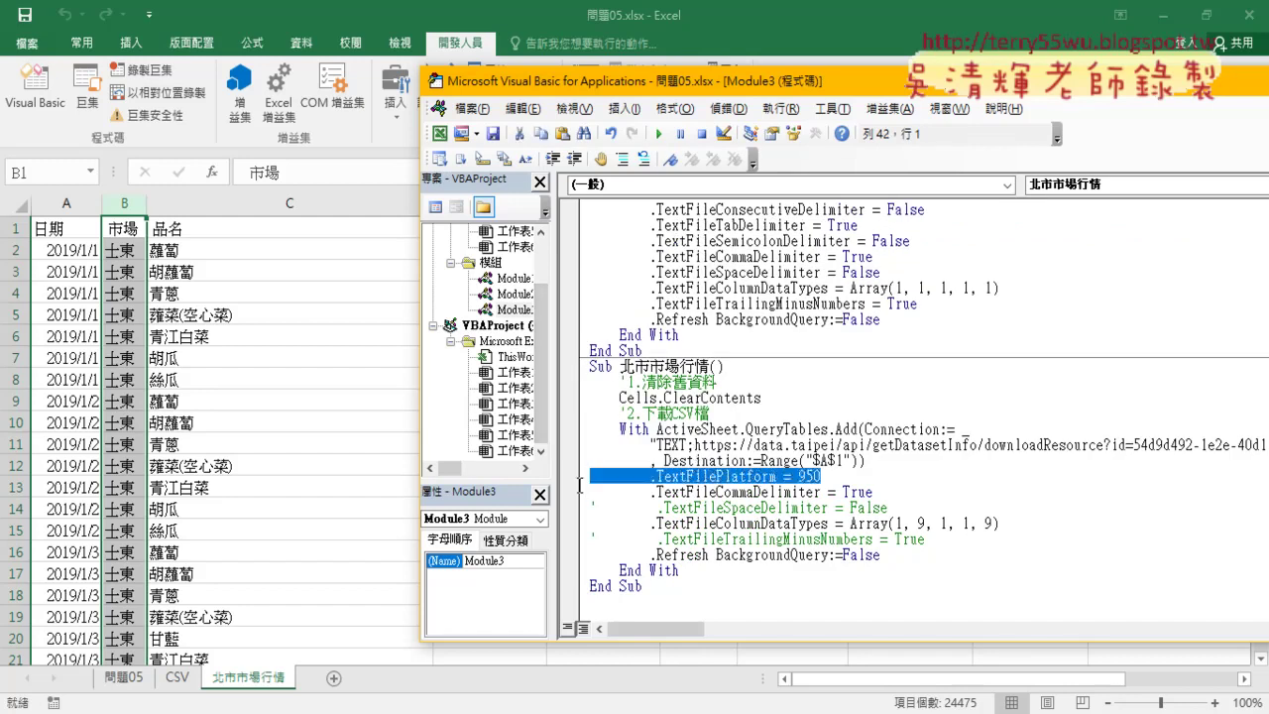
left_click_drag(874, 492, 575, 496)
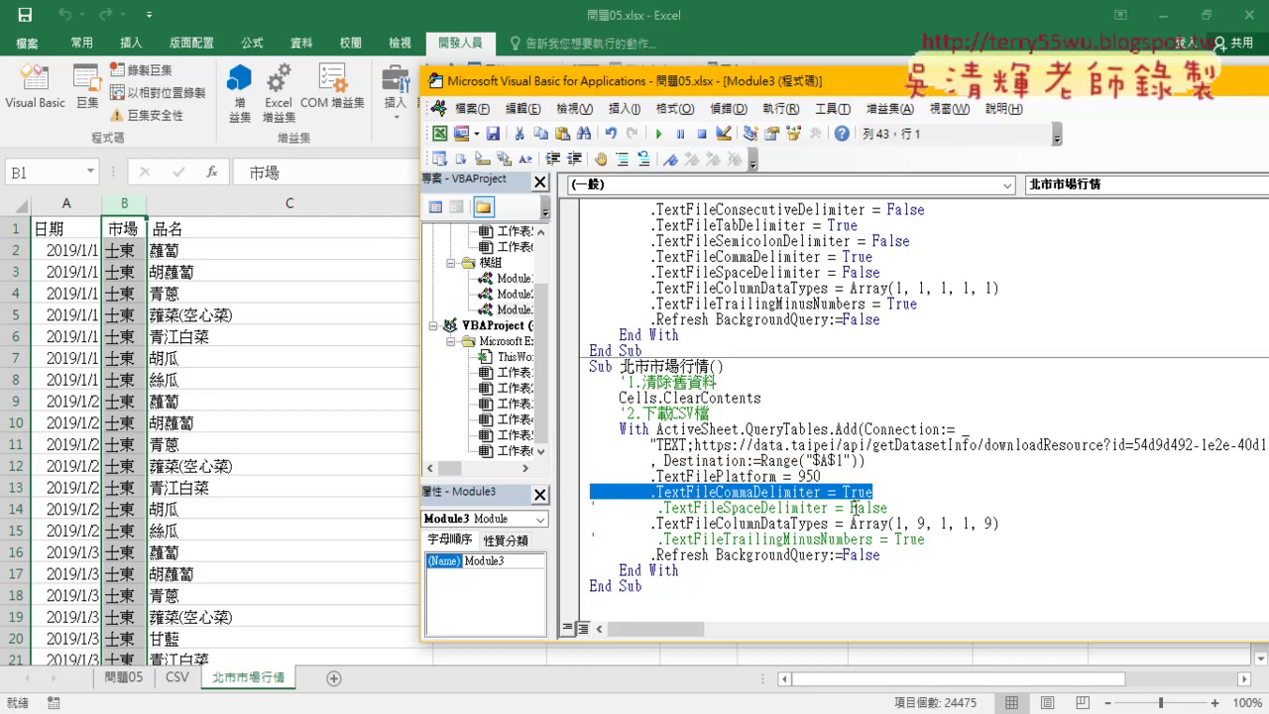
left_click_drag(887, 507, 570, 516)
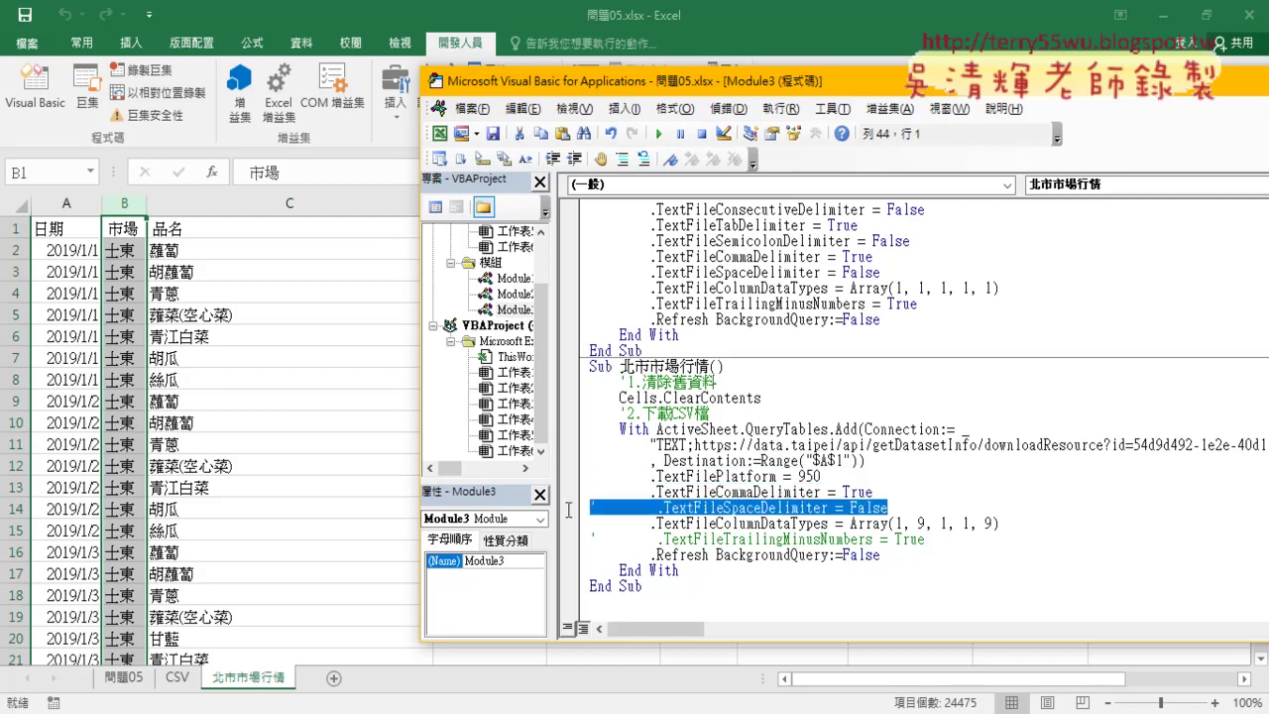
key("Delete")
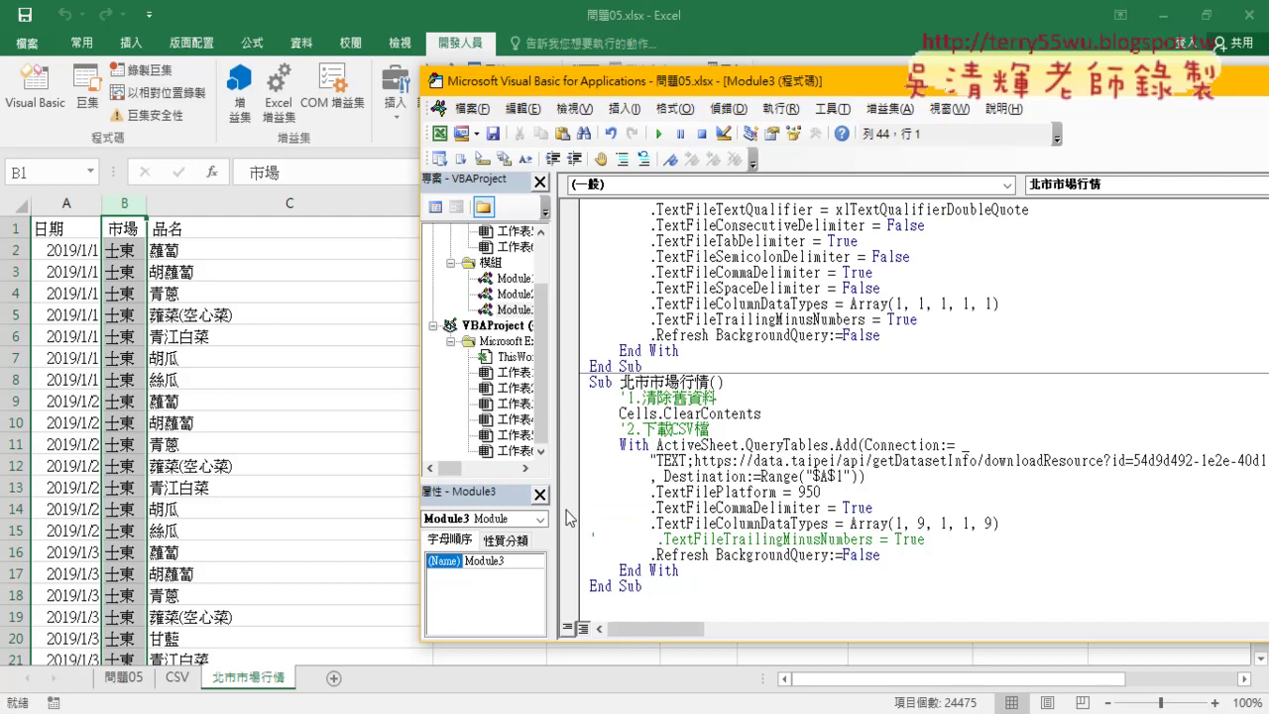
left_click_drag(927, 539, 551, 541)
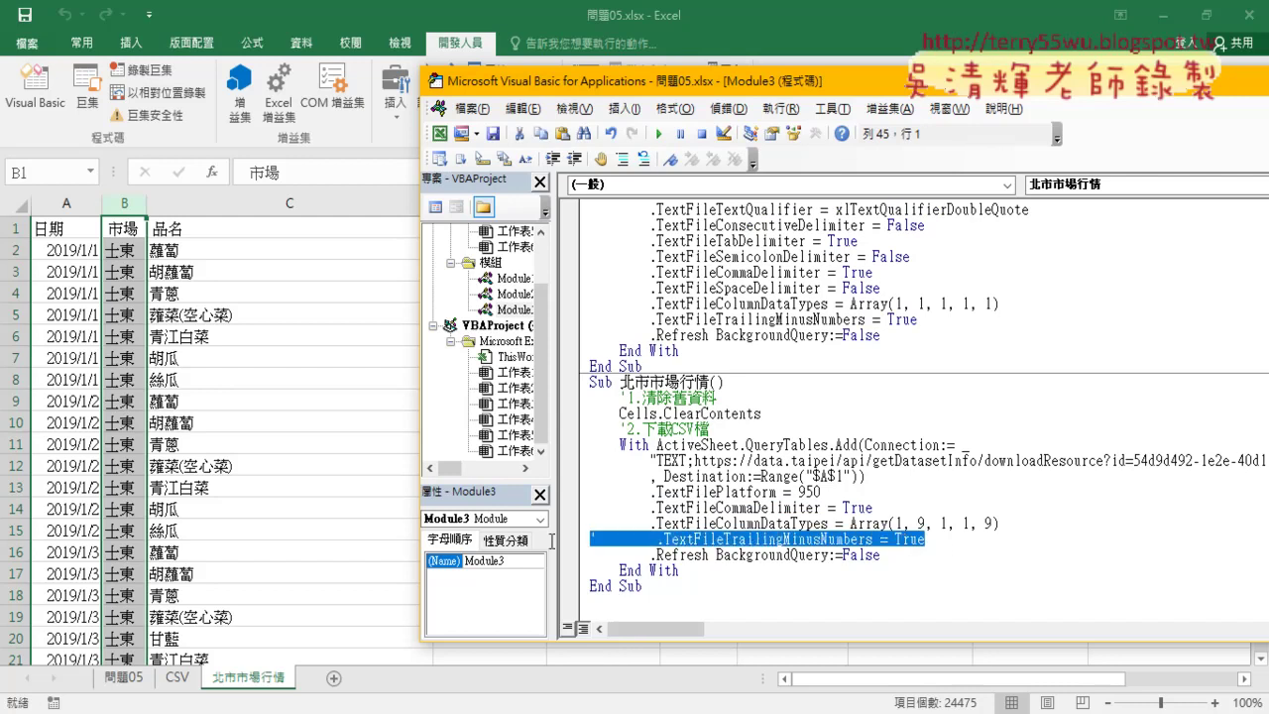
key("Delete")
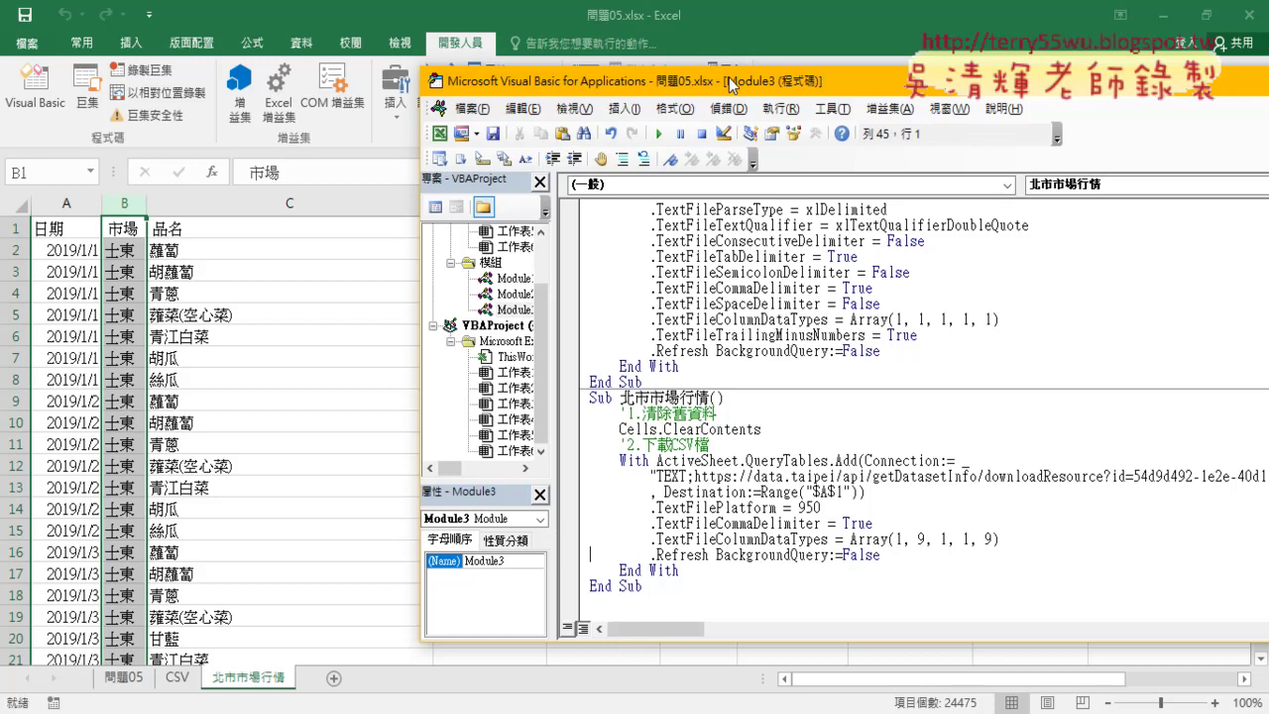
left_click_drag(729, 77, 482, 94)
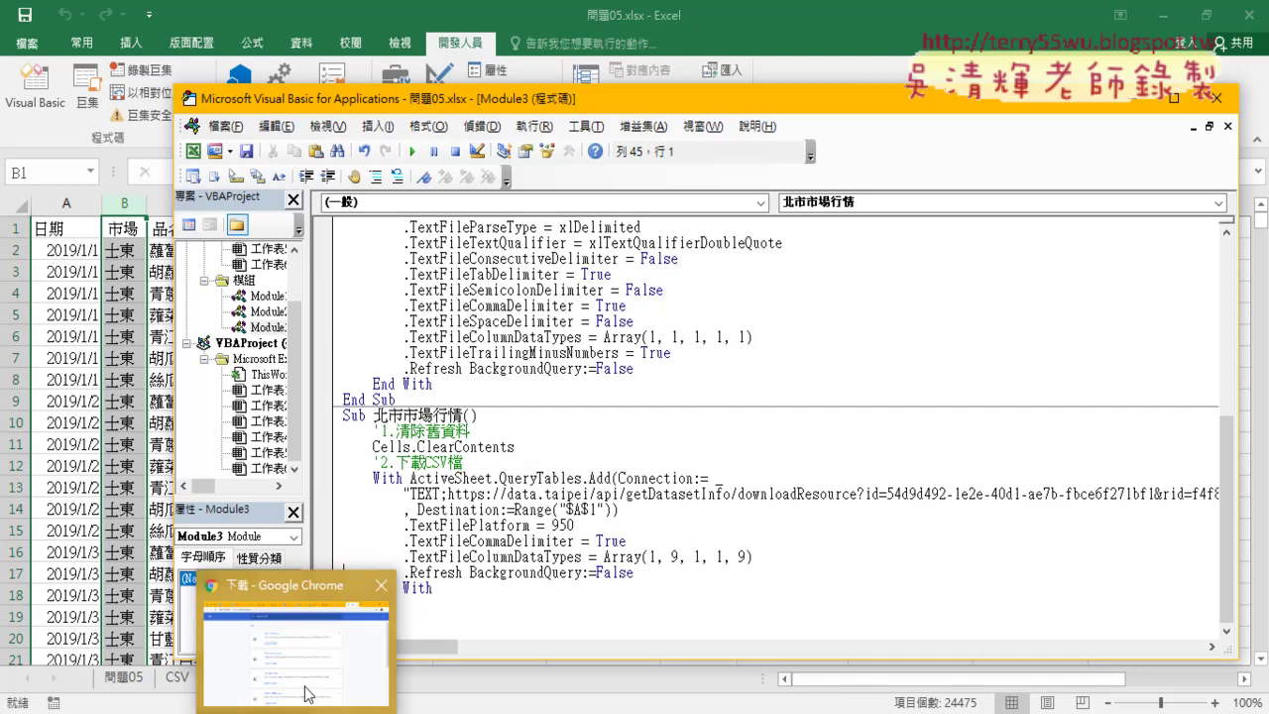
- Switch to Chrome's data.taipei tab and scroll to the top of the 臺北市住宅竊盜點位資訊 dataset page
left_click(305, 676)
left_click(852, 22)
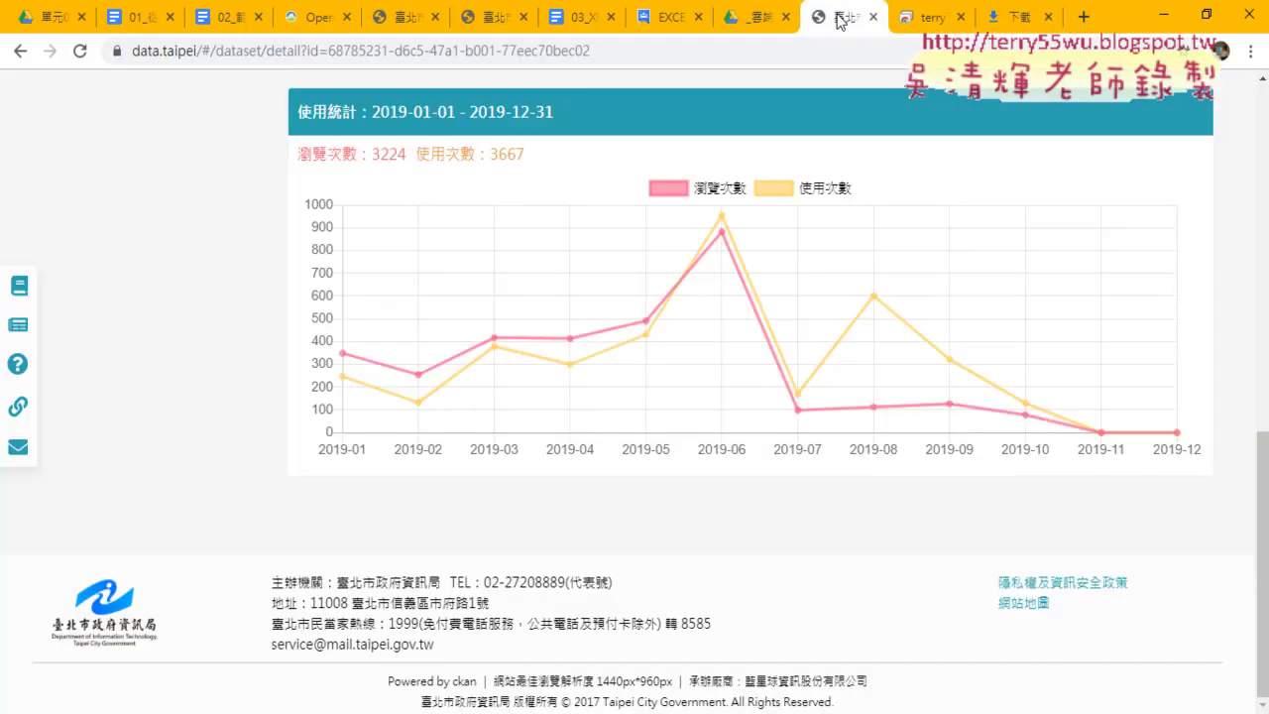
scroll(456, 378, "up", 2)
scroll(456, 378, "up", 8)
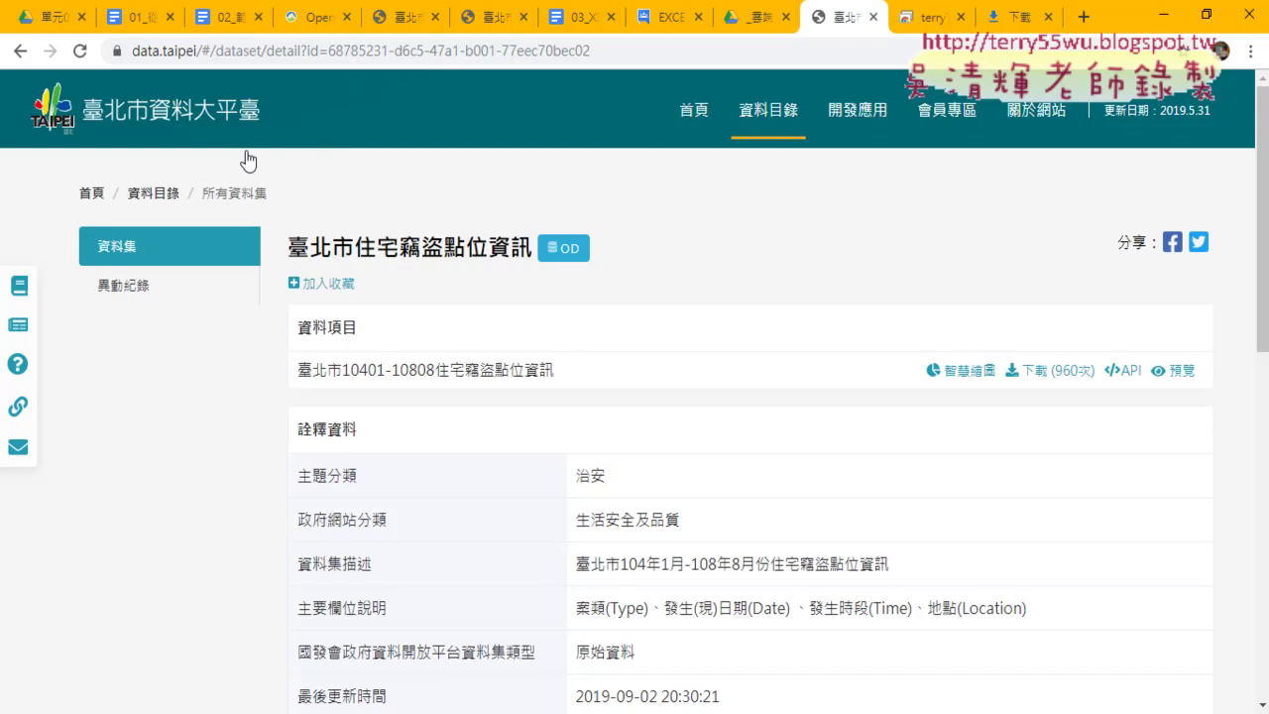
- Visit the data.taipei home page's search field, then return to the 住宅竊盜點位資訊 dataset page
left_click(170, 119)
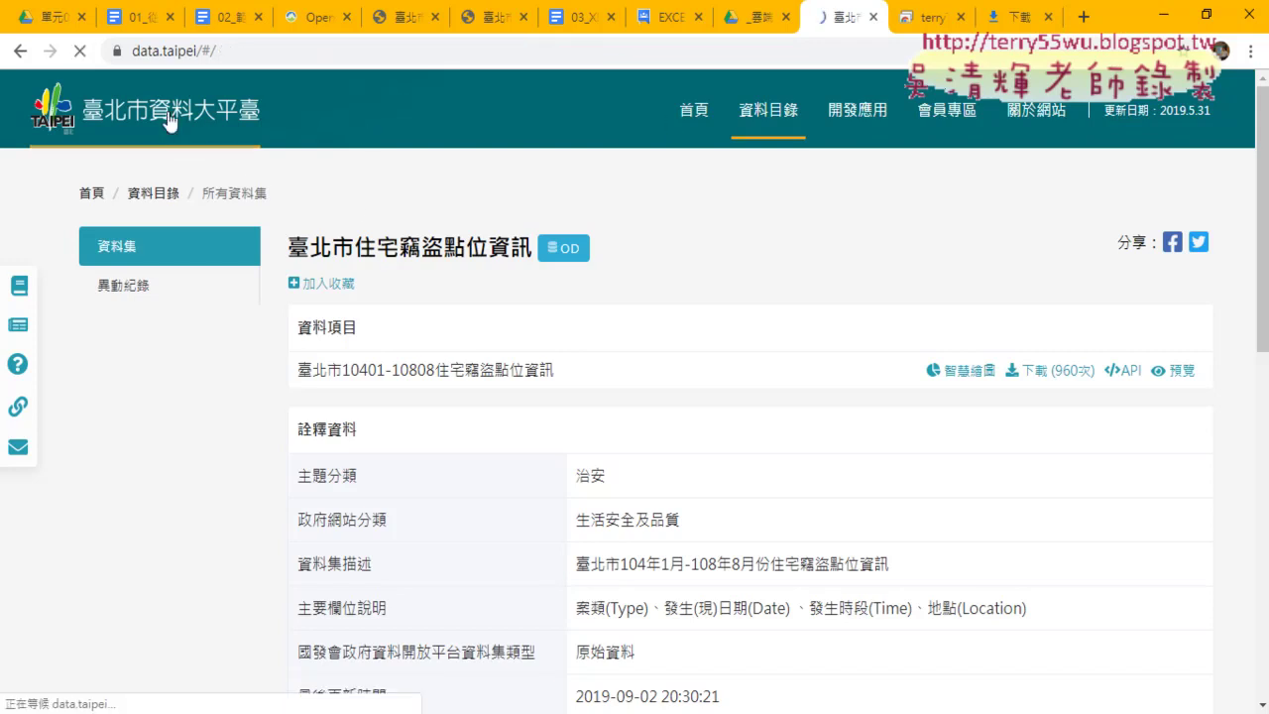
left_click(327, 349)
right_click(327, 349)
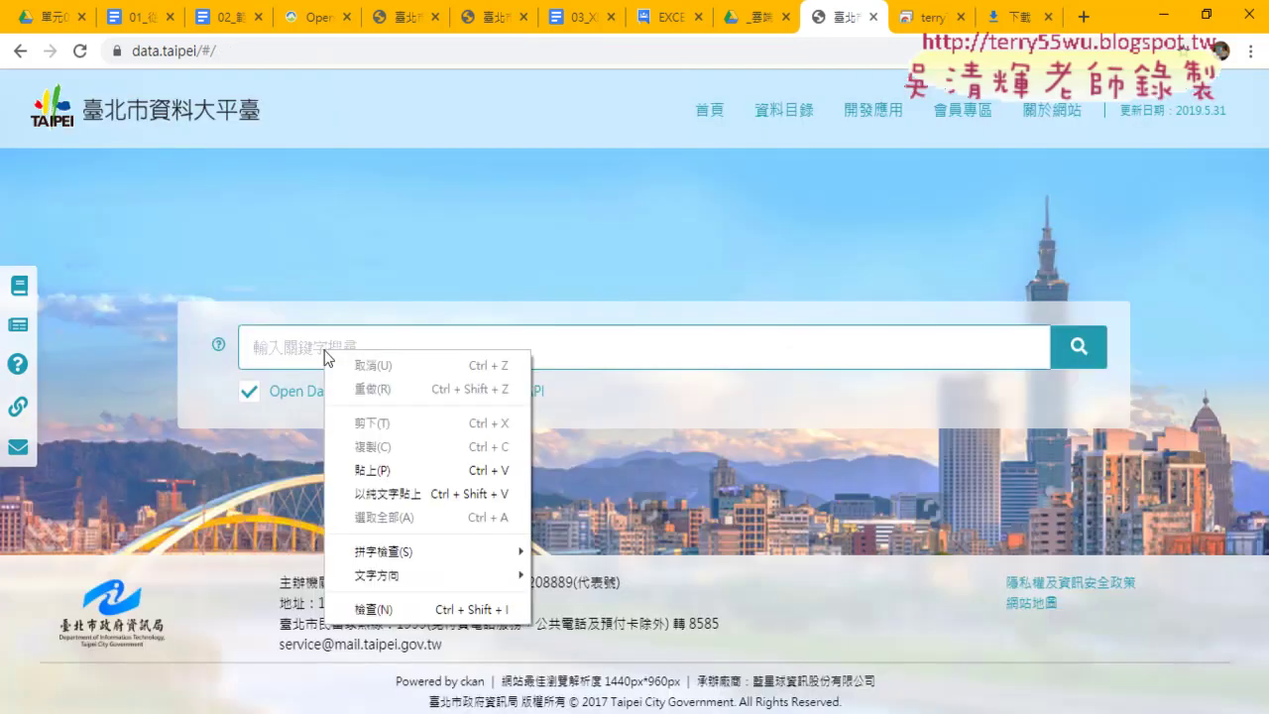
left_click(16, 52)
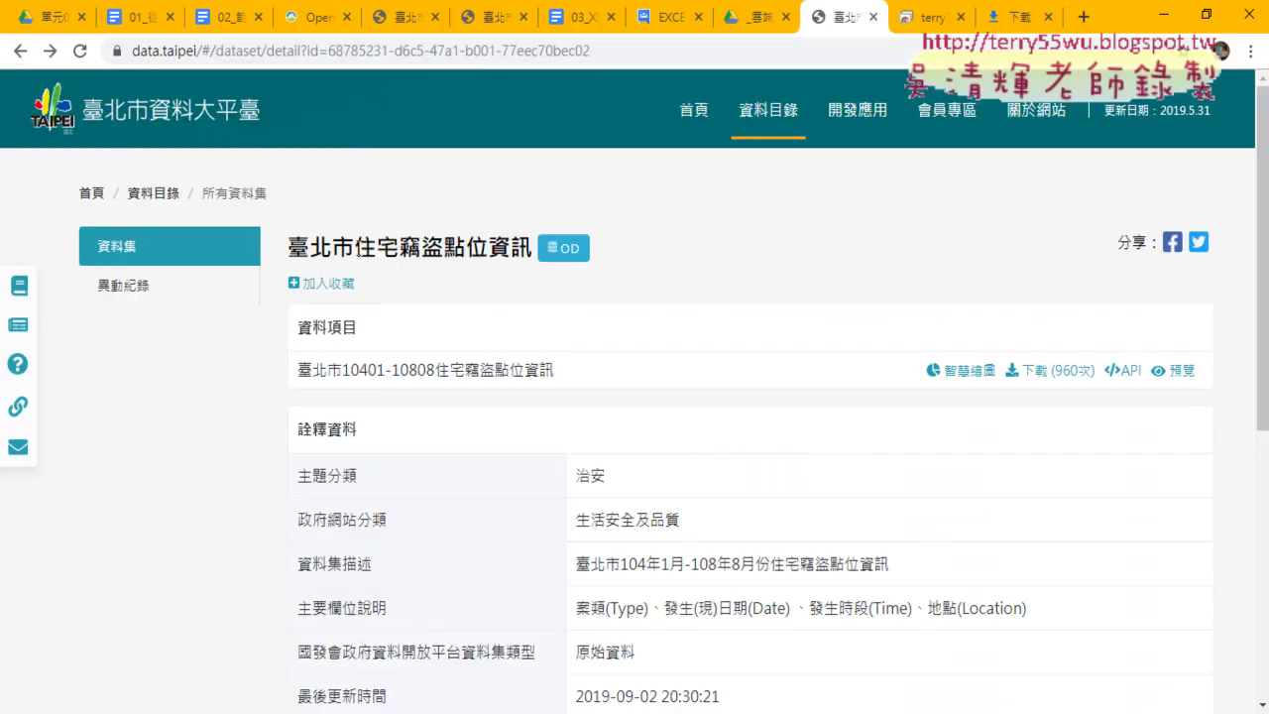
left_click_drag(355, 248, 535, 253)
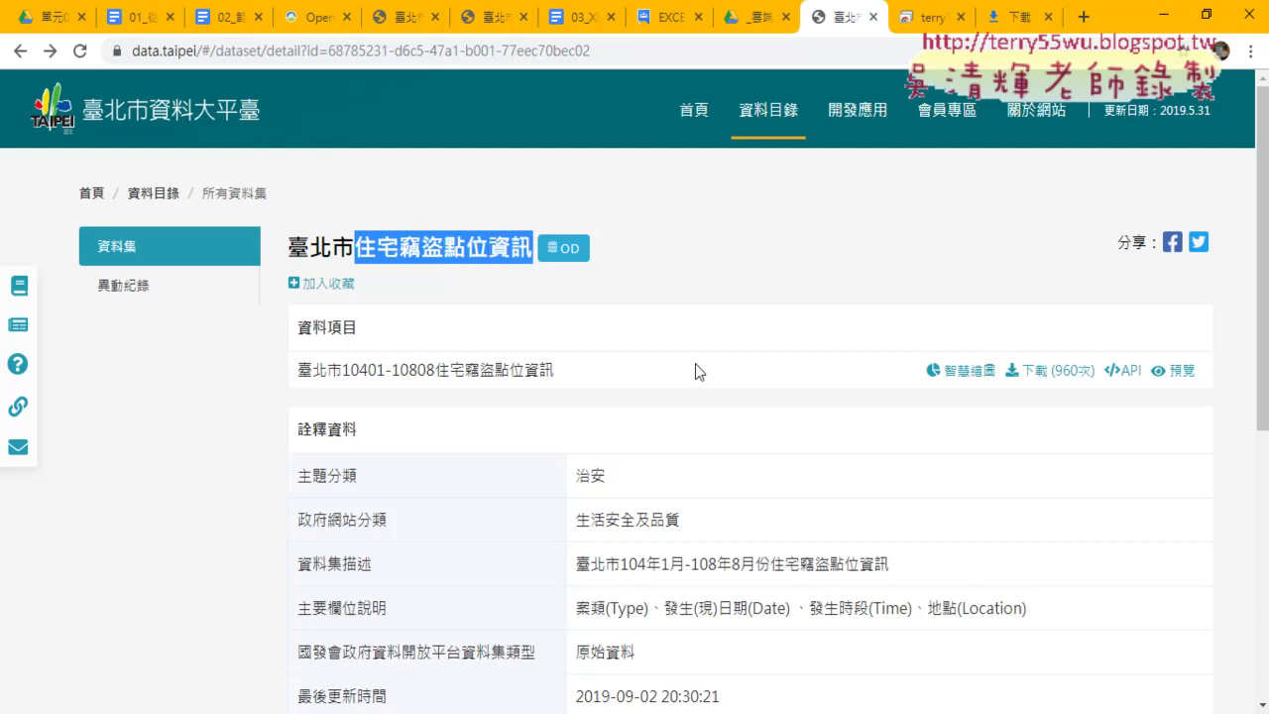
scroll(711, 371, "down", 2)
scroll(710, 371, "down", 1)
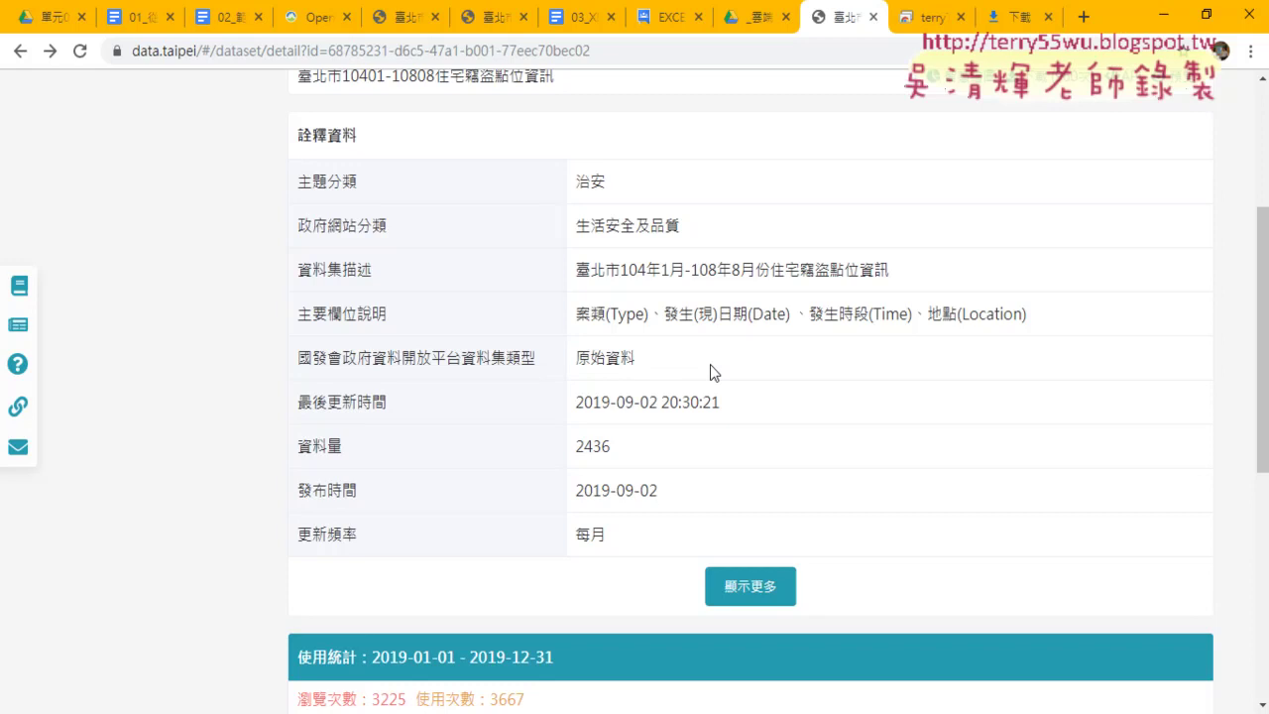
scroll(710, 273, "down", 1)
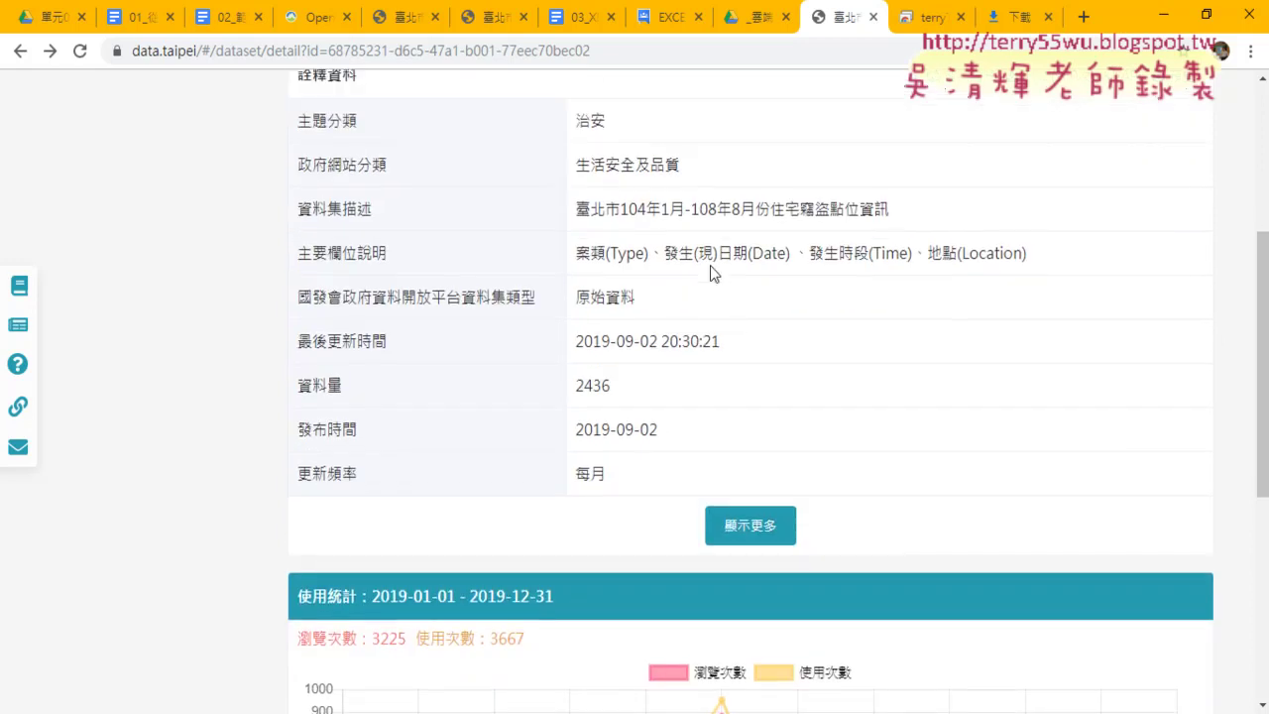
scroll(711, 273, "up", 3)
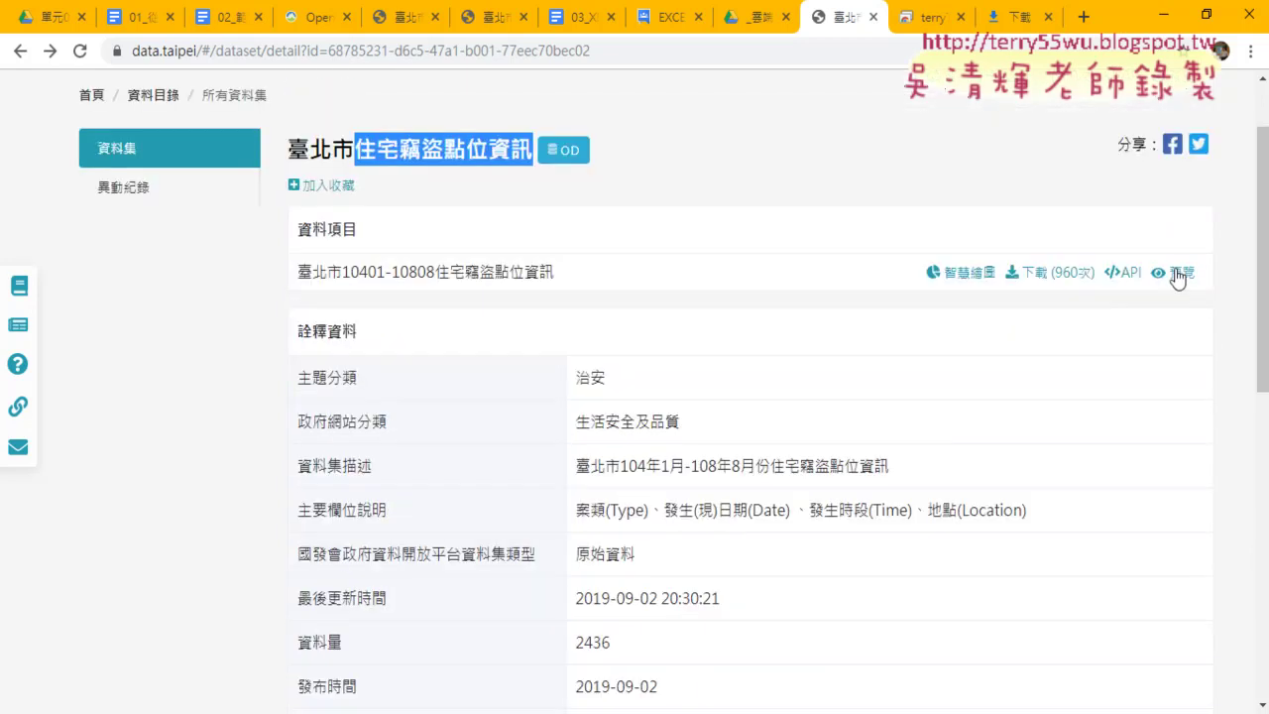
- Copy the 資料存取網址 download link from the dataset preview into a fresh browser tab
left_click(1178, 280)
left_click_drag(853, 432, 408, 410)
key("ctrl+c")
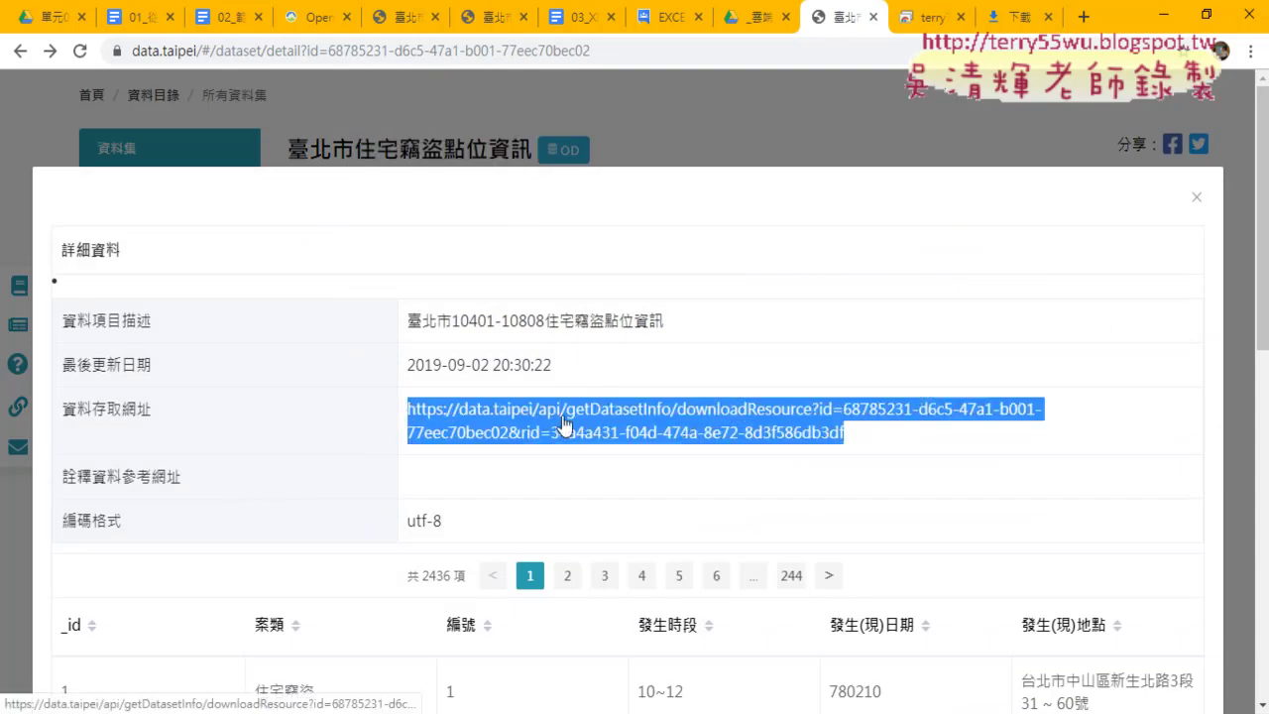
right_click(563, 422)
left_click(636, 538)
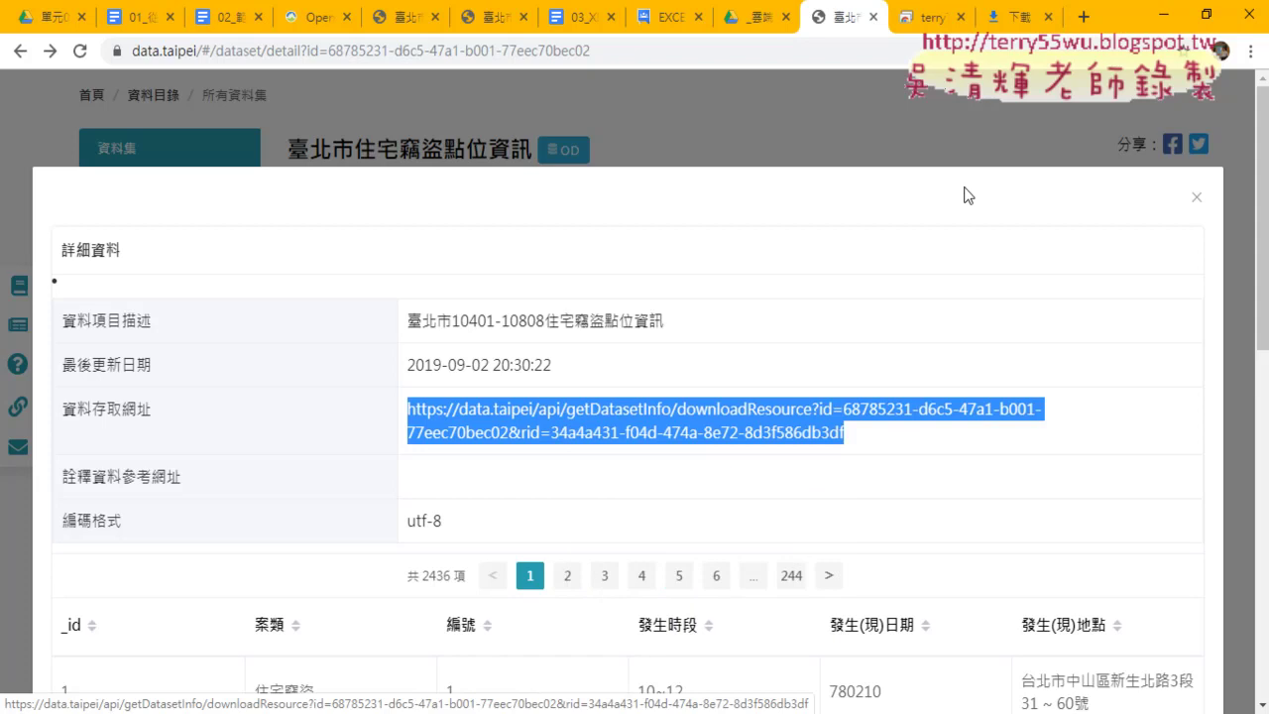
left_click(1083, 16)
right_click(1061, 55)
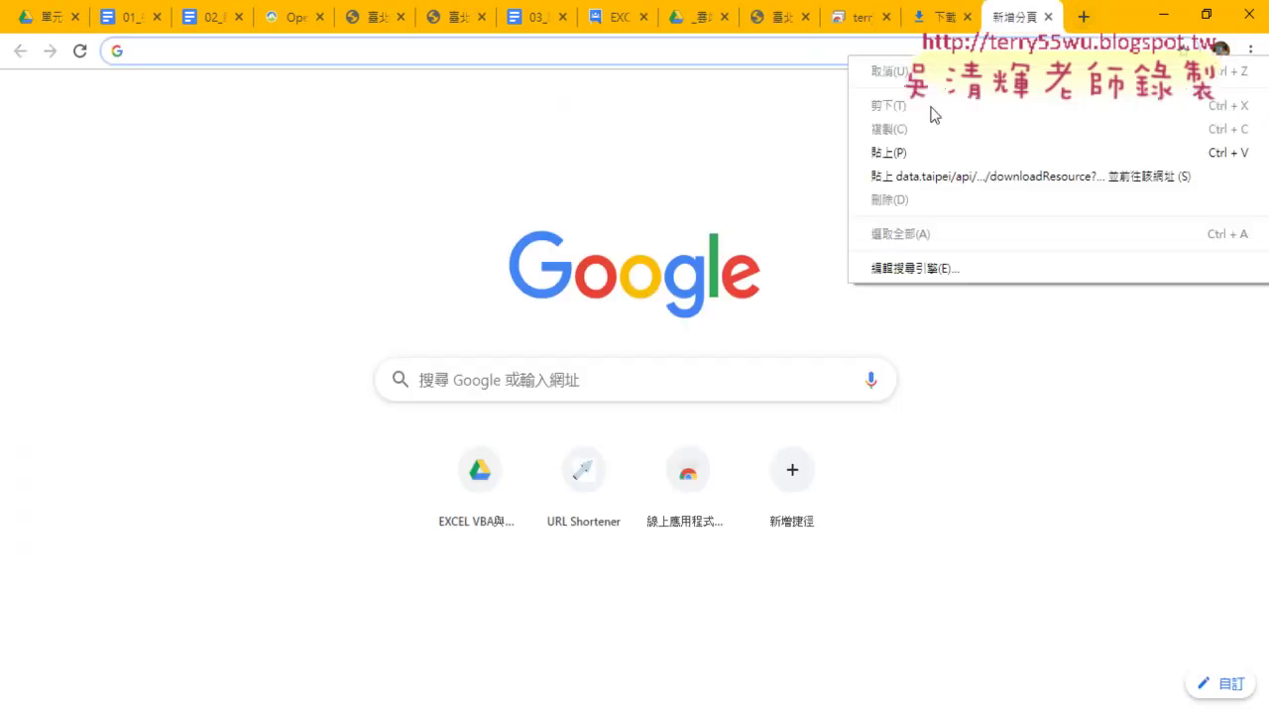
left_click(948, 176)
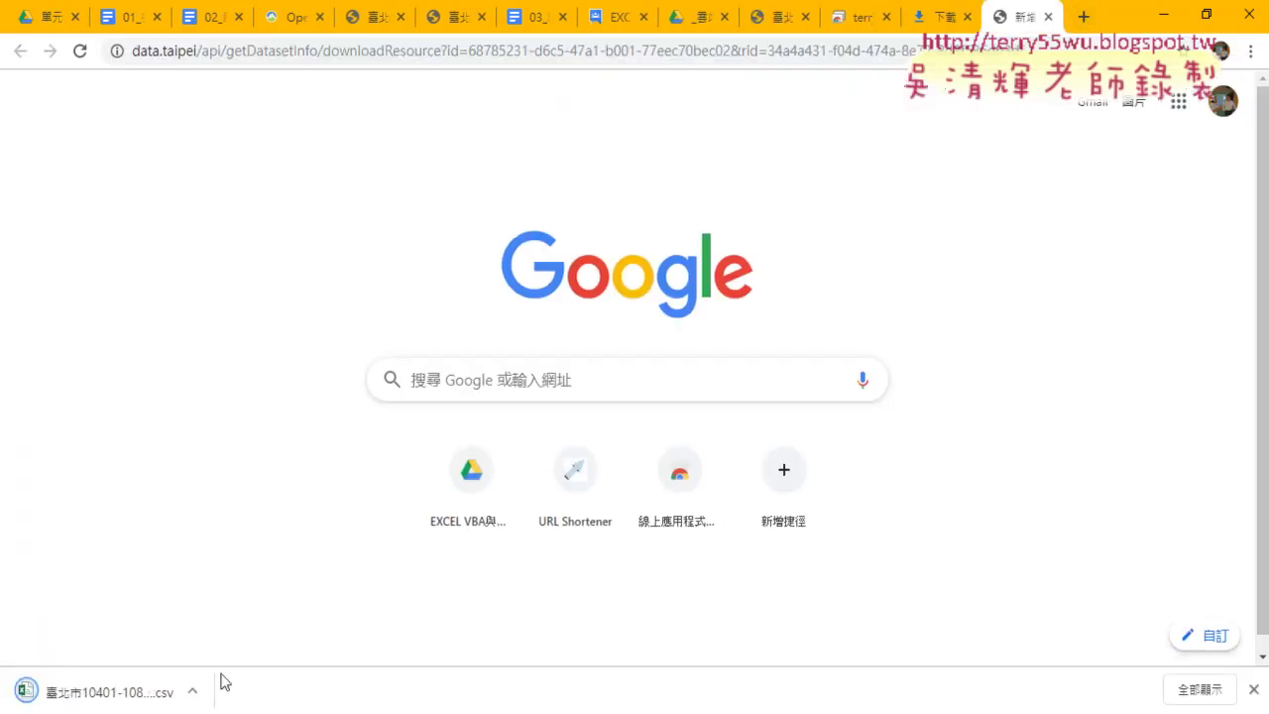
left_click(193, 691)
left_click(237, 623)
right_click(453, 388)
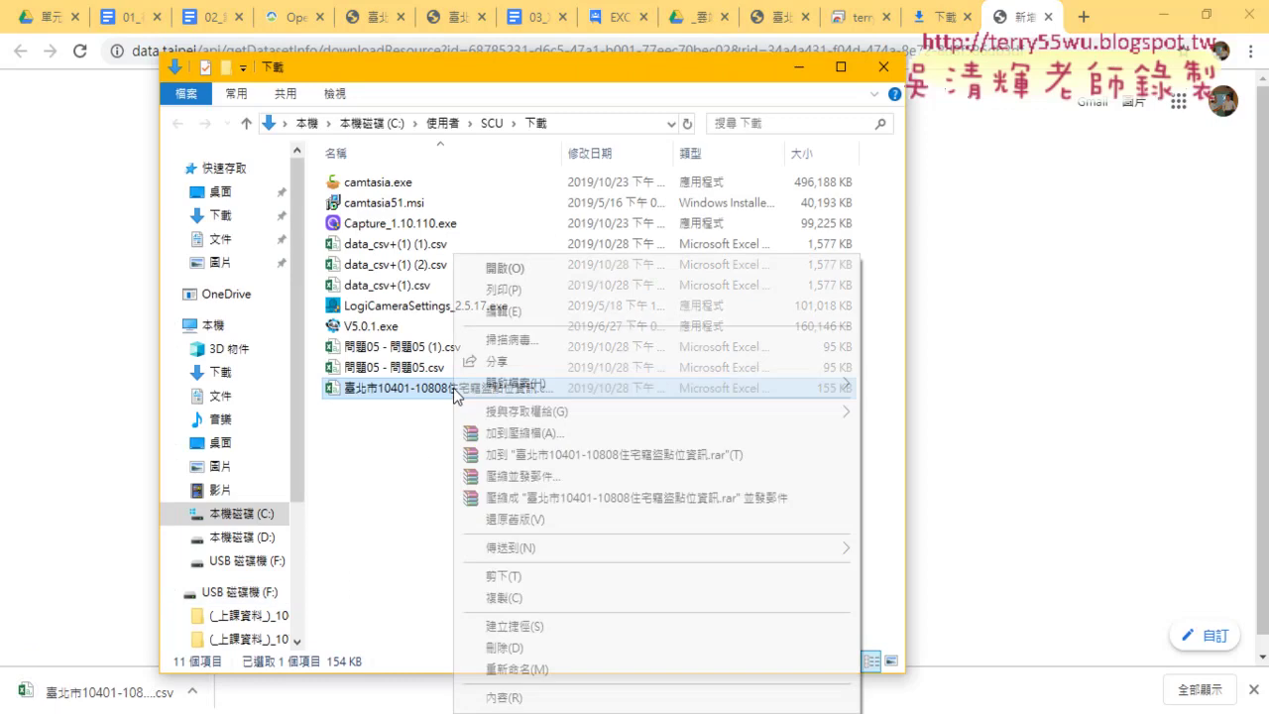
left_click(564, 312)
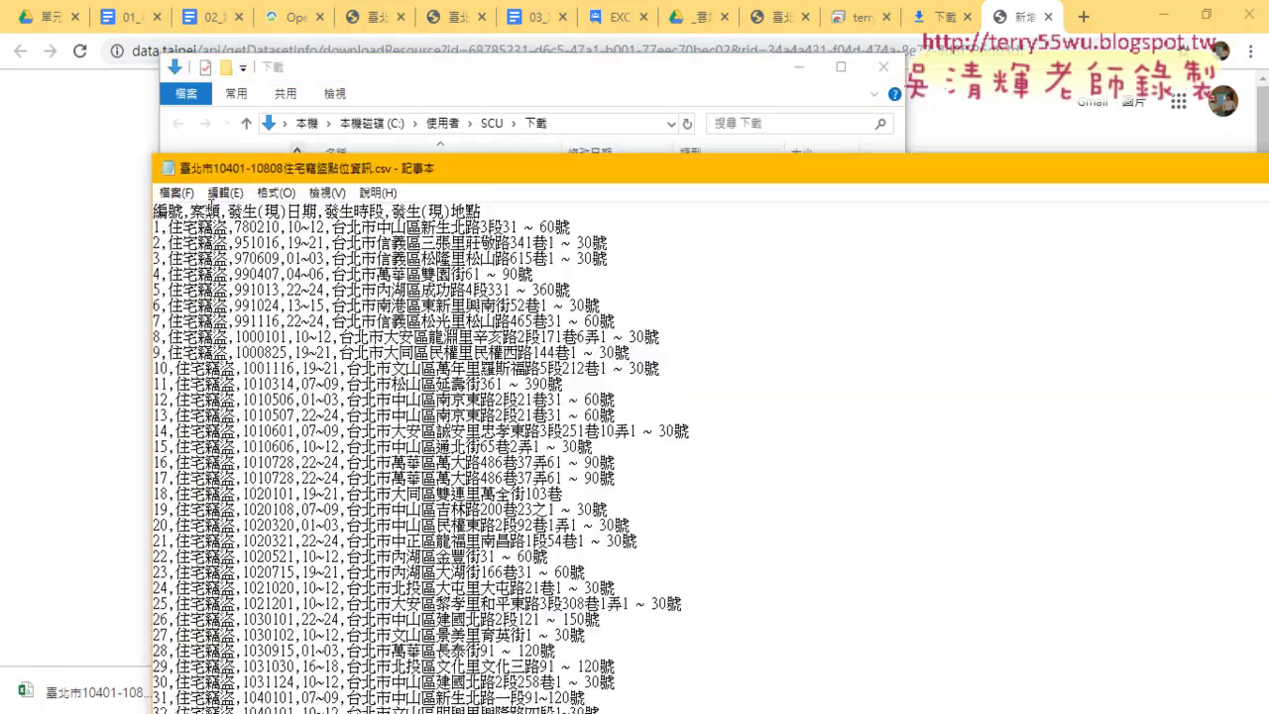
- Start a 另存新檔 save of the CSV, cancel it, and close Notepad unsaved
left_click(177, 192)
left_click(198, 274)
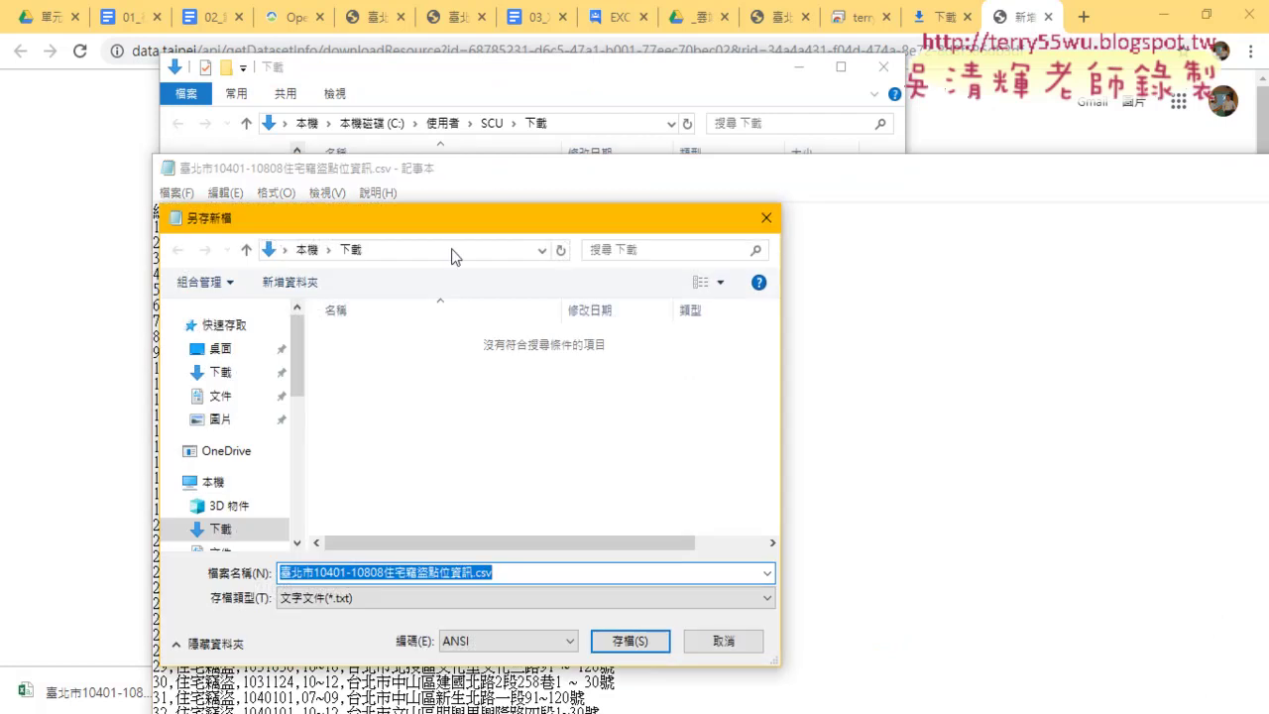
left_click_drag(452, 219, 516, 89)
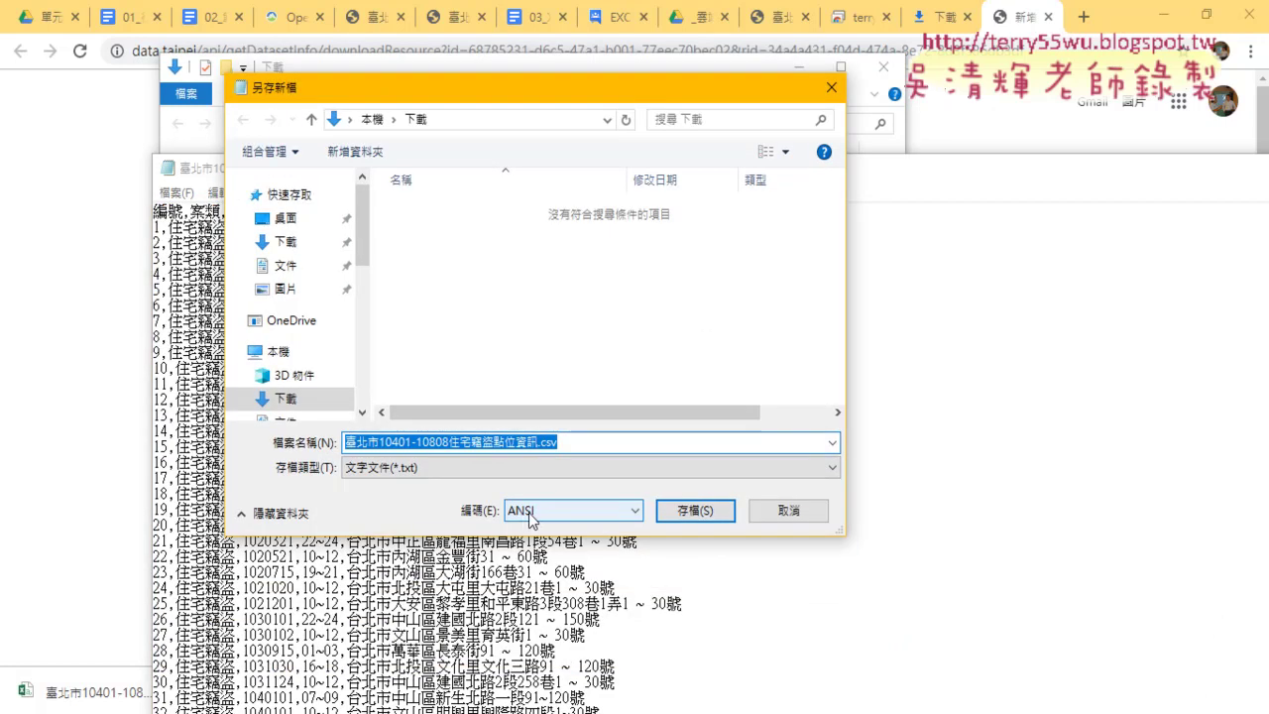
left_click(784, 515)
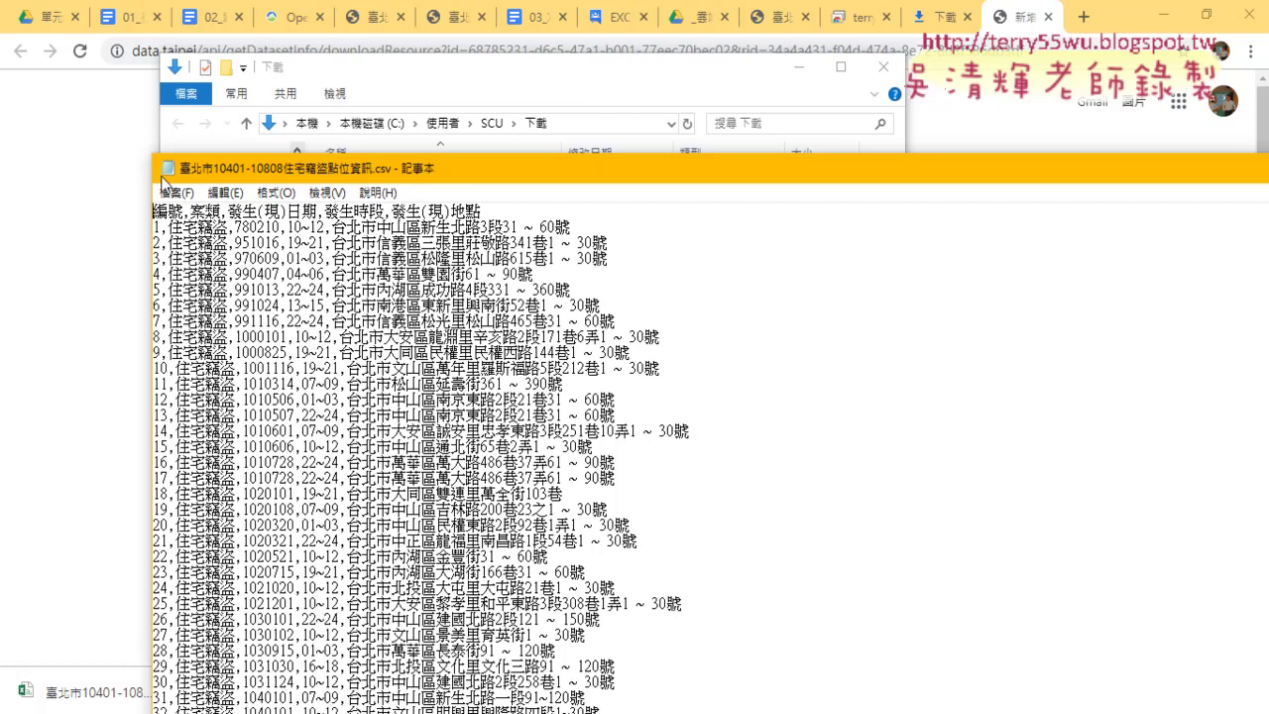
double_click(163, 170)
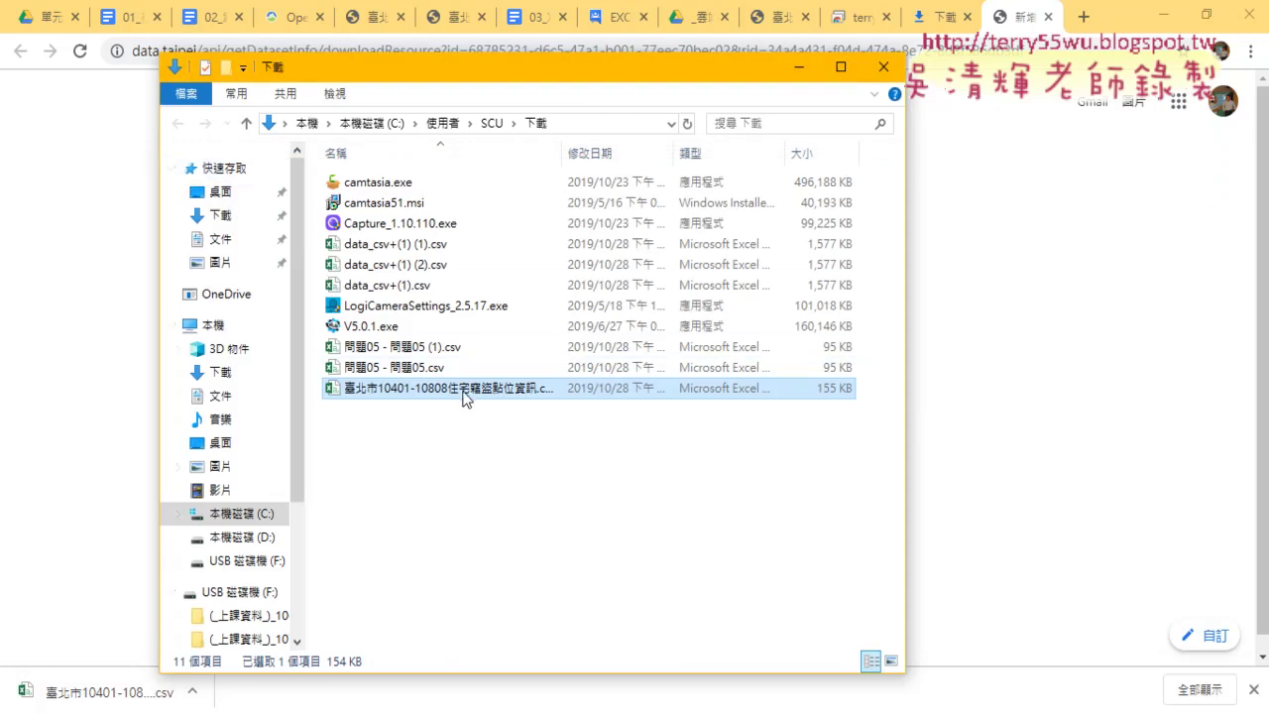
left_click(396, 706)
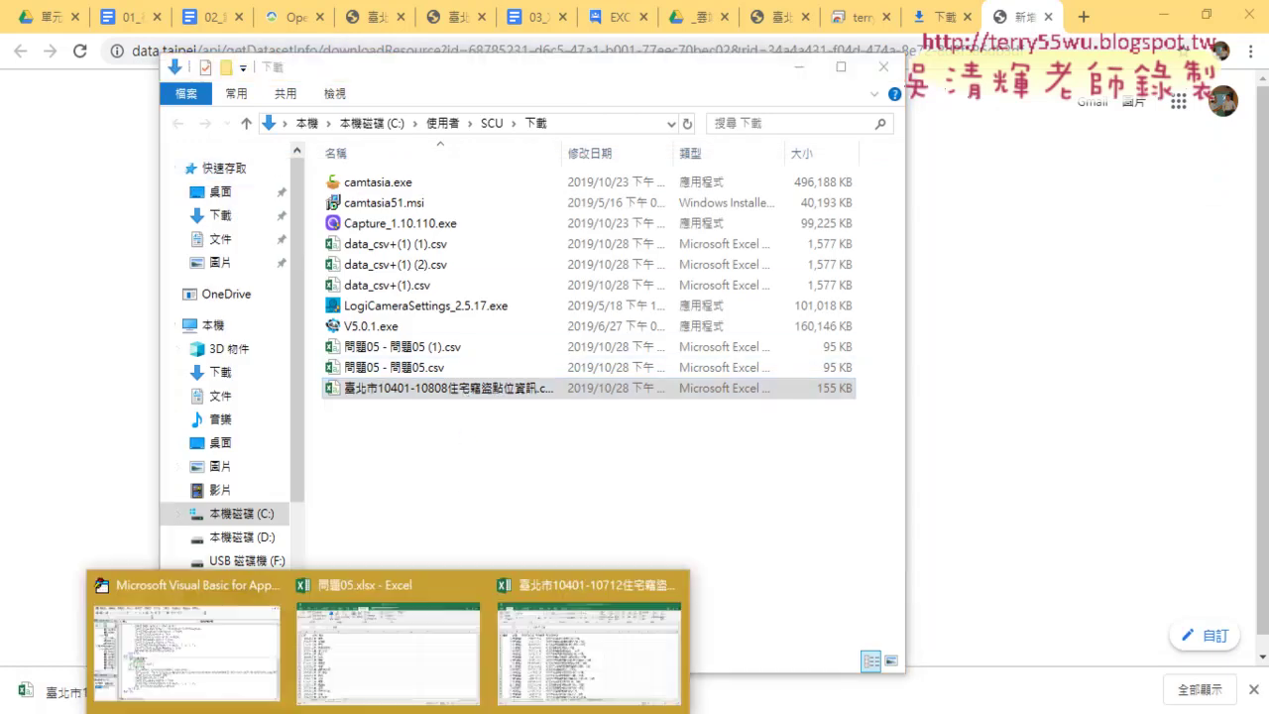
left_click(524, 686)
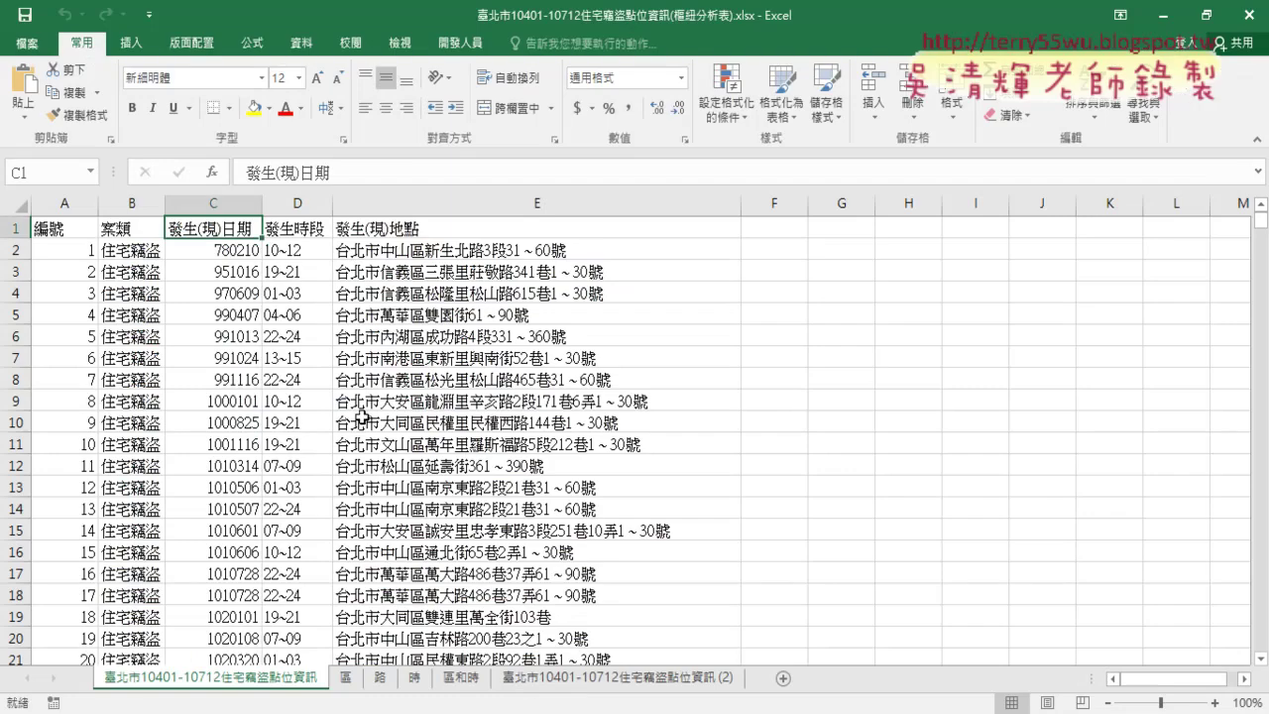
left_click_drag(71, 202, 581, 206)
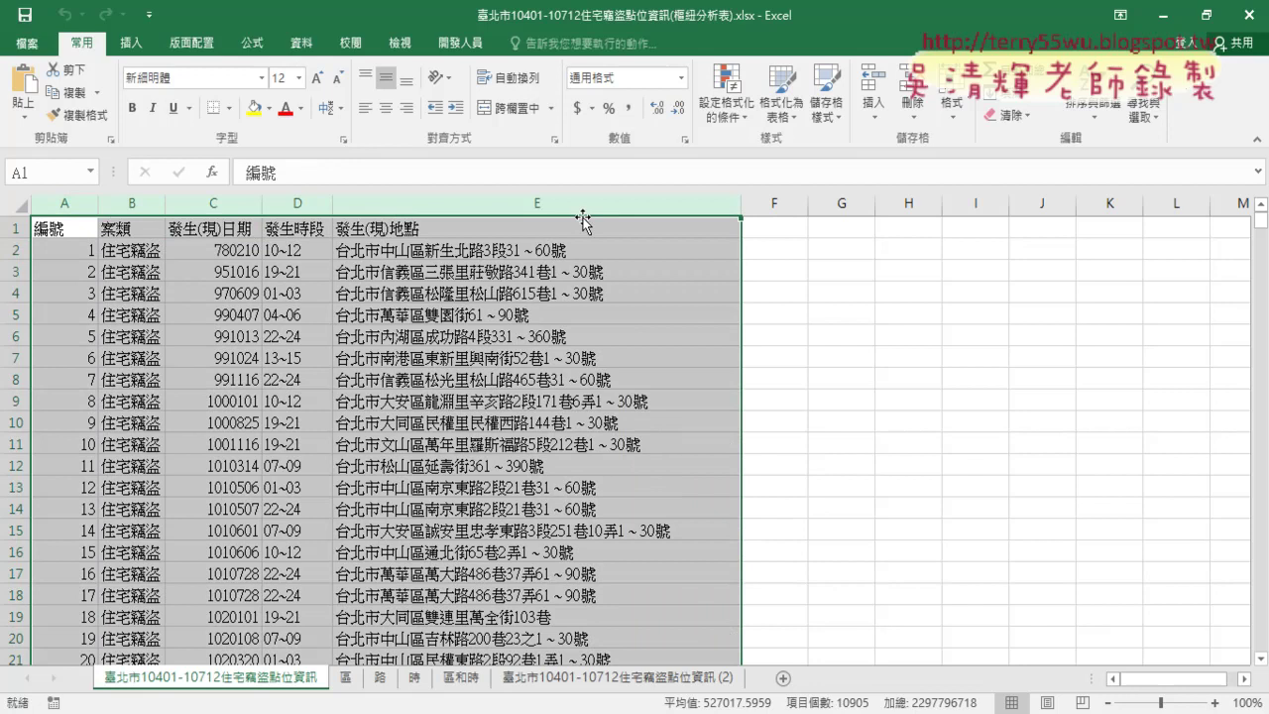
left_click(425, 207)
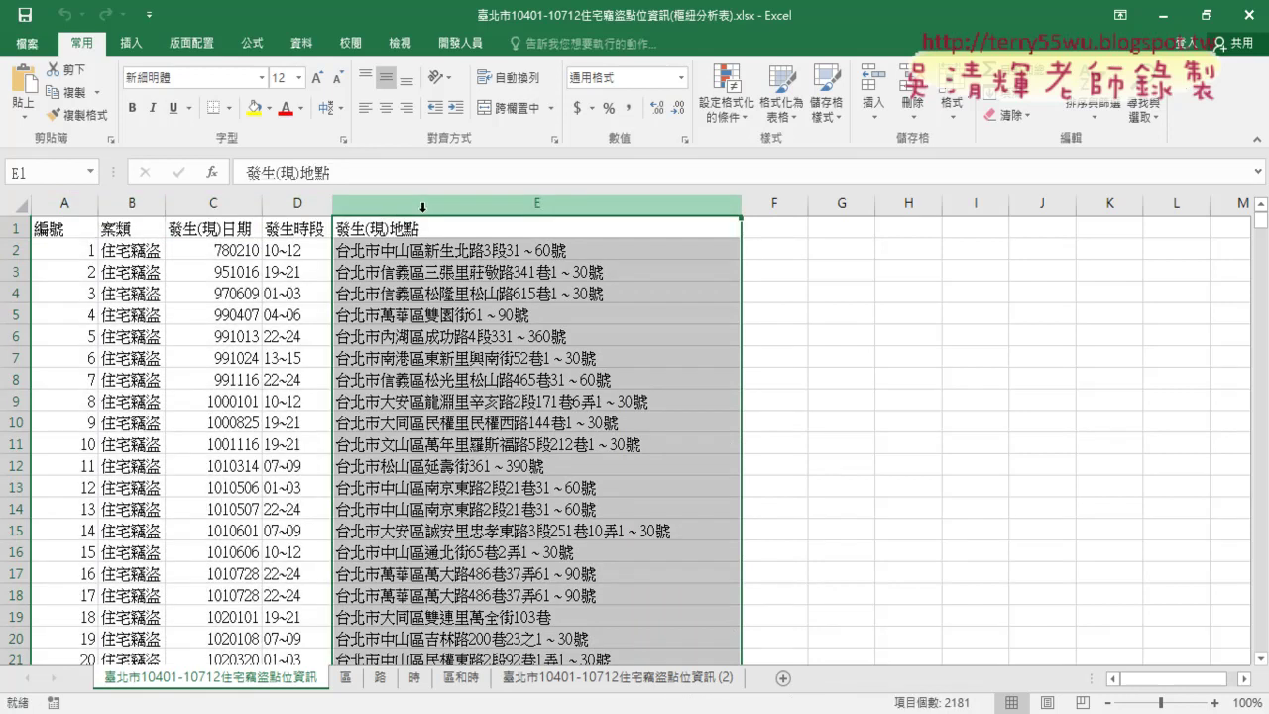
left_click(407, 317)
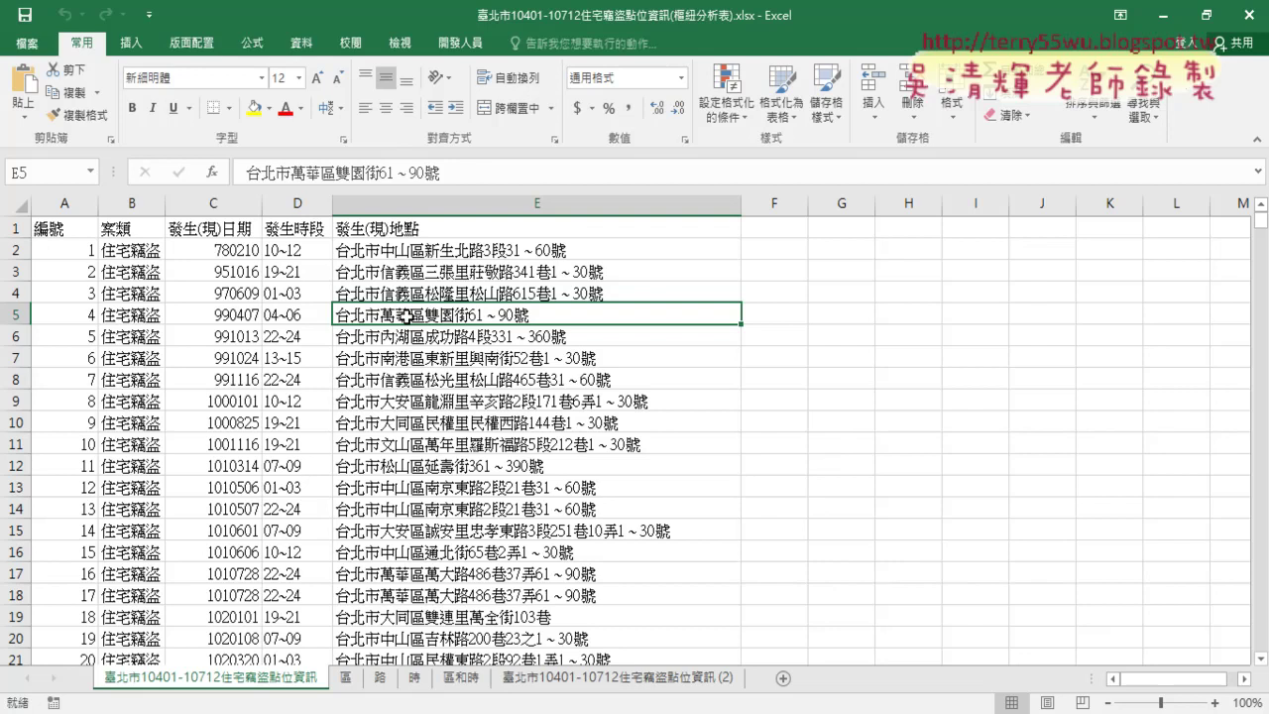
left_click(377, 224)
key("ctrl+shift+Down")
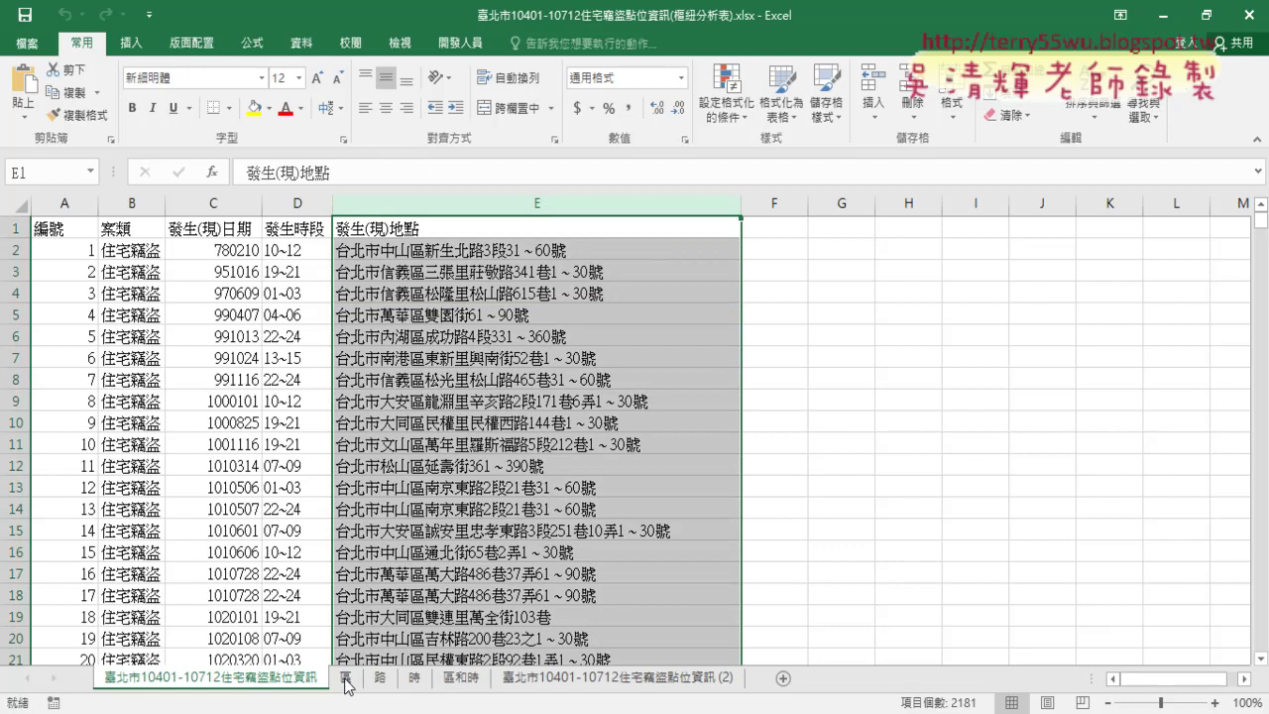
left_click(346, 680)
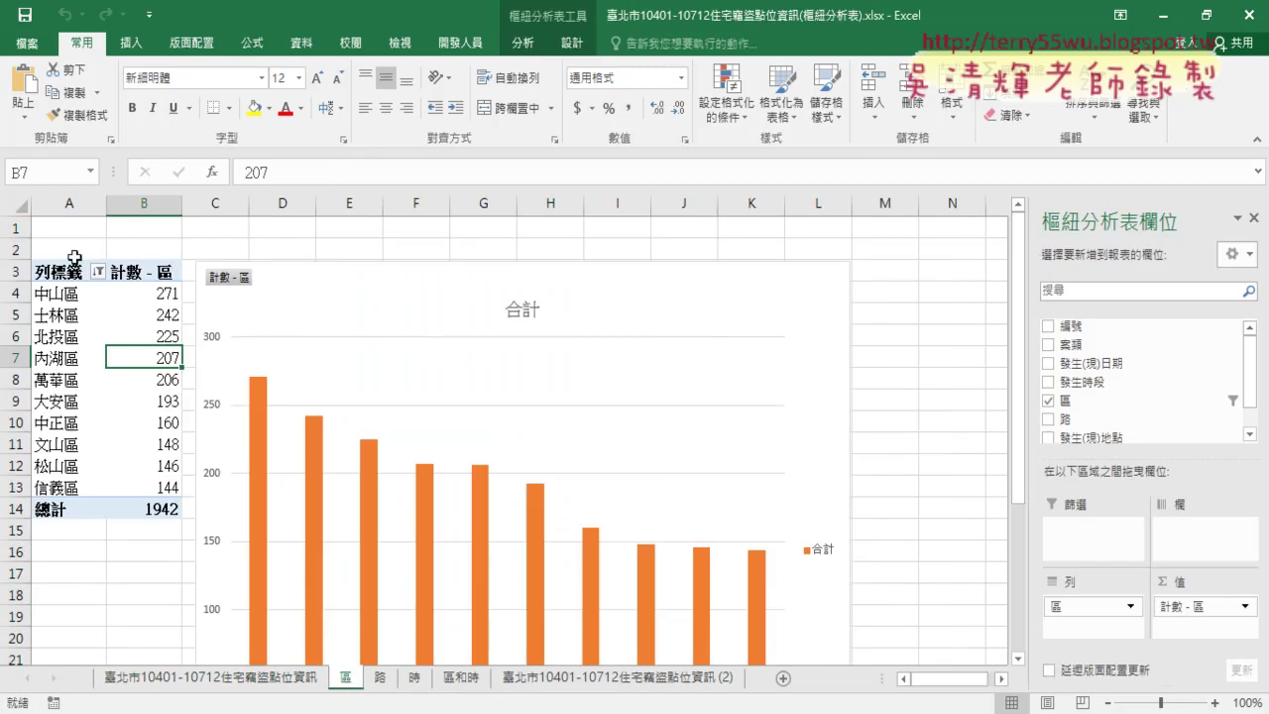
- Scroll the 區 pivot chart, glance at the (2) sheet, and return to the raw data sheet
scroll(397, 465, "down", 1)
scroll(397, 464, "down", 2)
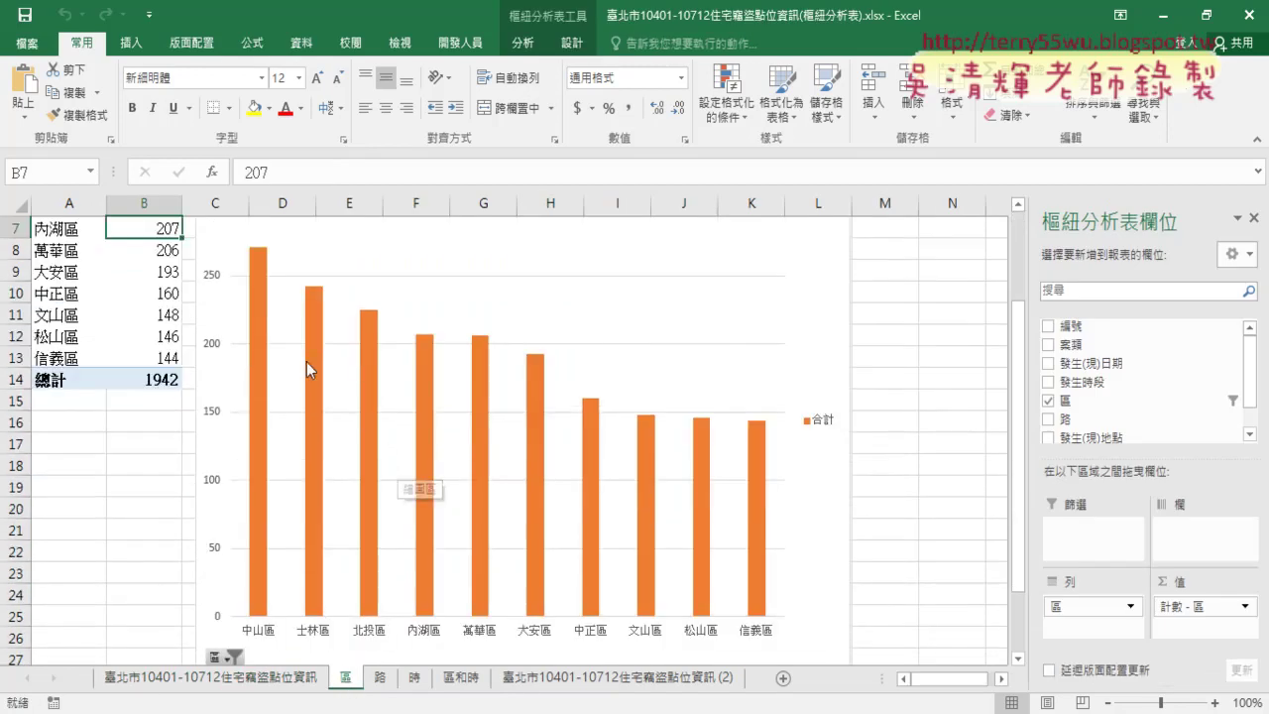
mouse_move(300, 402)
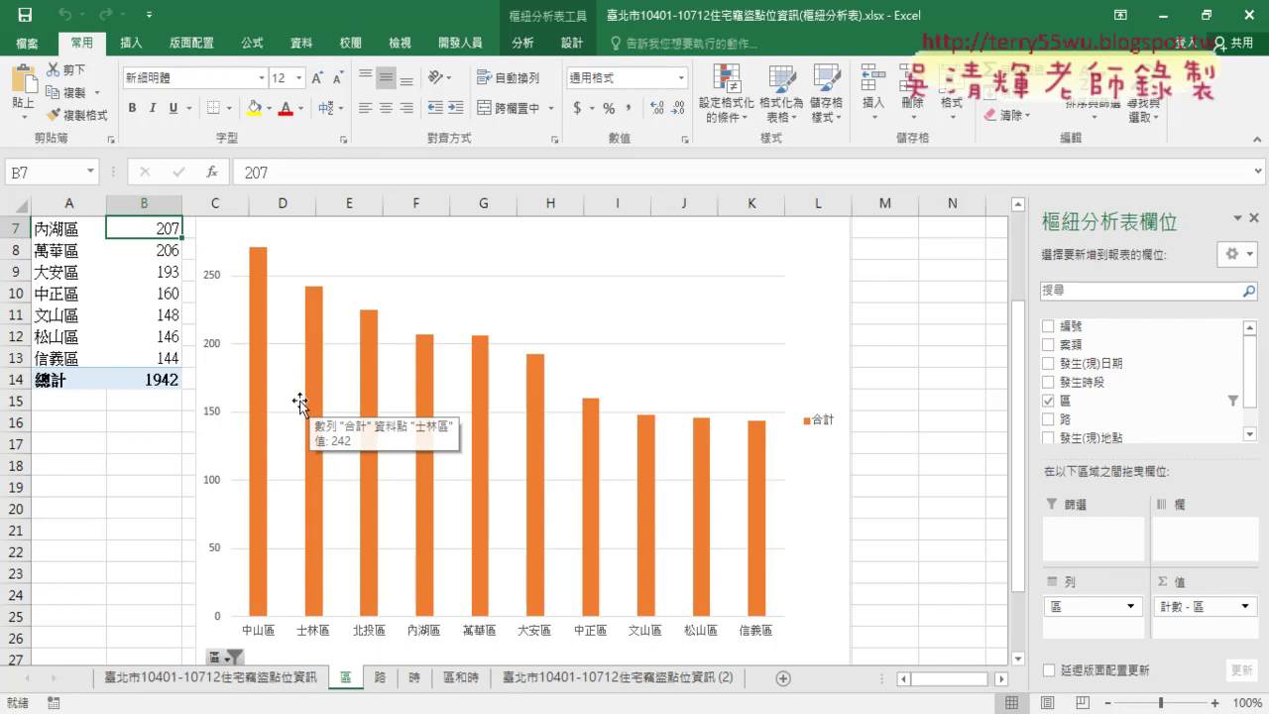
scroll(199, 377, "up", 2)
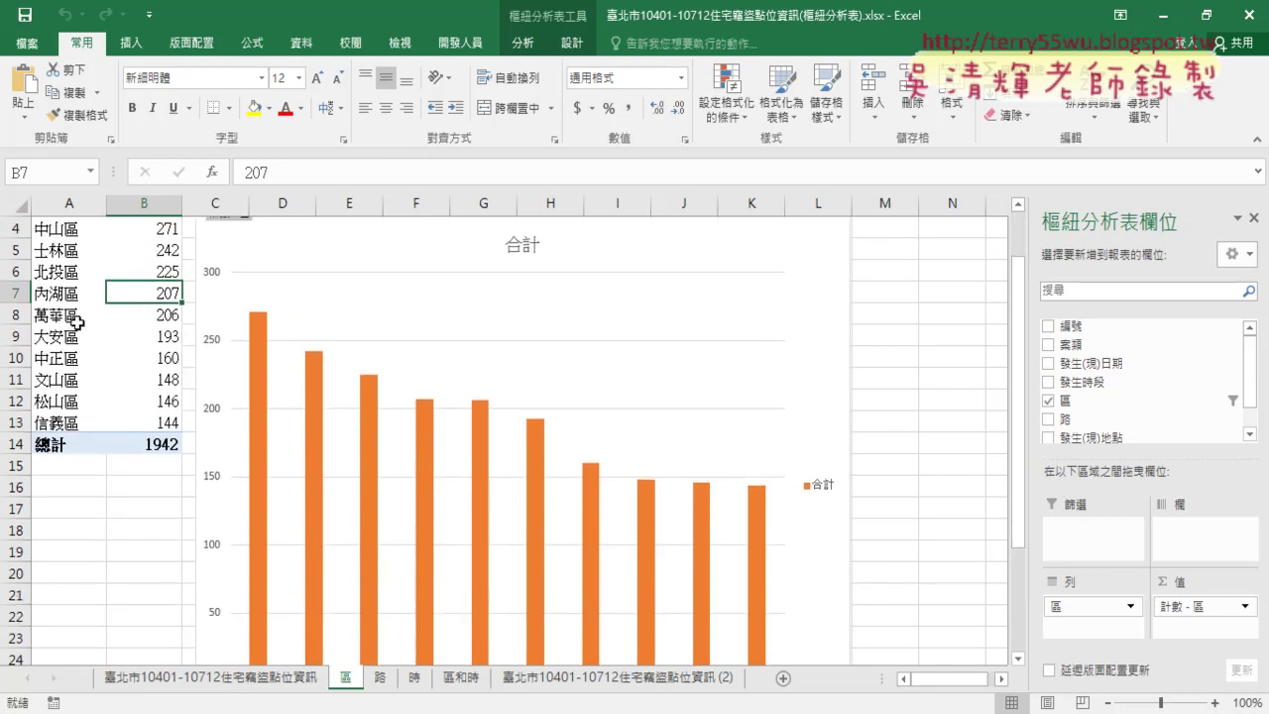
scroll(77, 324, "up", 1)
left_click_drag(69, 293, 159, 293)
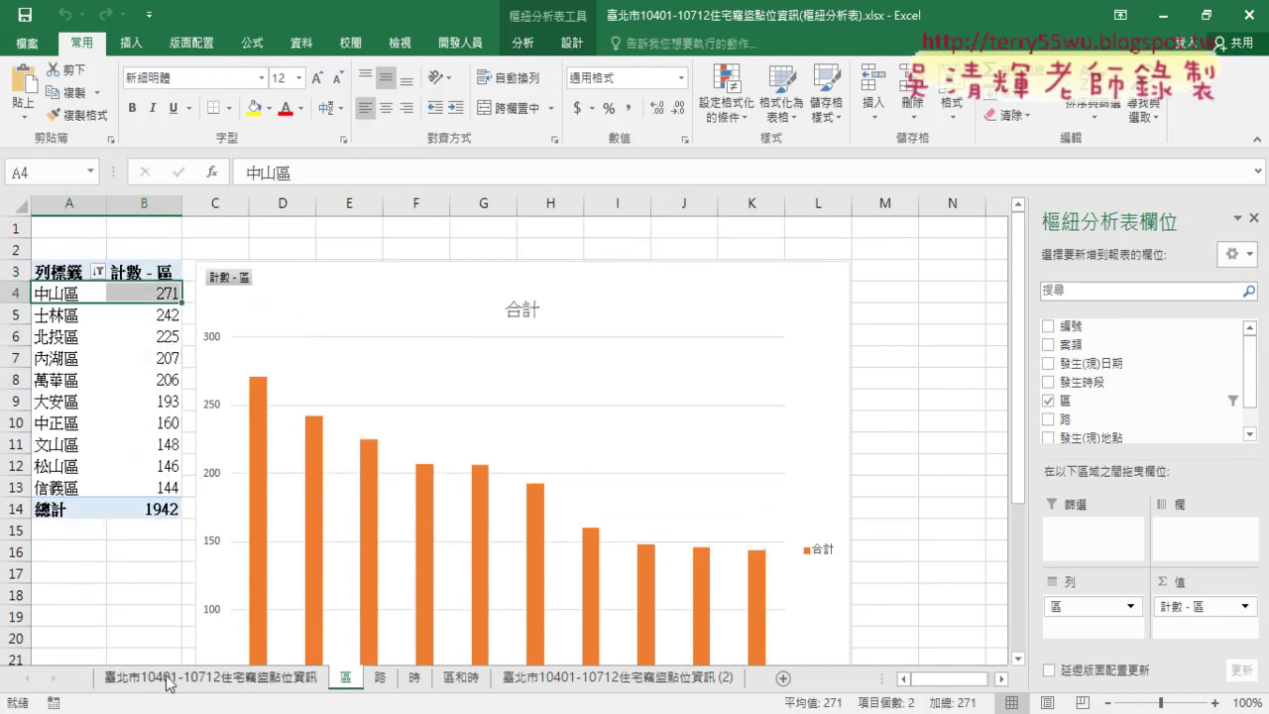
left_click(166, 678)
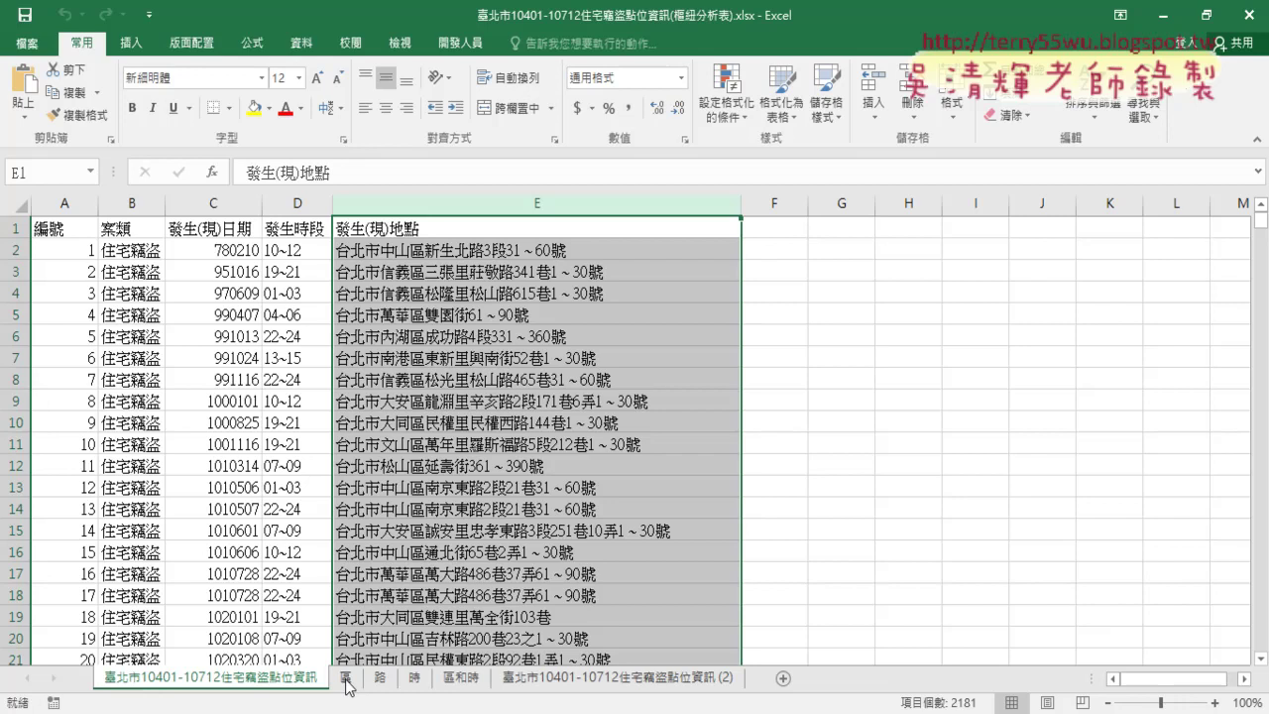
left_click(673, 679)
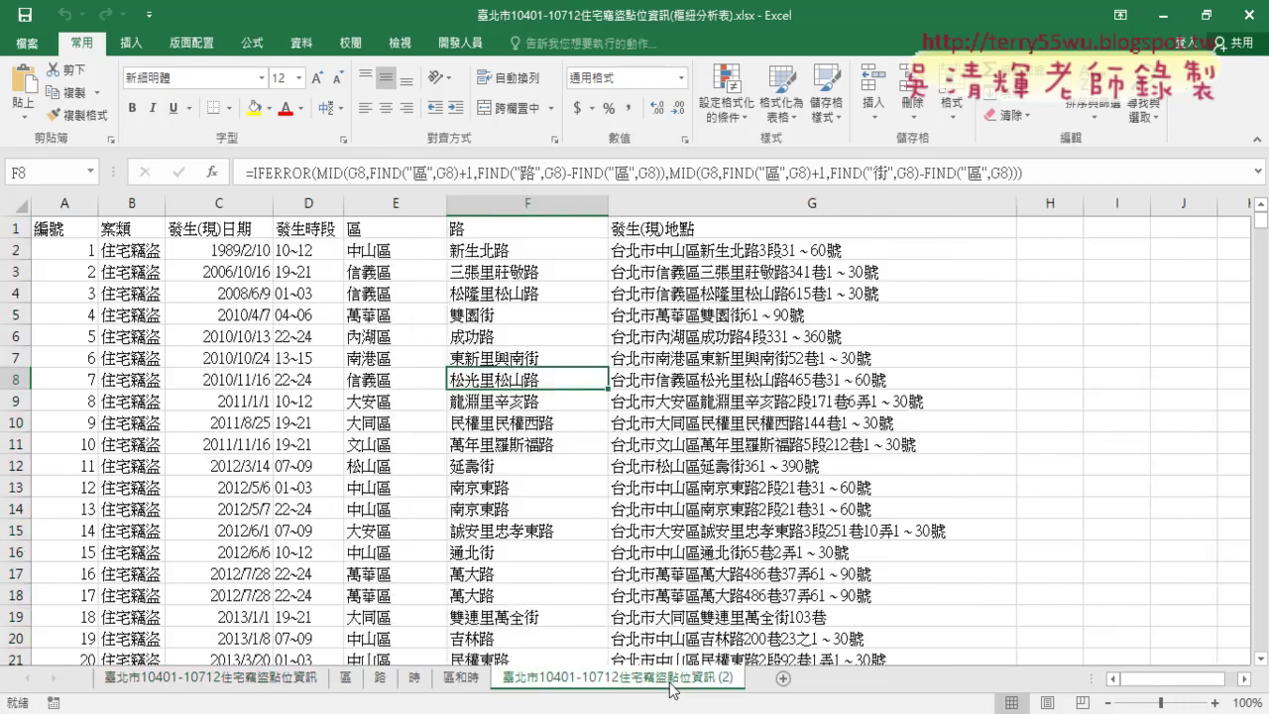
left_click(248, 682)
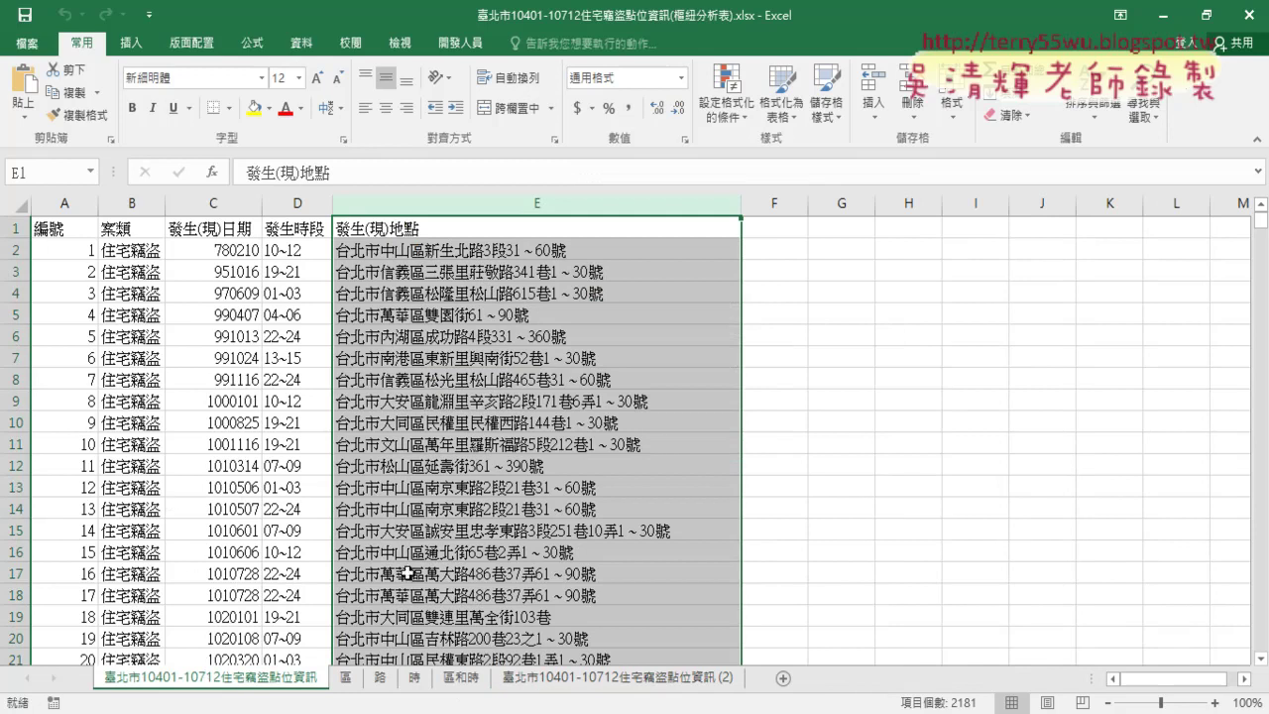
- Move the (2) copy sheet after the original and show E2's =MID(G2,4,3) district formula
left_click(654, 684)
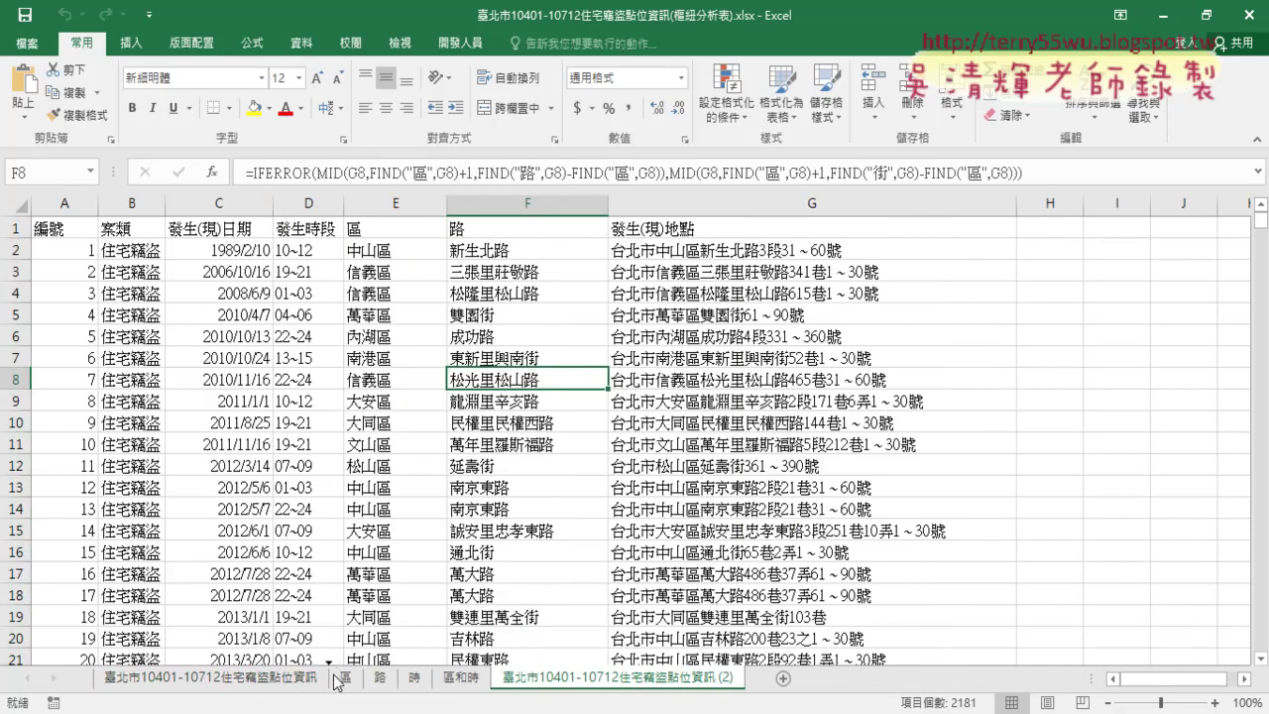
left_click_drag(493, 679, 334, 682)
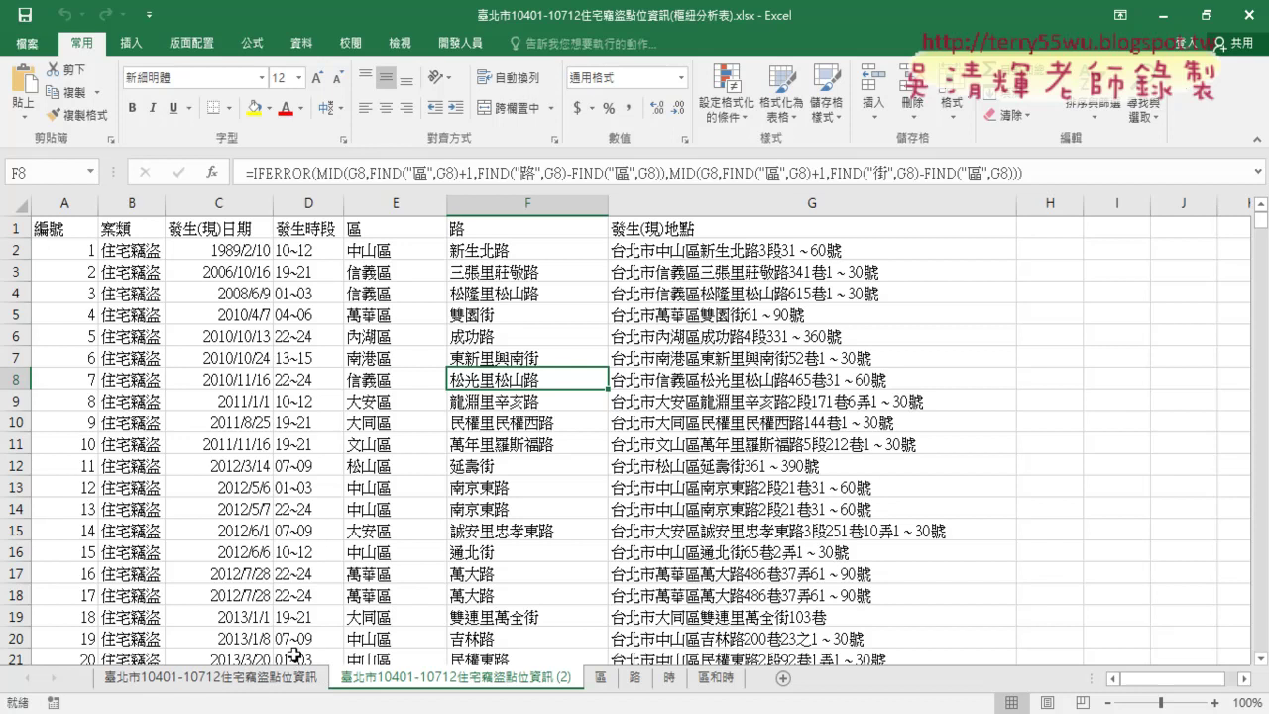
left_click(390, 206)
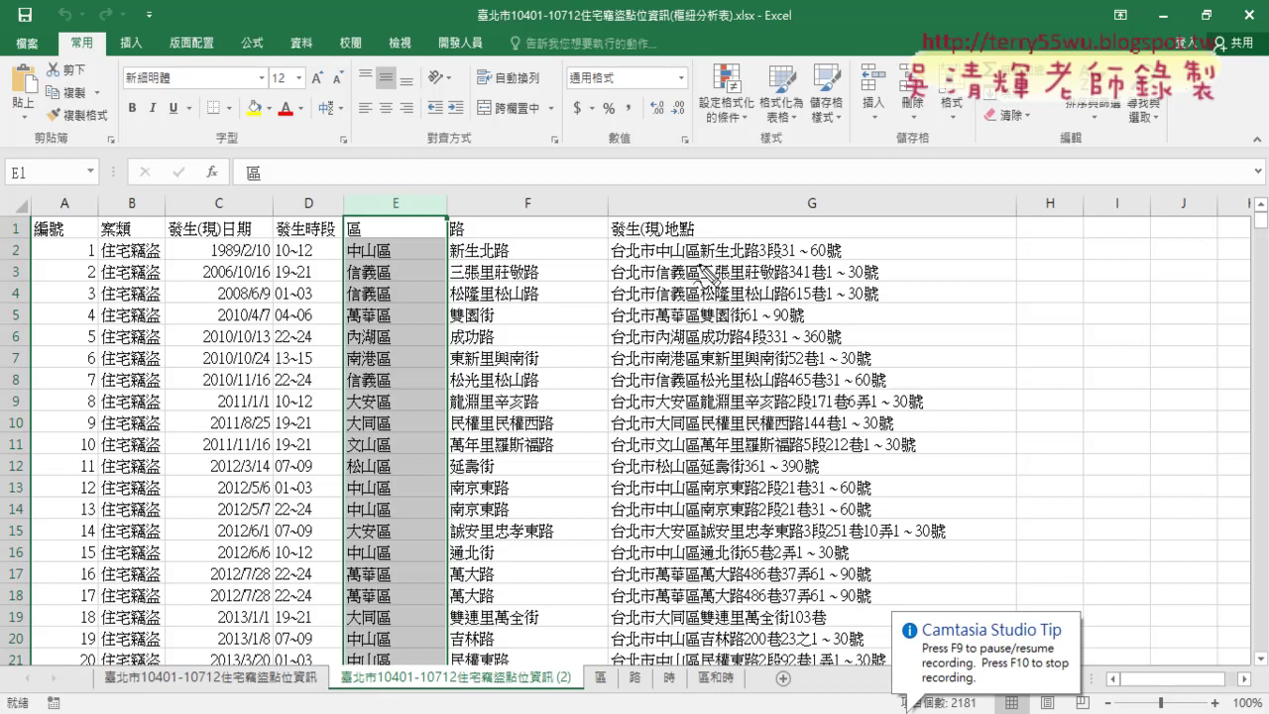
mouse_move(684, 236)
left_mouse_down()
mouse_move(700, 256)
mouse_move(448, 234)
mouse_move(387, 261)
left_mouse_up()
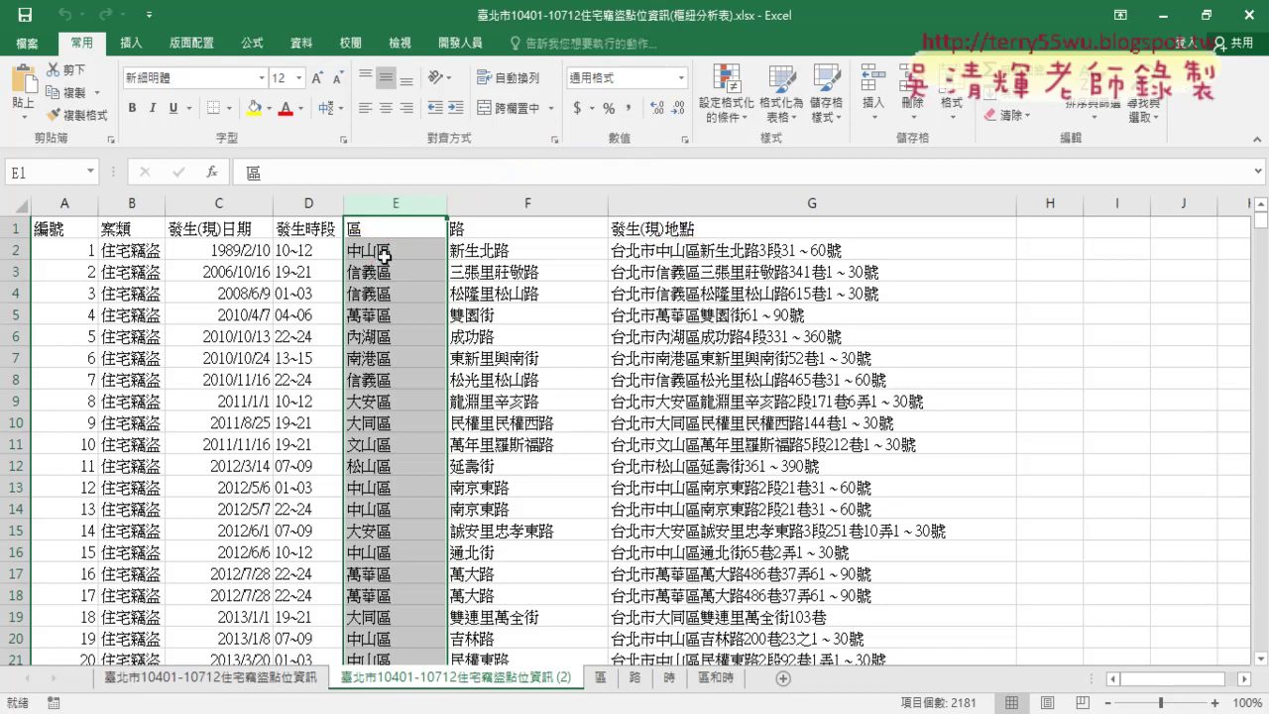
left_click(384, 255)
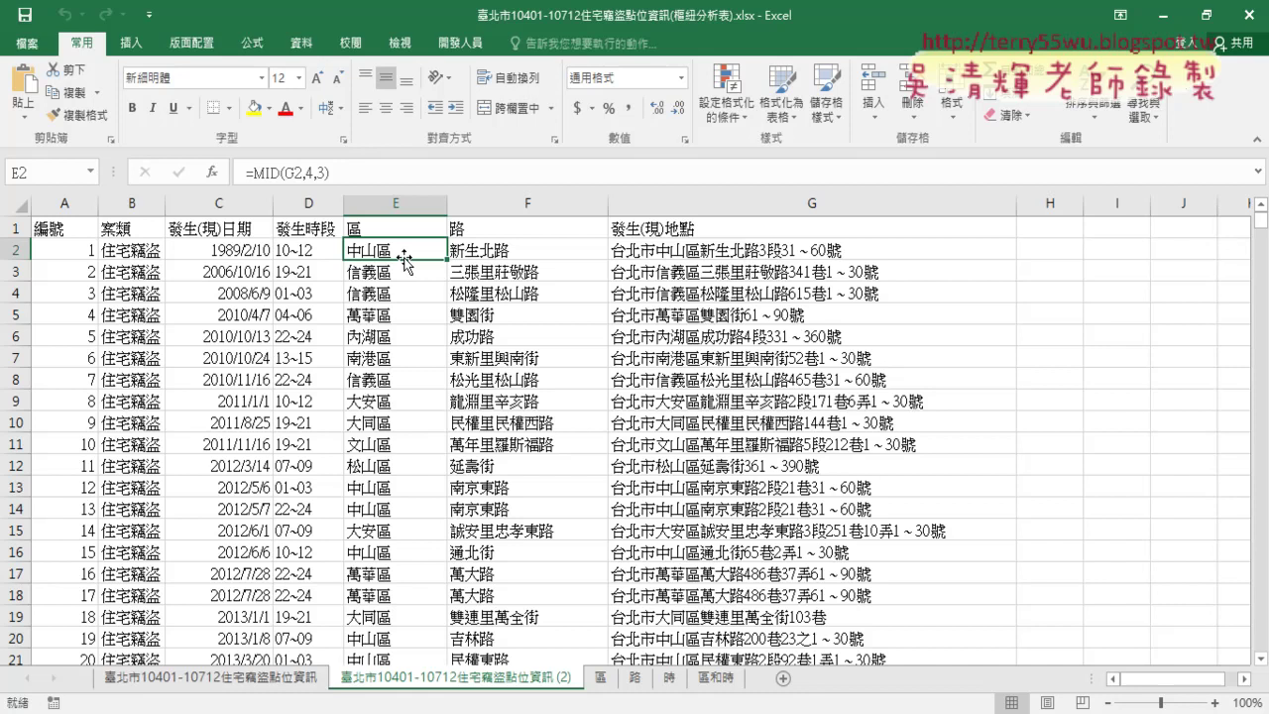
- Select the address column and inspect F2's FIND parts for the road's start and length
left_click(749, 228)
key("ctrl+shift+Down")
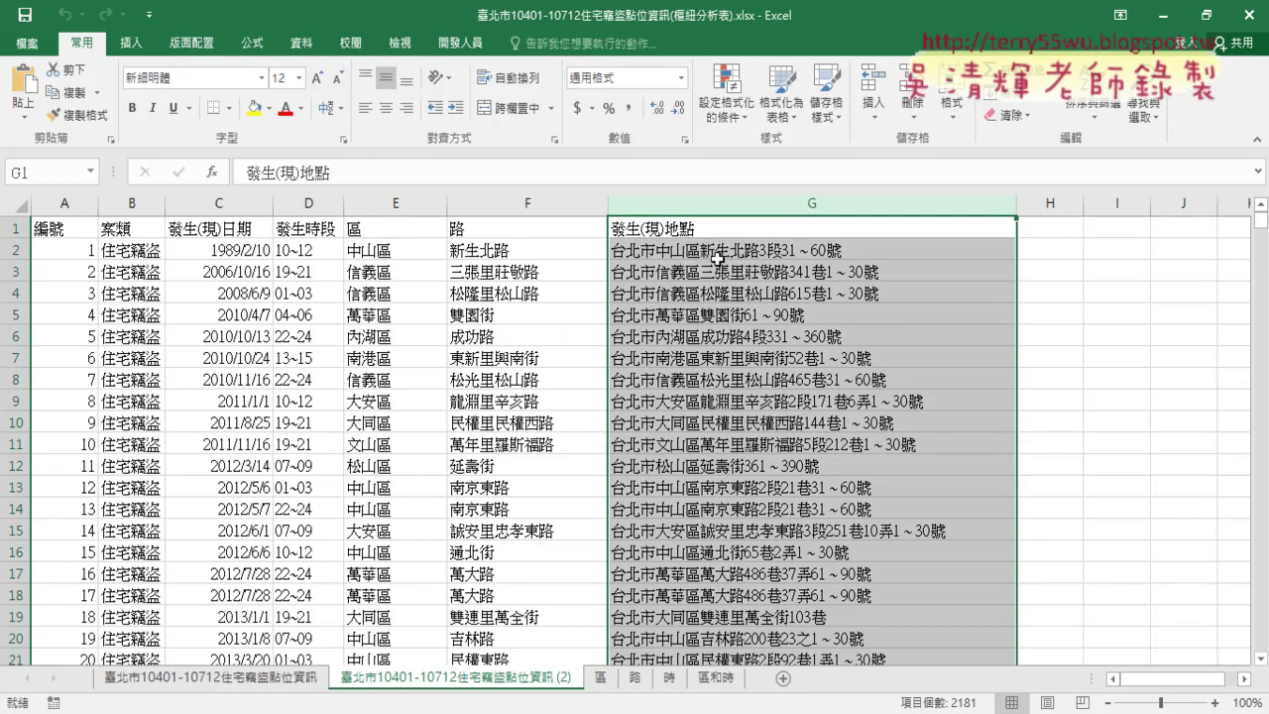
left_click(539, 253)
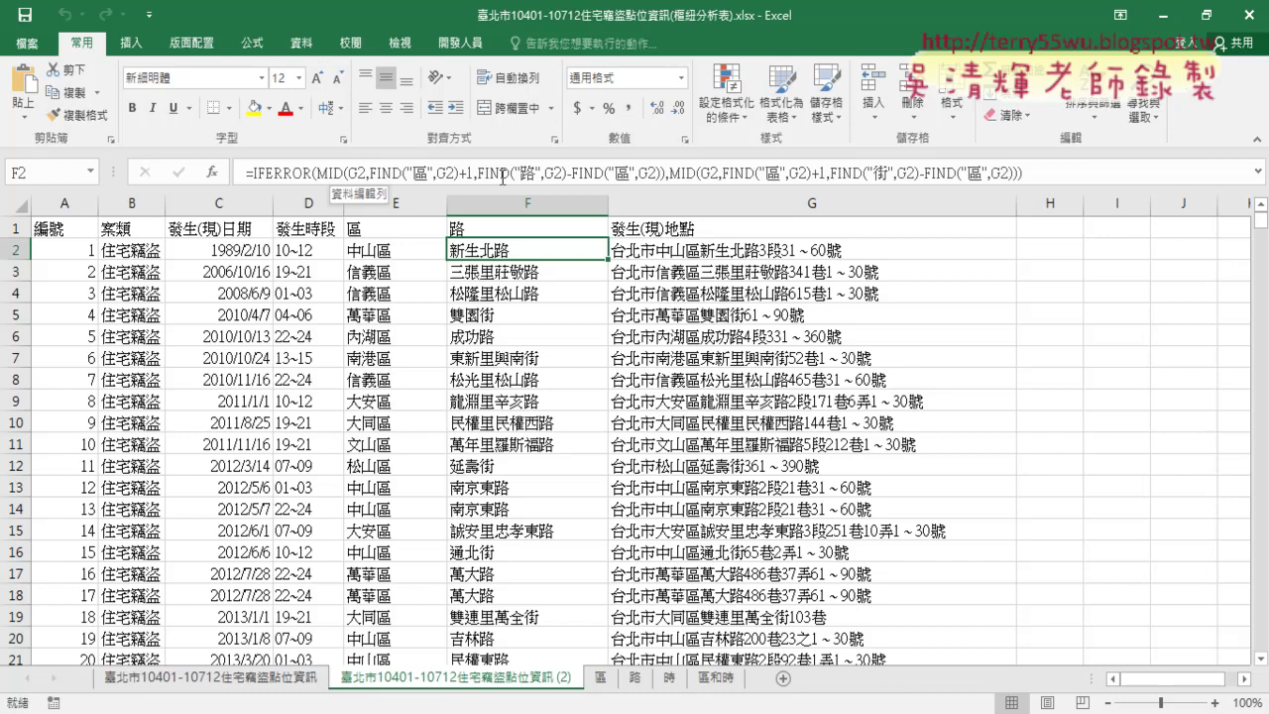
left_click(391, 173)
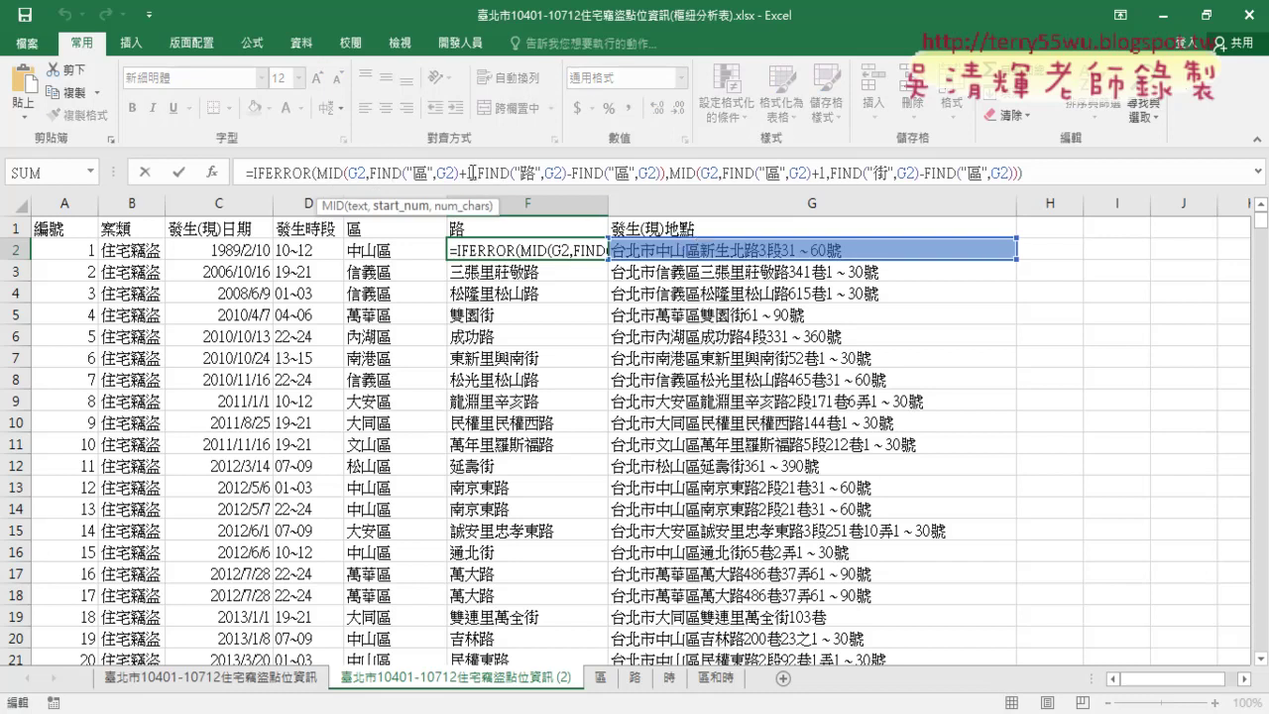
left_click_drag(472, 172, 370, 170)
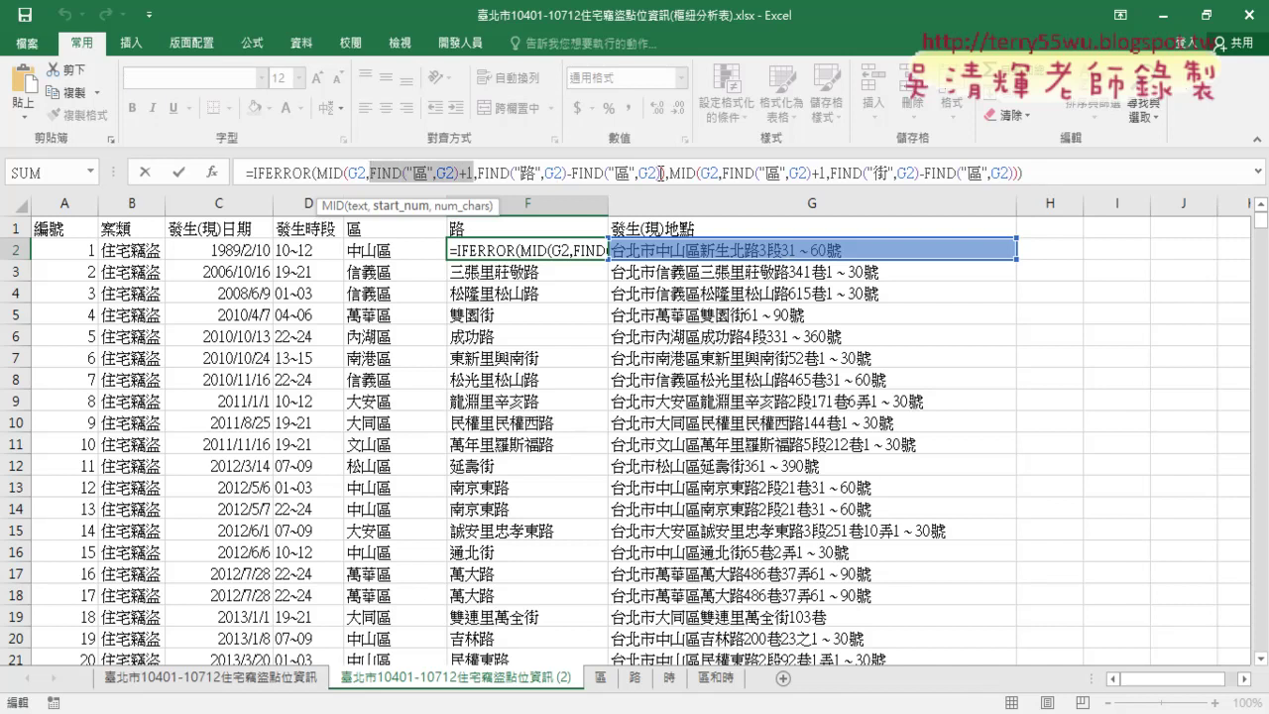
left_click_drag(660, 172, 567, 173)
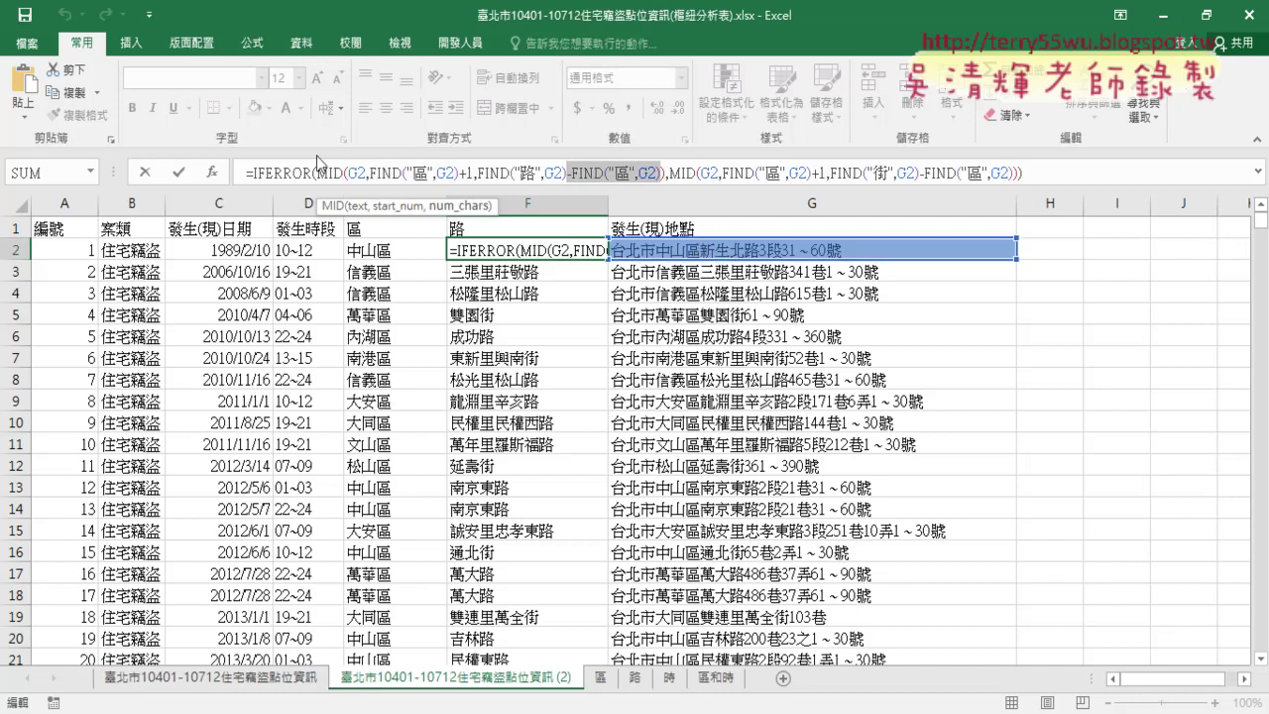
- Leave F2 unchanged, select the 區 and 路 columns, and return to the 區 pivot sheet
left_click(179, 172)
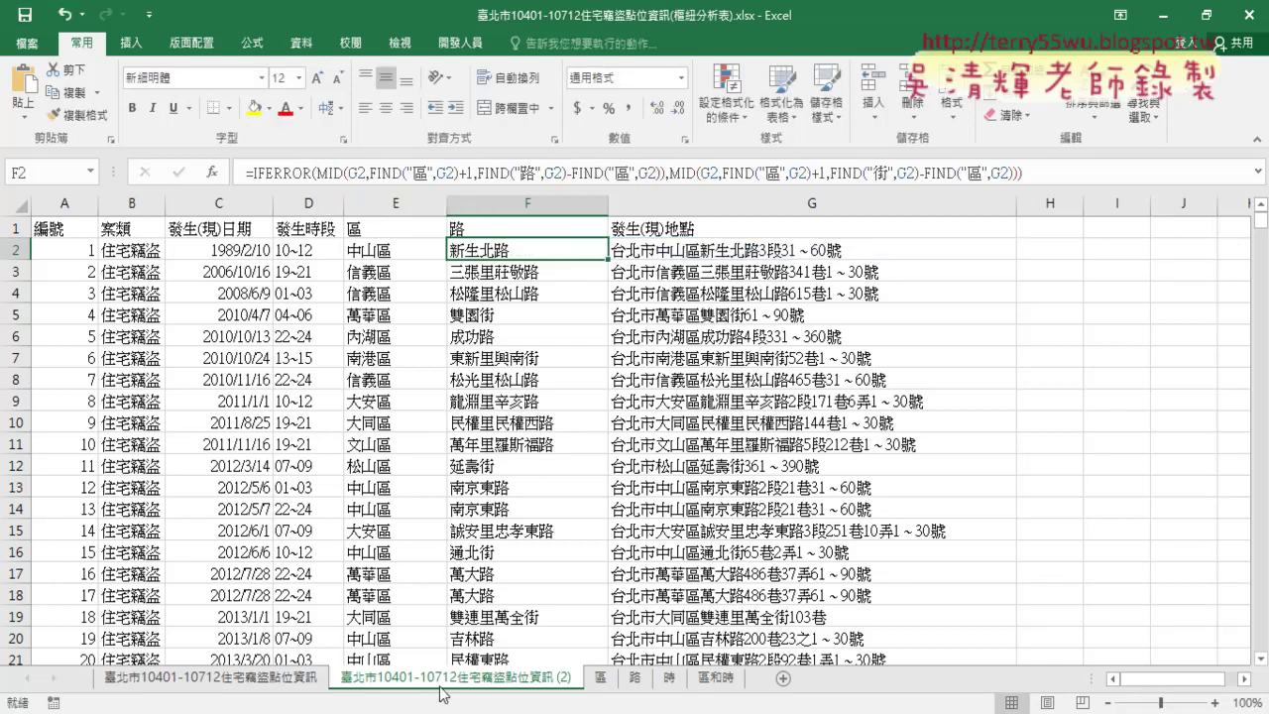
left_click_drag(406, 203, 505, 199)
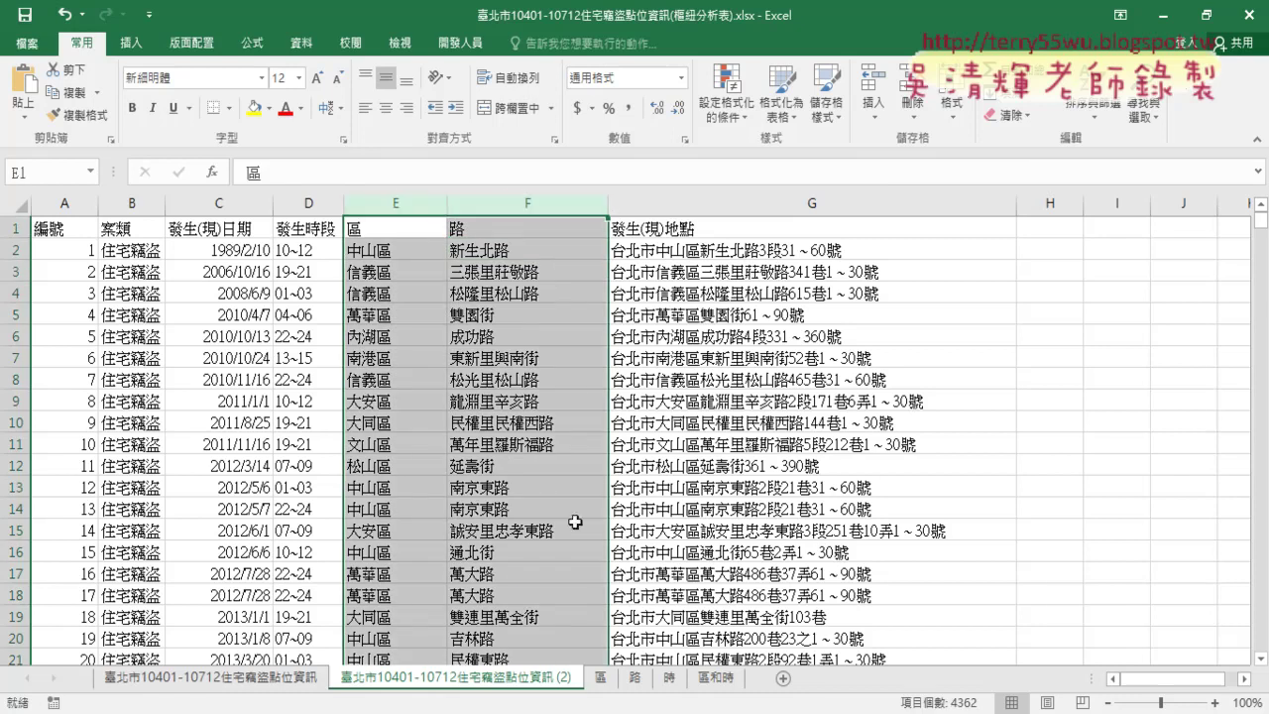
left_click(601, 678)
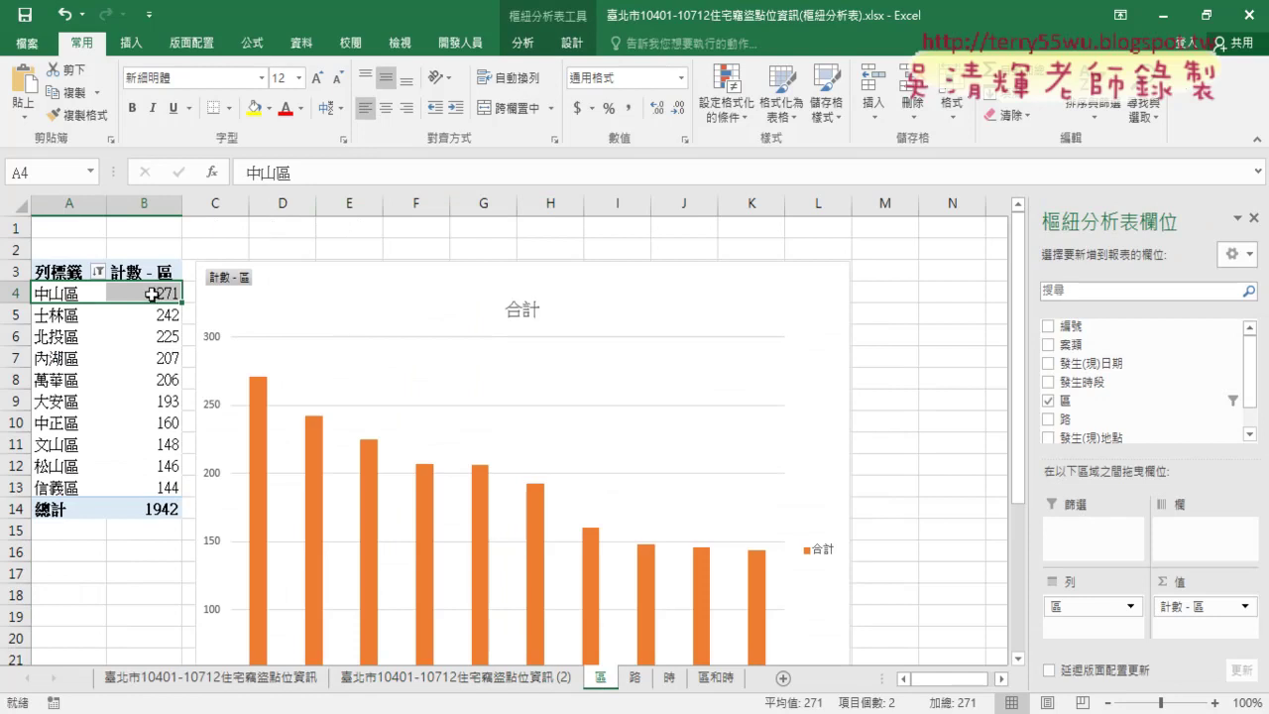
left_click(151, 294)
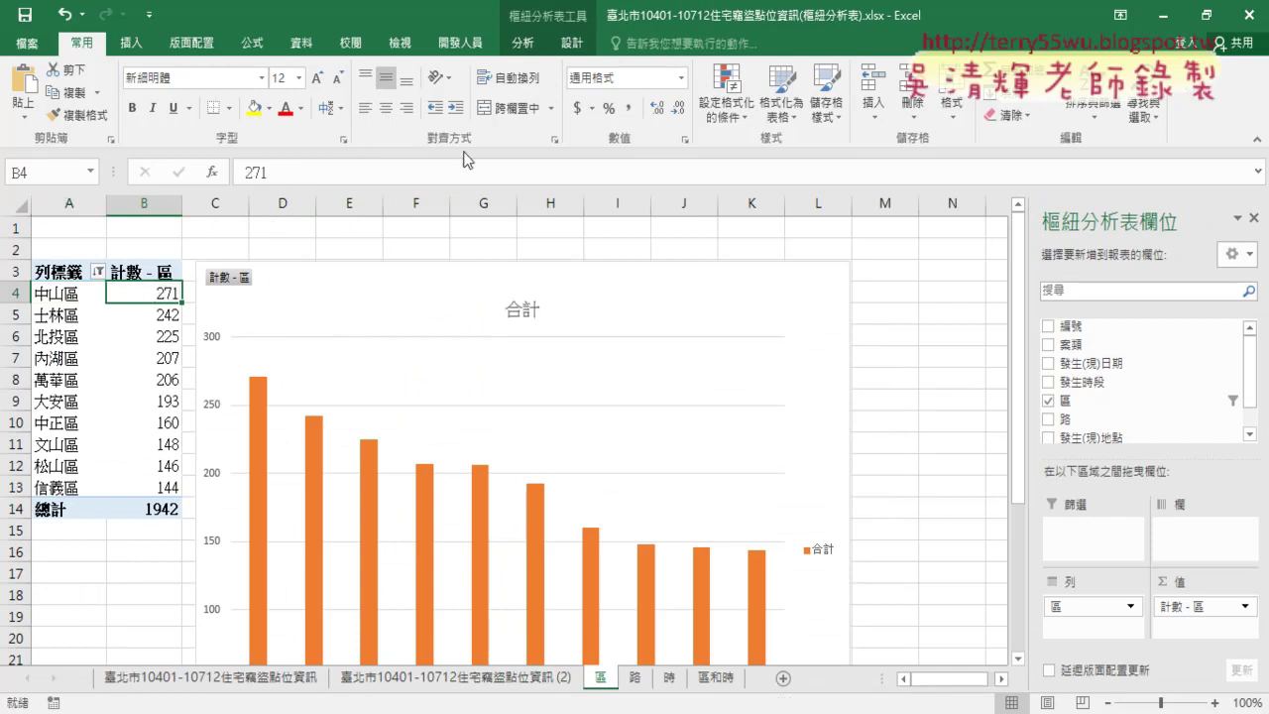
left_click(301, 43)
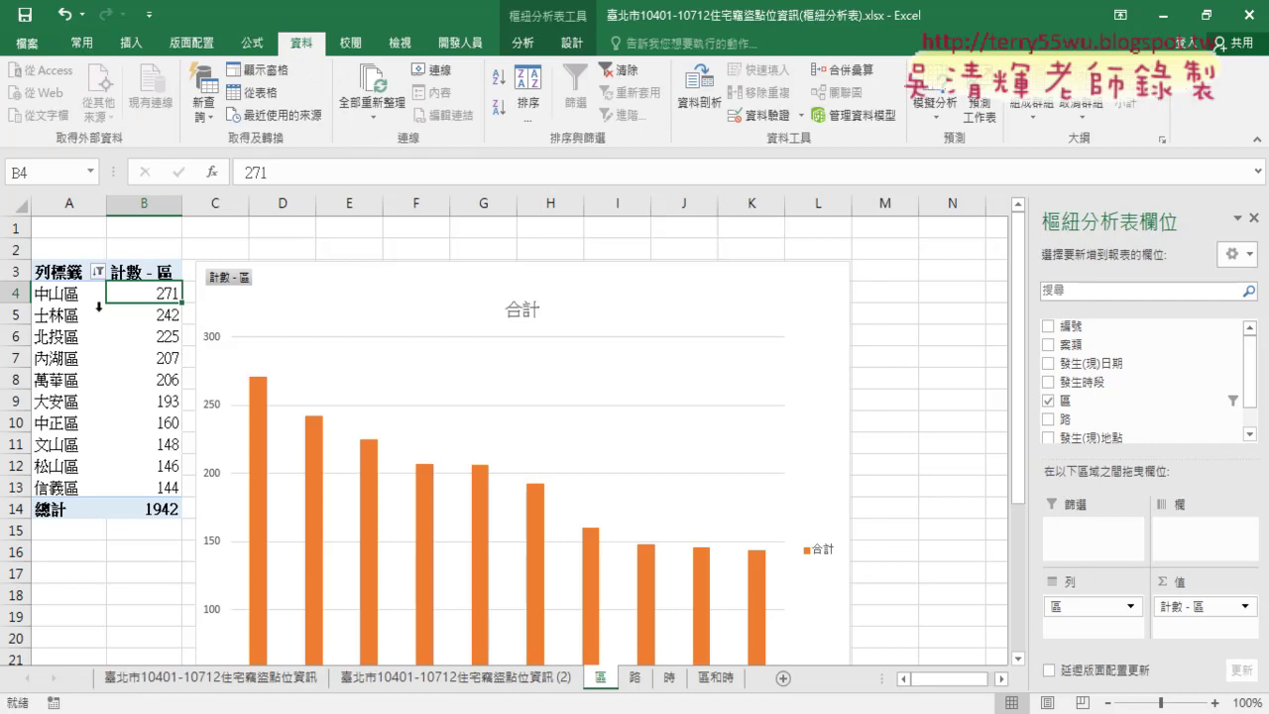
left_click(50, 295)
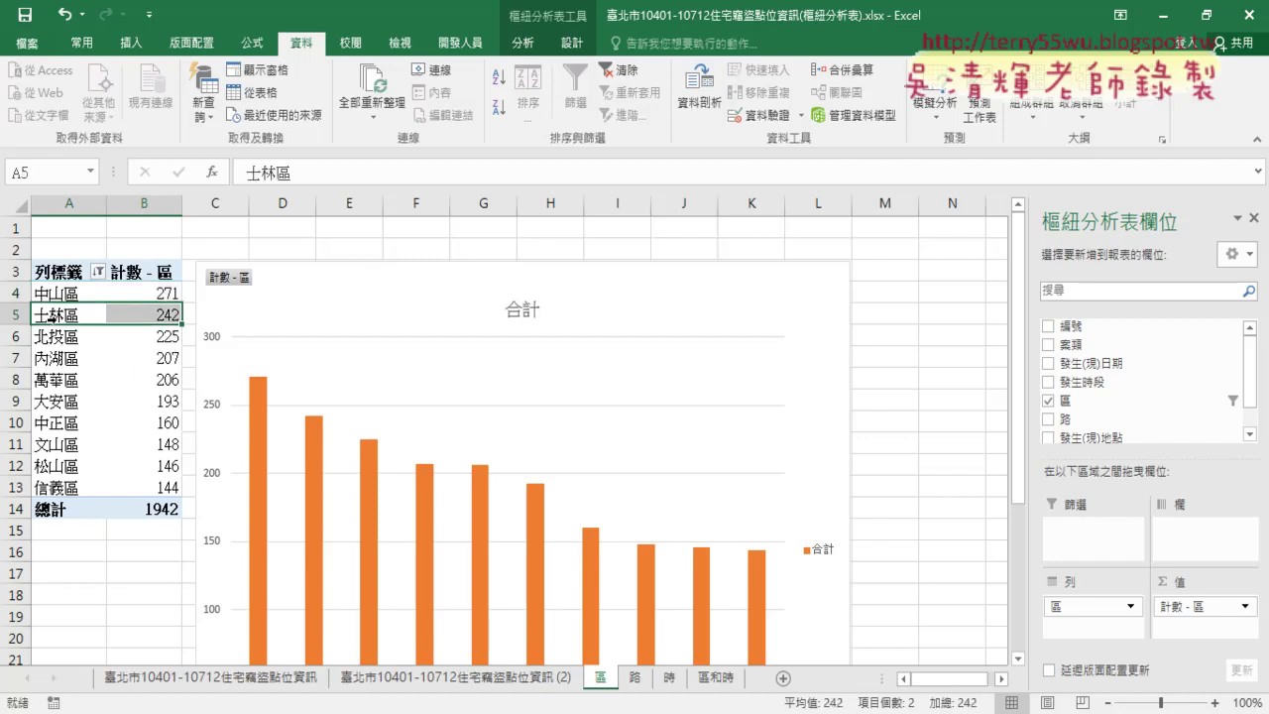
left_click_drag(49, 316, 49, 294)
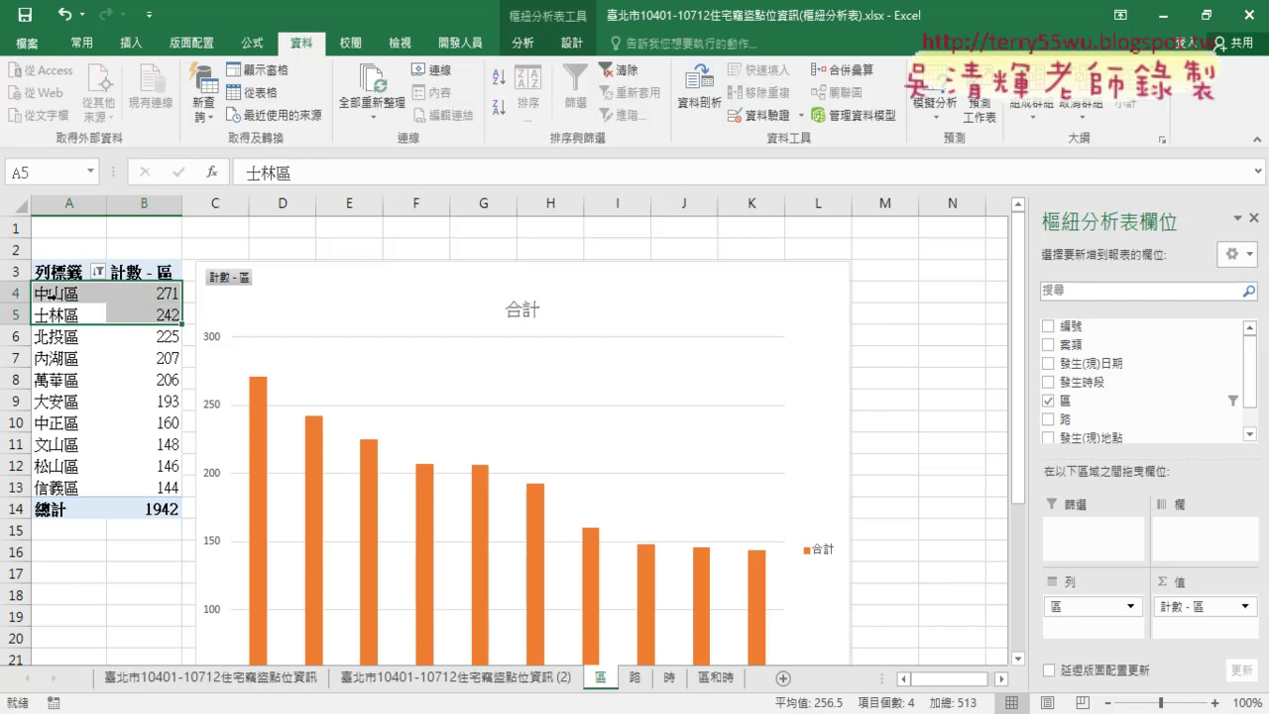
left_click_drag(61, 337, 127, 315)
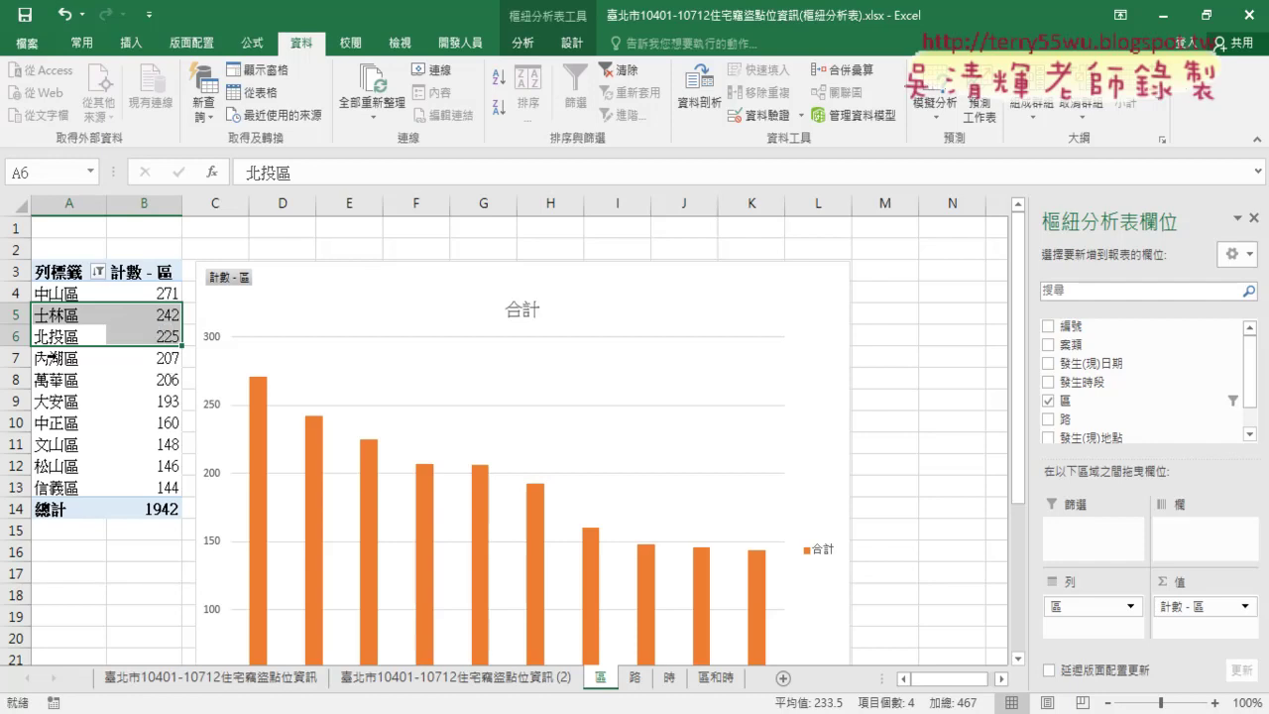
left_click(48, 359)
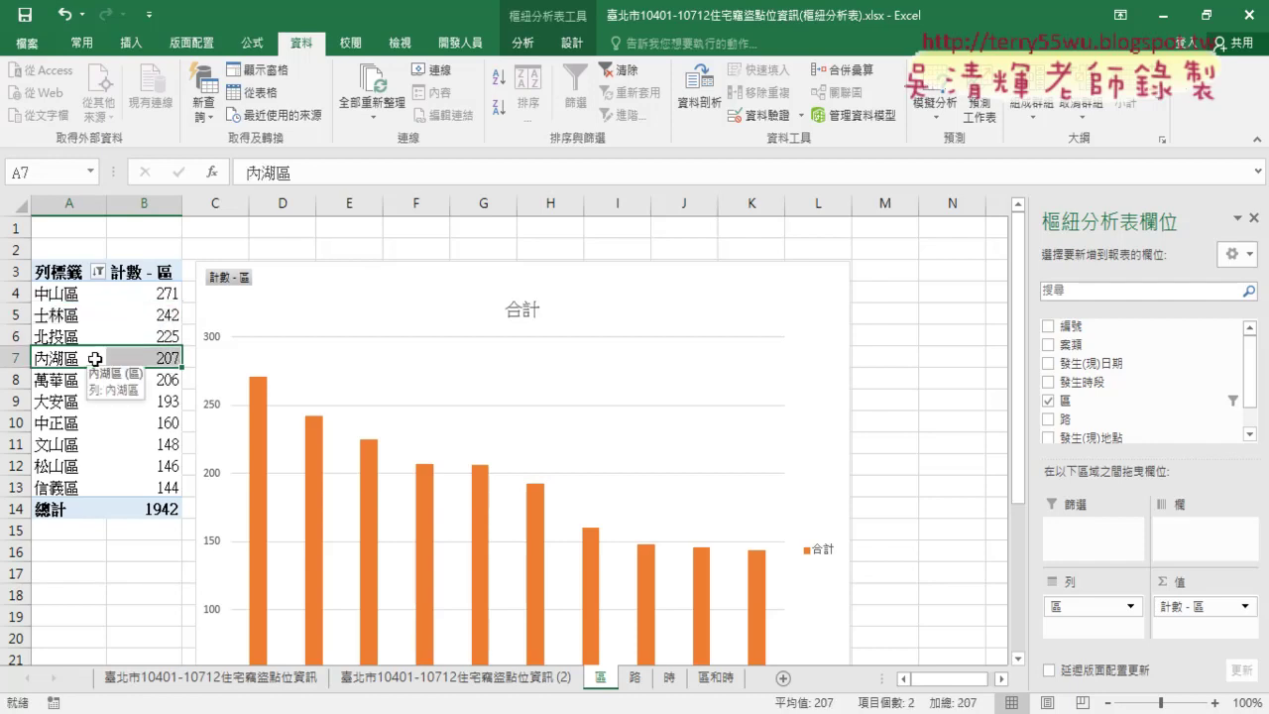
left_click_drag(77, 380, 148, 377)
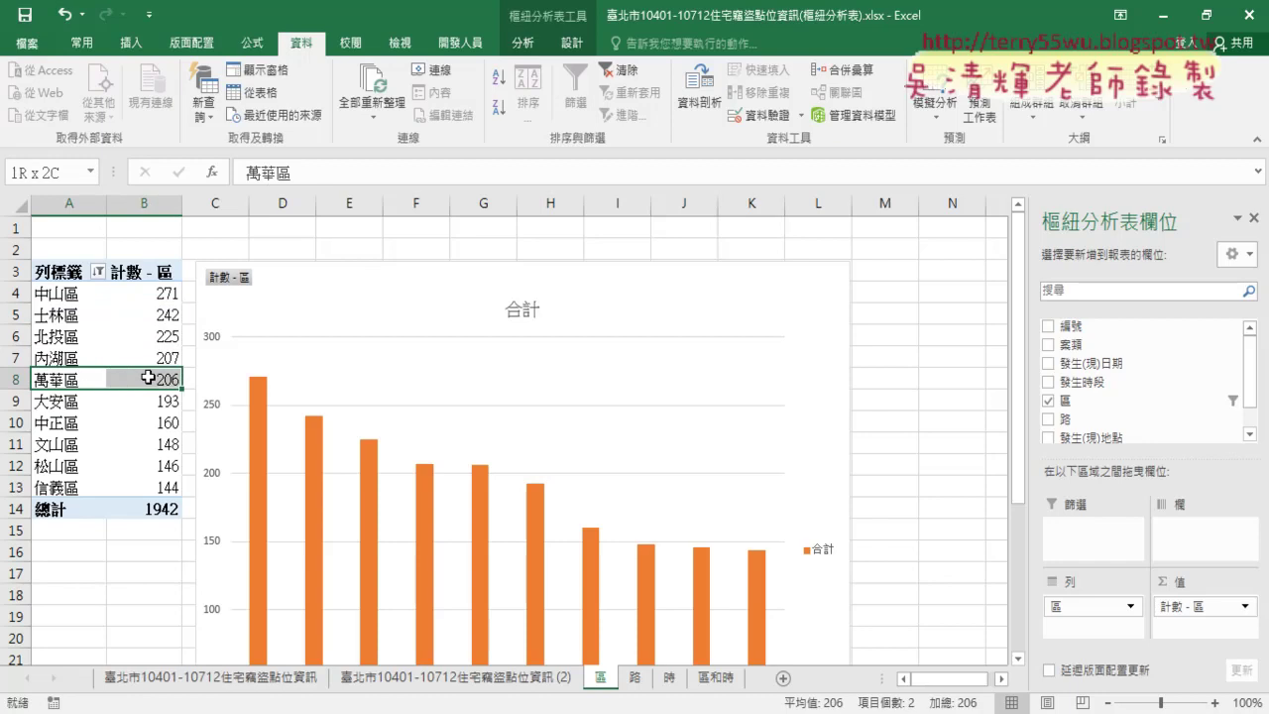
left_click_drag(144, 492, 72, 486)
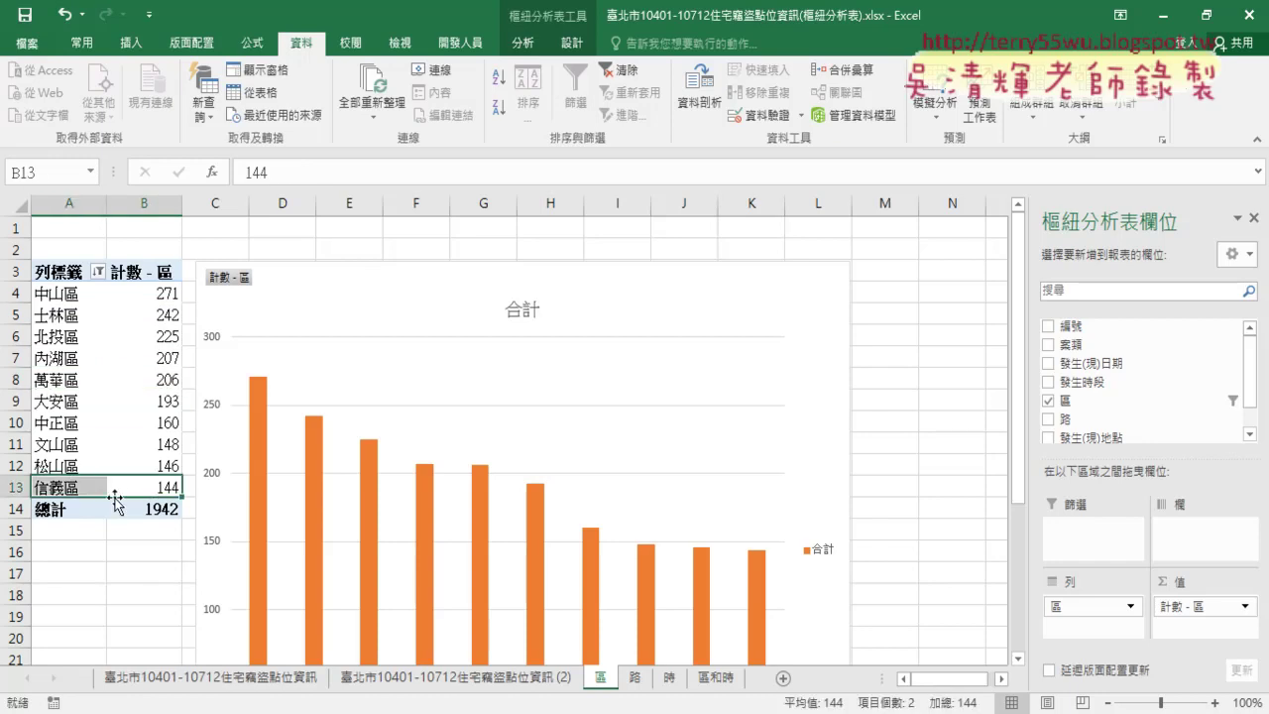
left_click_drag(63, 408, 124, 486)
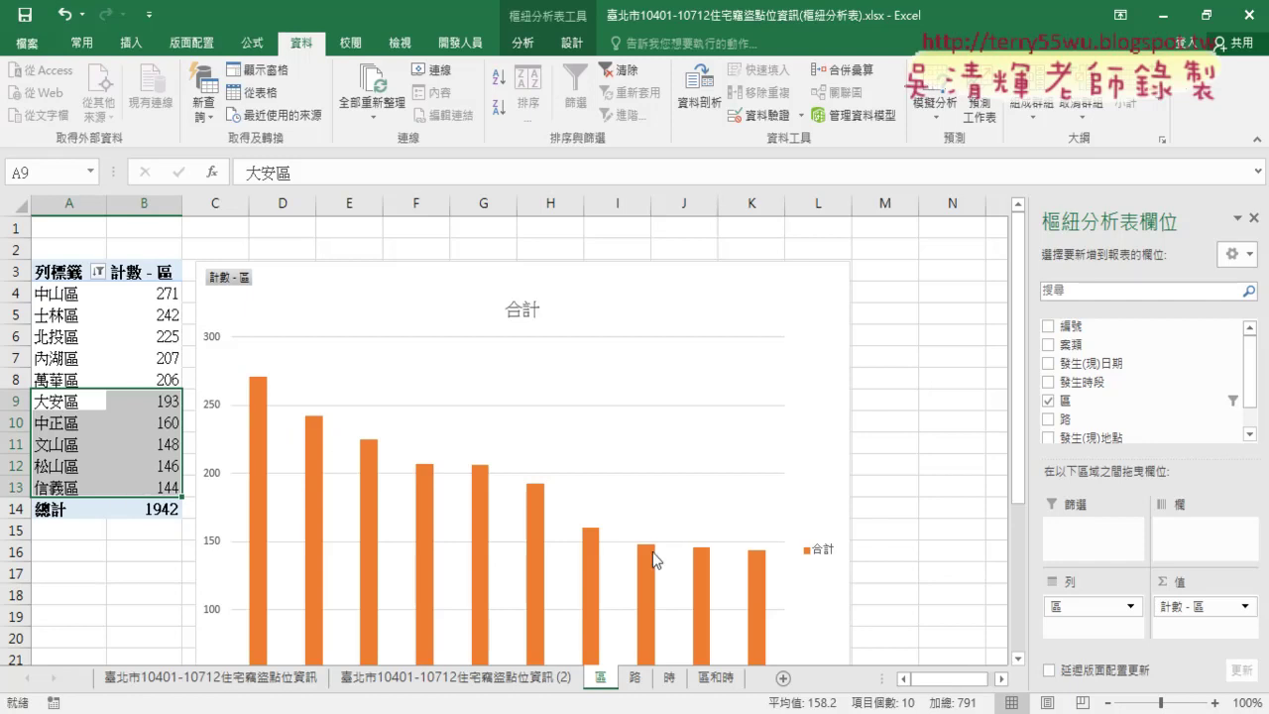
scroll(654, 560, "down", 1)
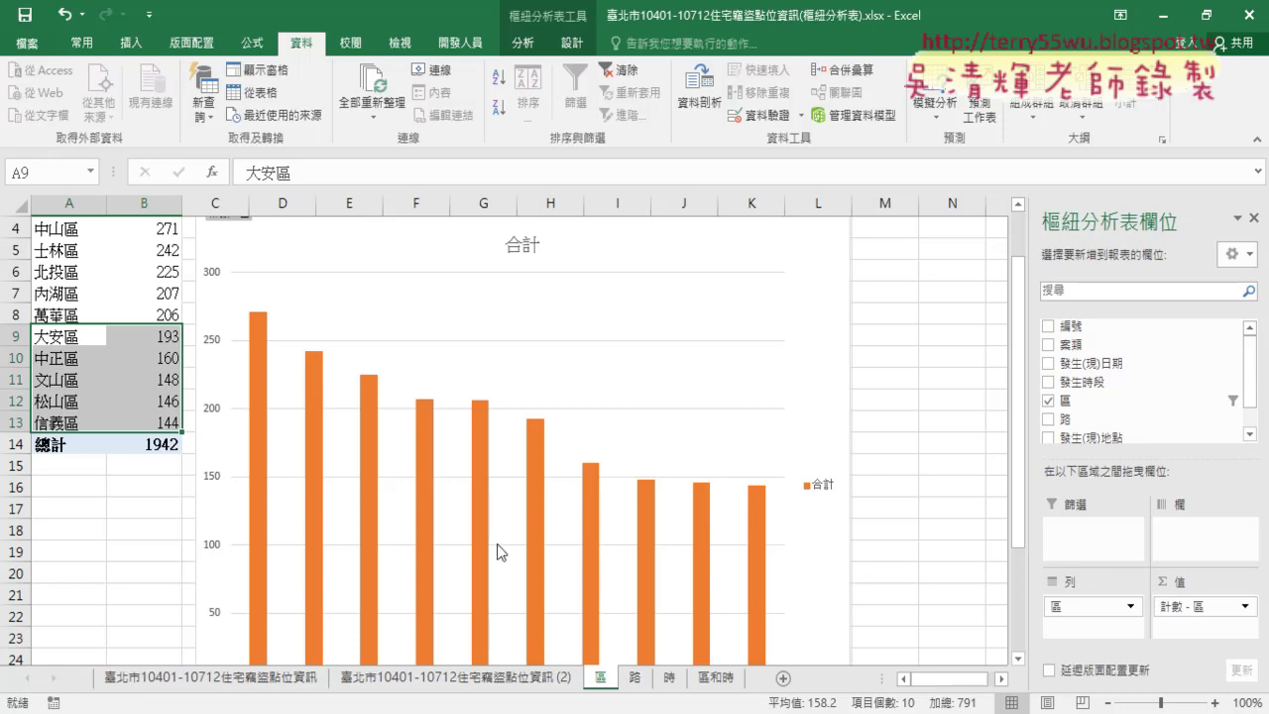
scroll(497, 551, "up", 1)
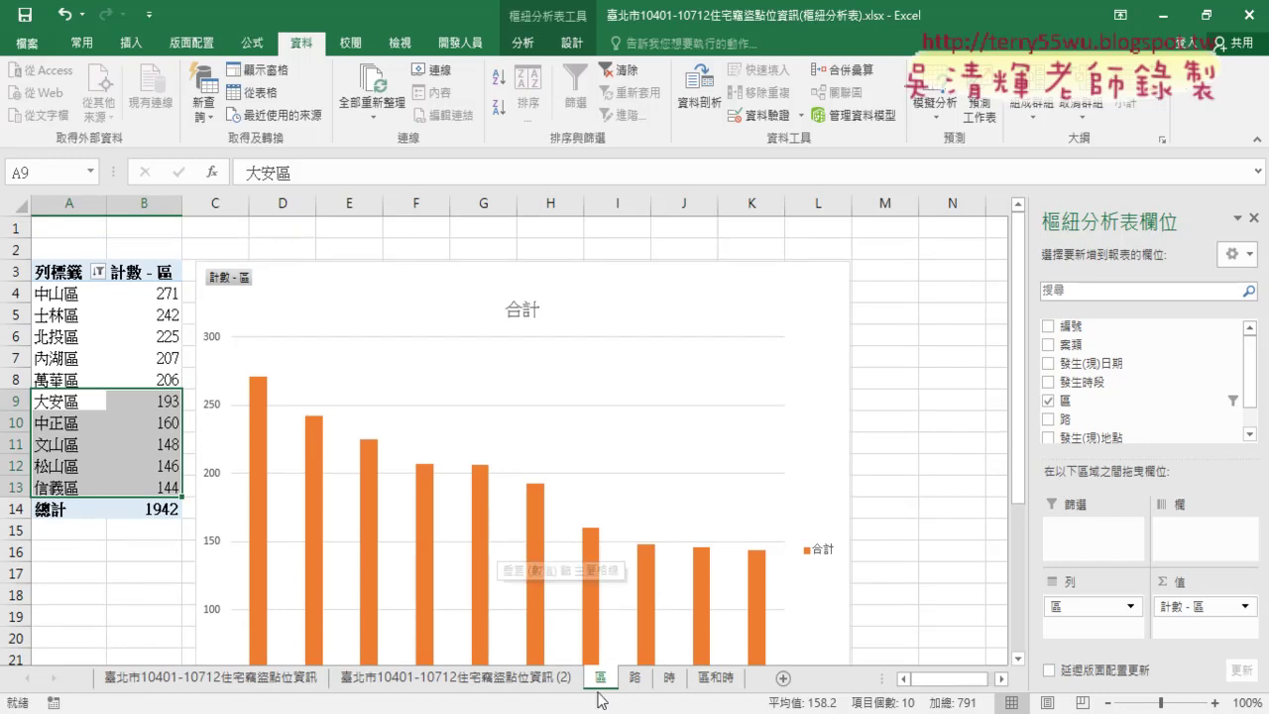
- On the 路 pivot, select top roads 南京東路, 林森北路, 民權東路 and 新生北路, then open 時
left_click(634, 677)
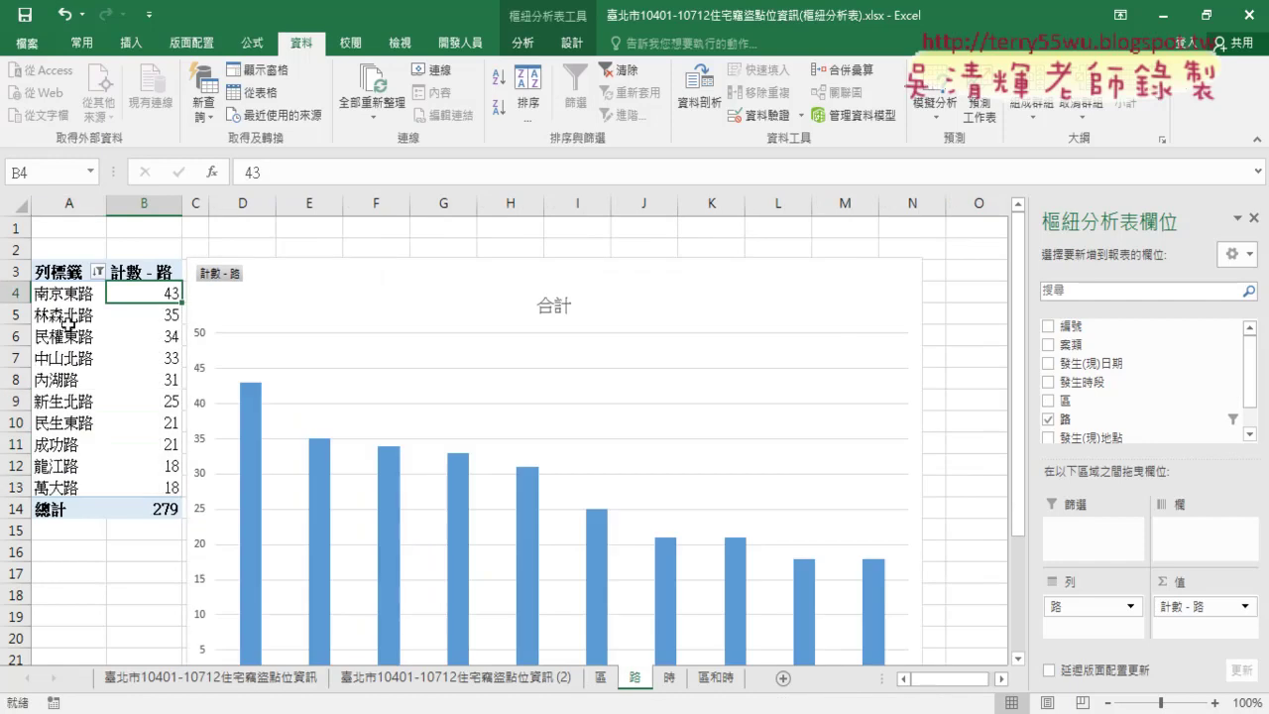
left_click_drag(68, 316, 154, 315)
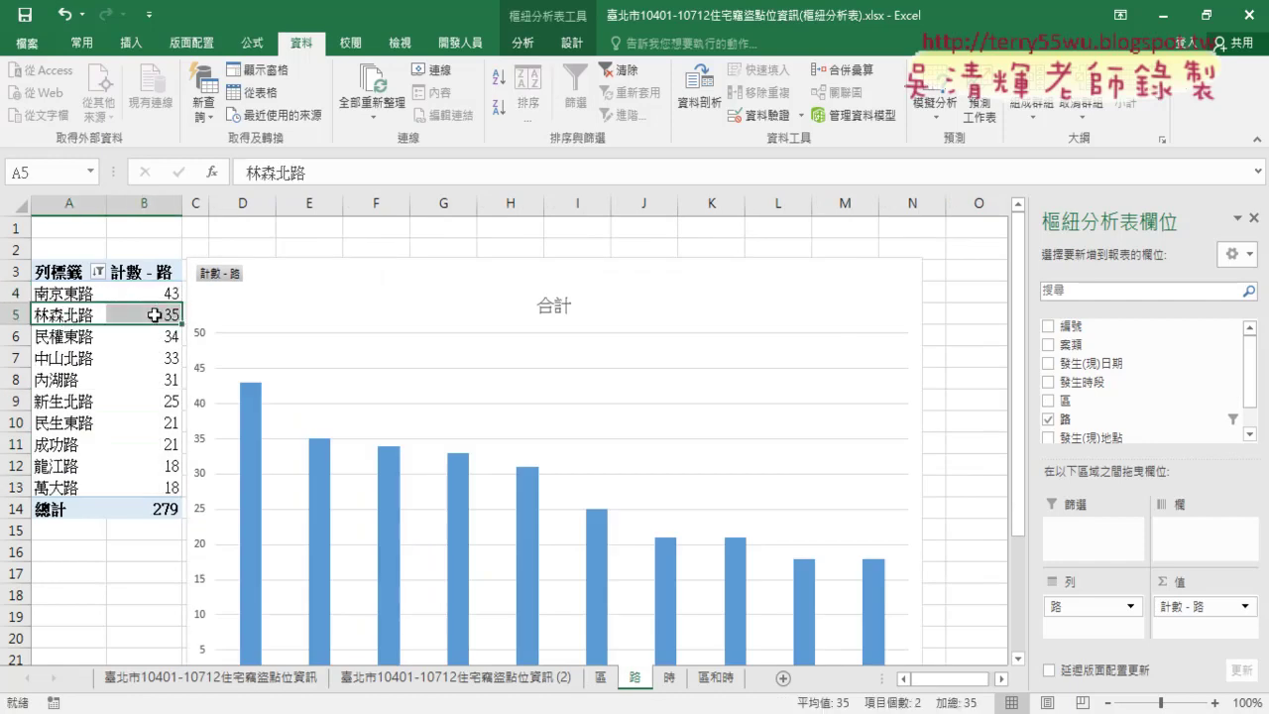
left_click(50, 294)
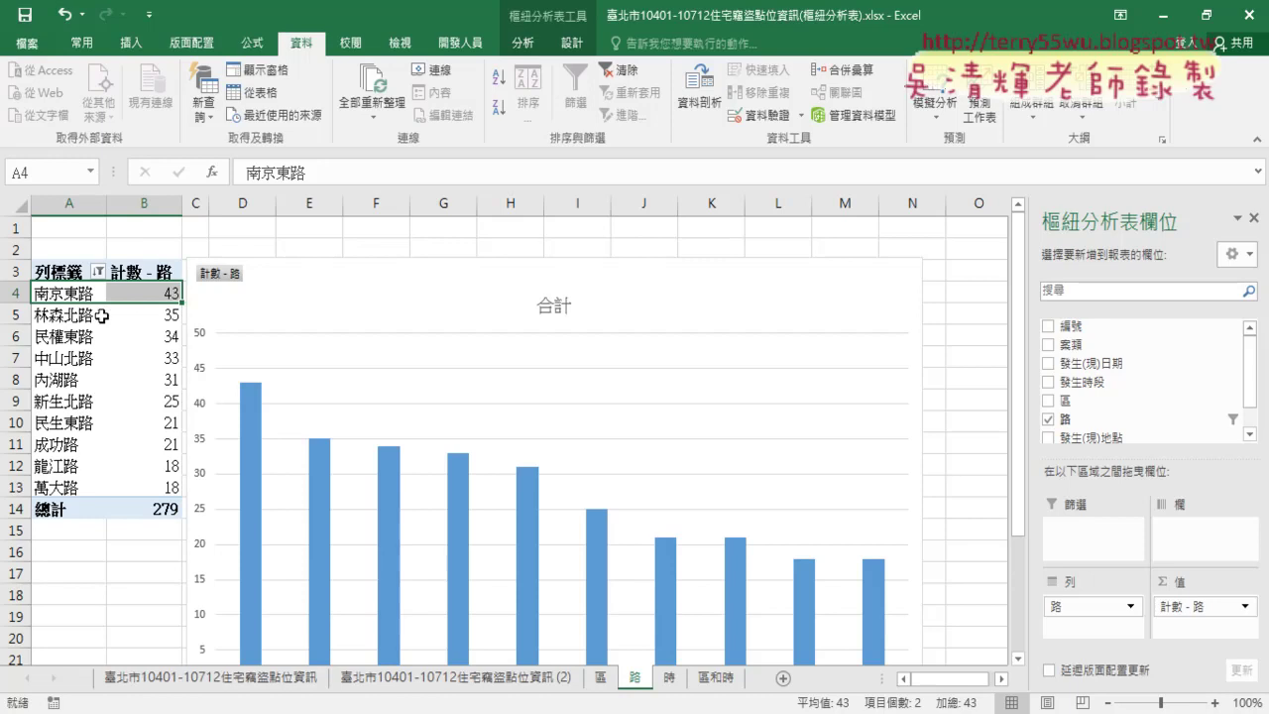
left_click_drag(87, 337, 133, 335)
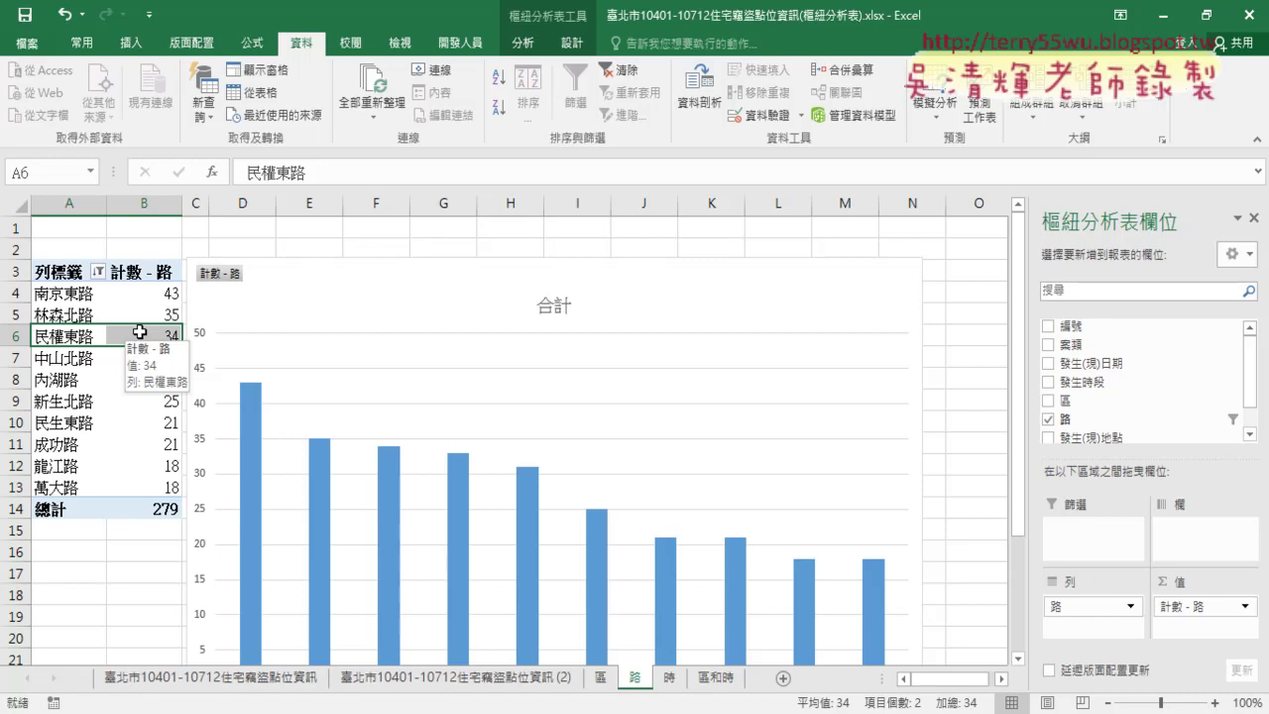
left_click_drag(133, 358, 140, 298)
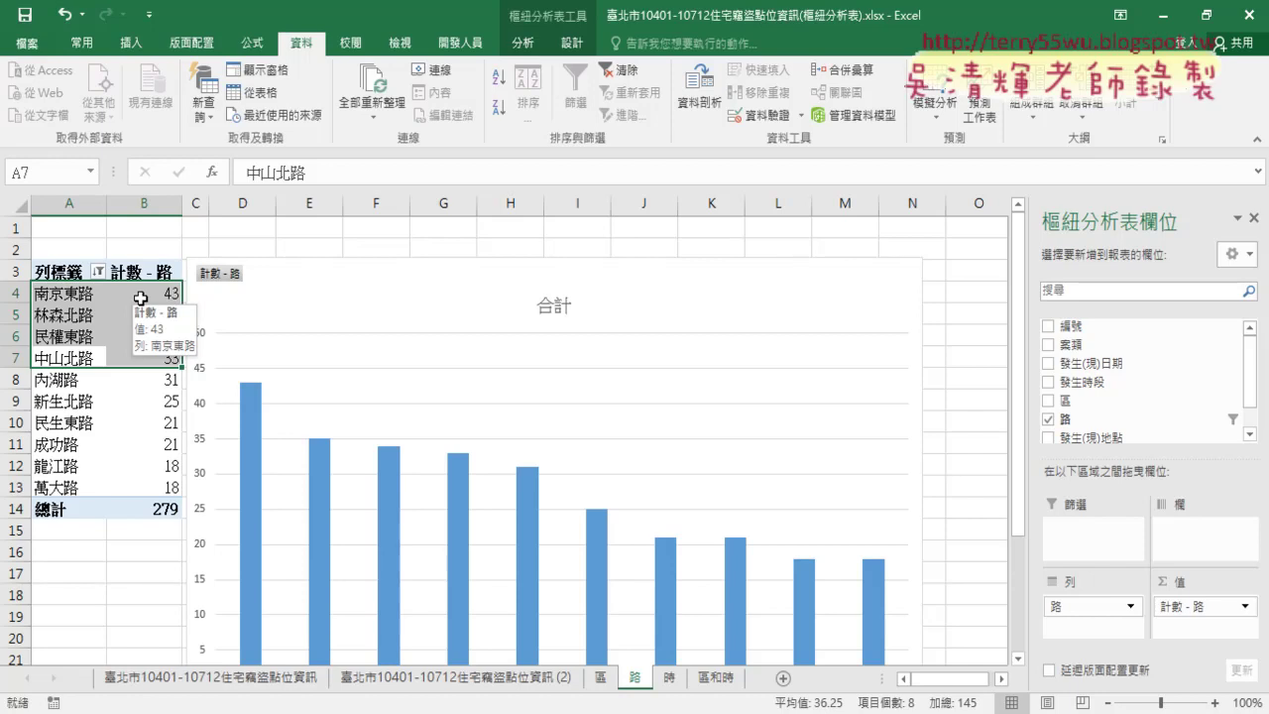
left_click_drag(154, 401, 67, 399)
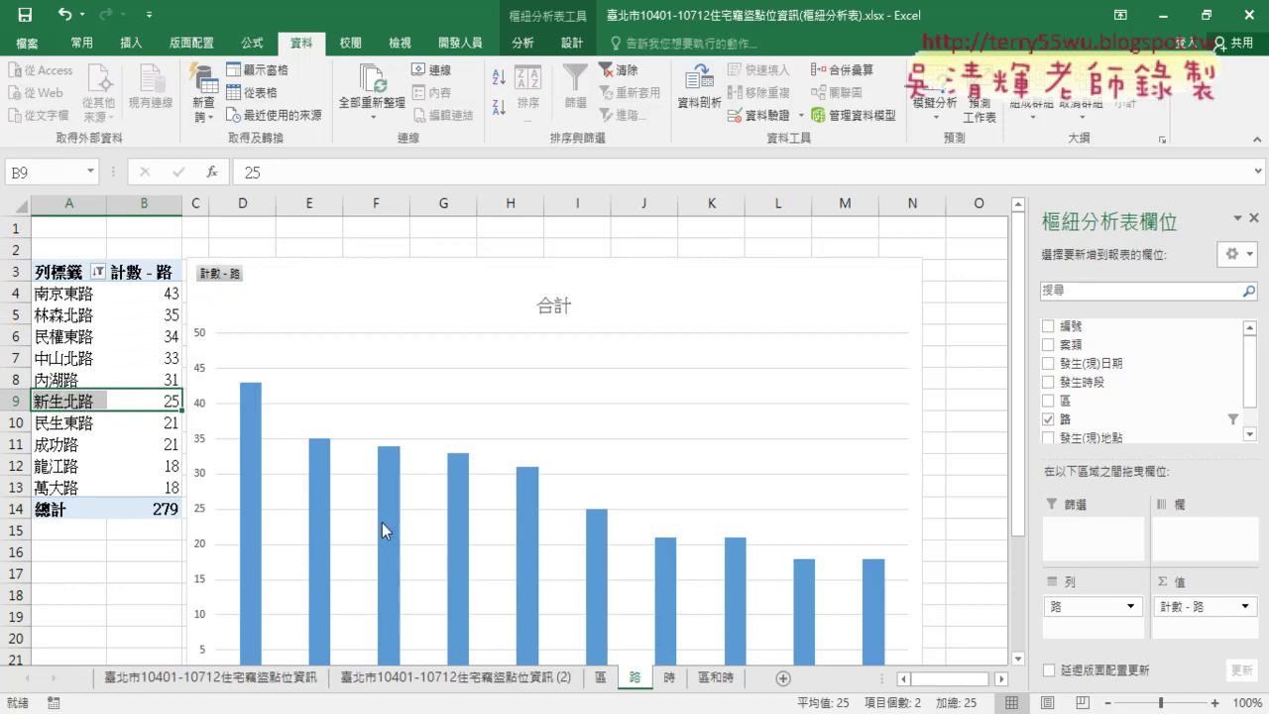
left_click(667, 682)
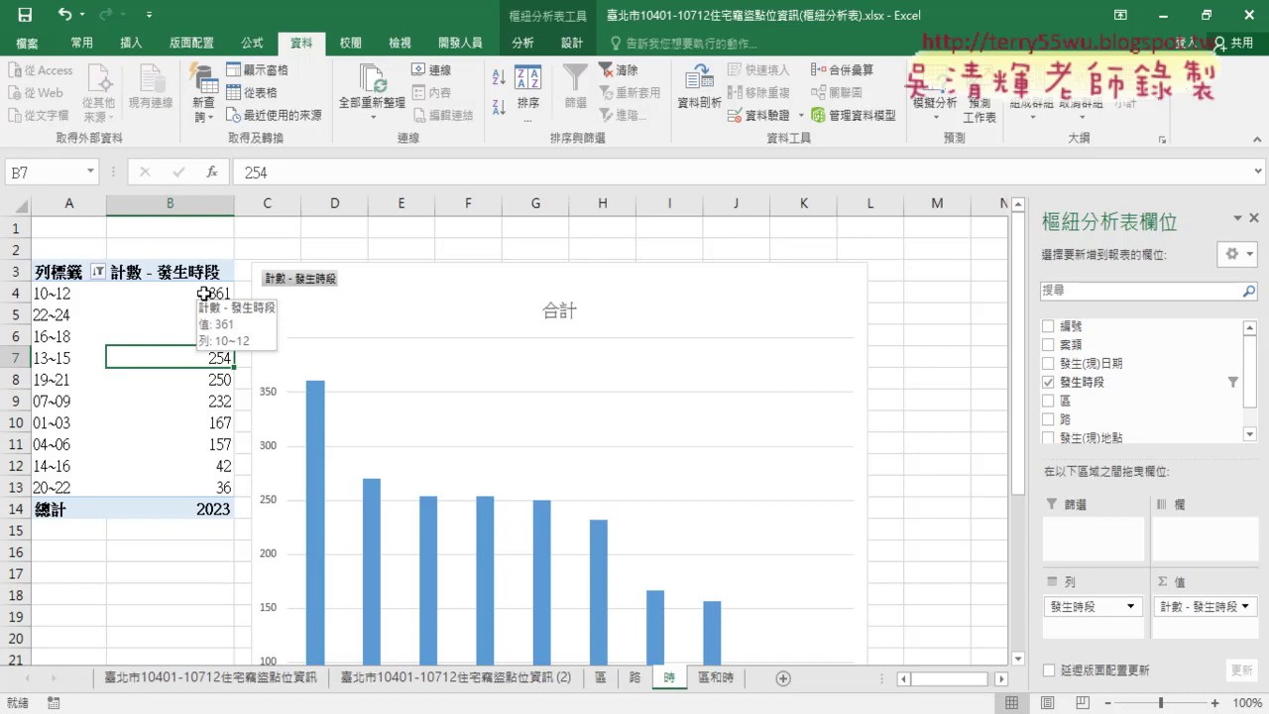
- Scroll through the 區和時 district-by-time table (total 1810) and its 100% stacked column chart
left_click_drag(69, 315, 184, 313)
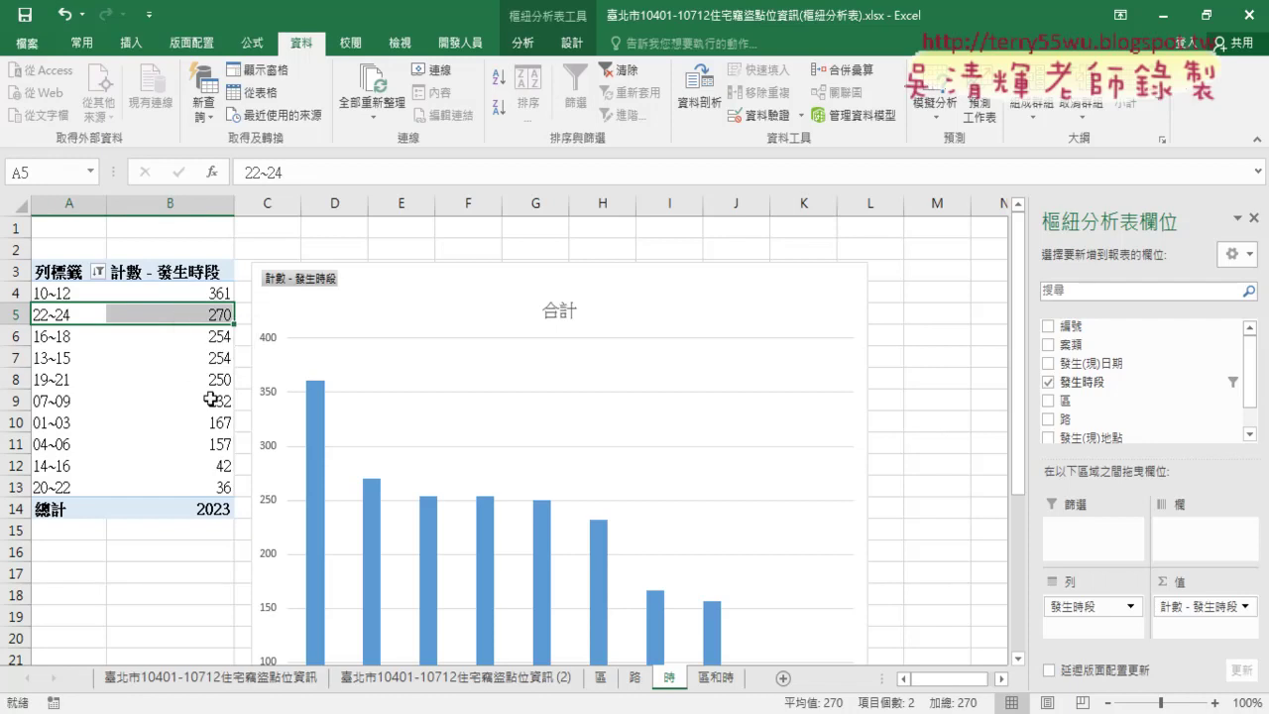
left_click(721, 679)
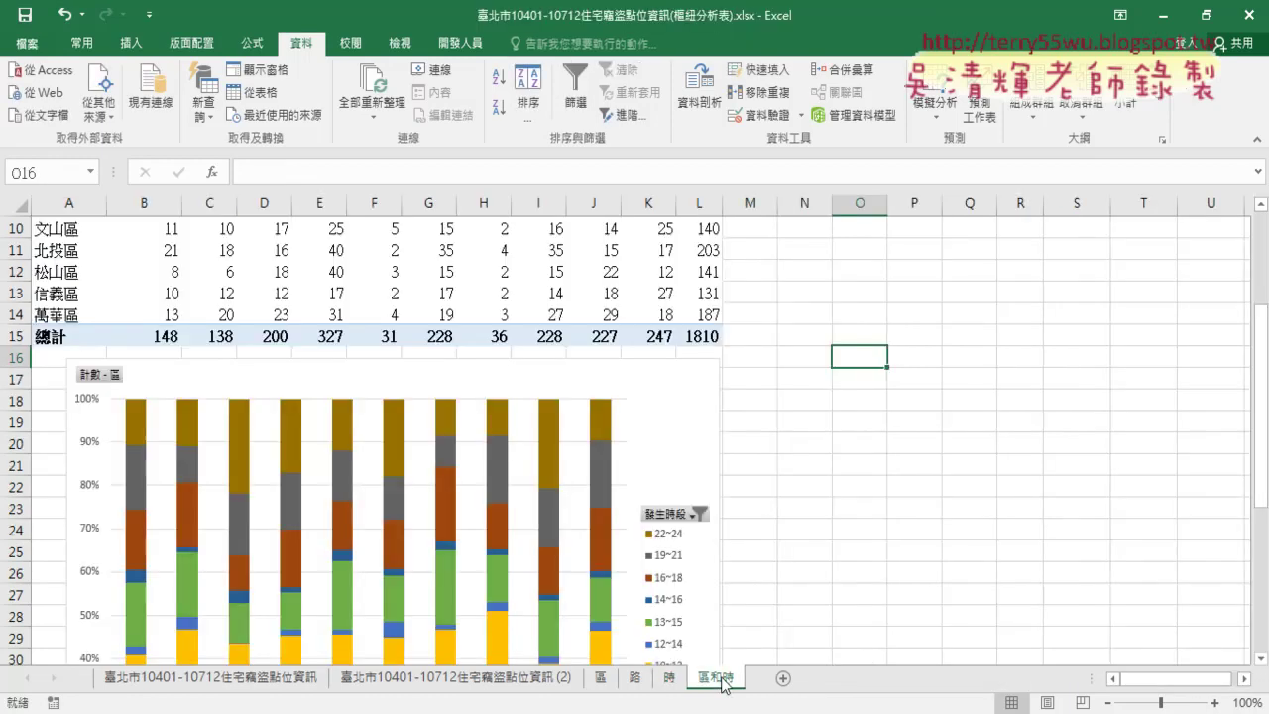
scroll(804, 562, "up", 1)
scroll(804, 562, "down", 3)
scroll(804, 563, "down", 1)
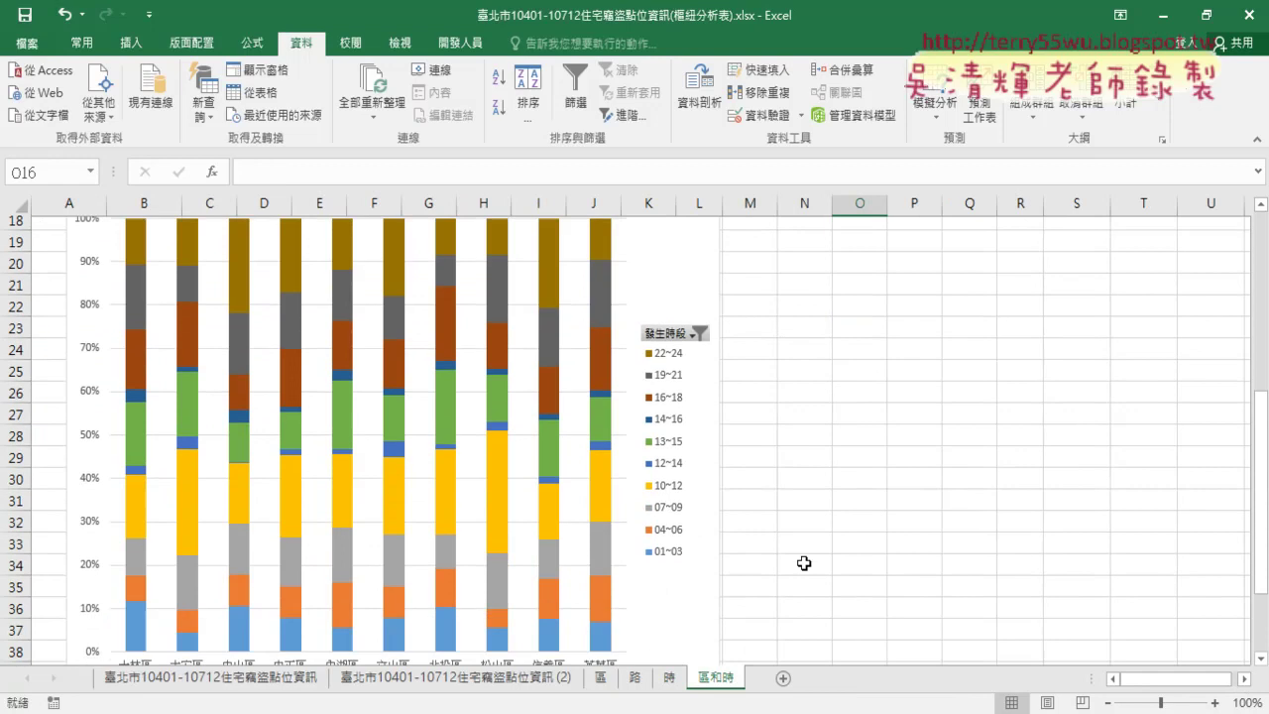
scroll(804, 562, "down", 1)
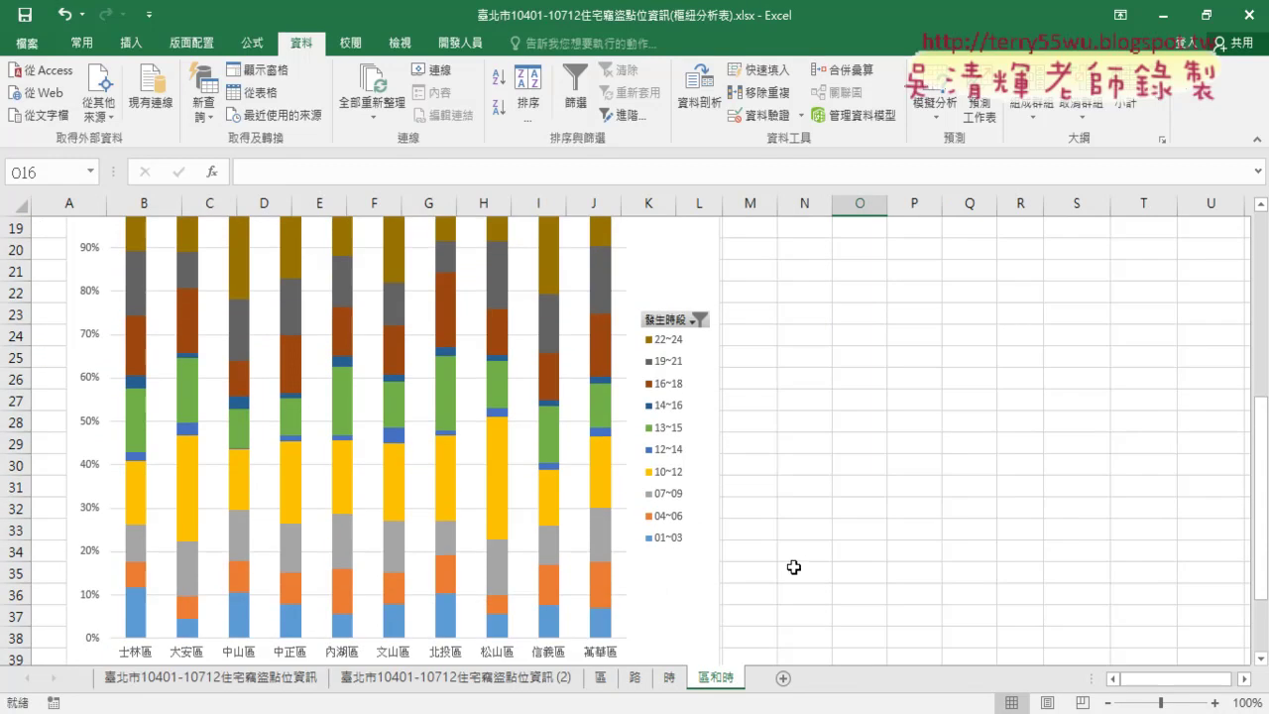
scroll(798, 563, "up", 1)
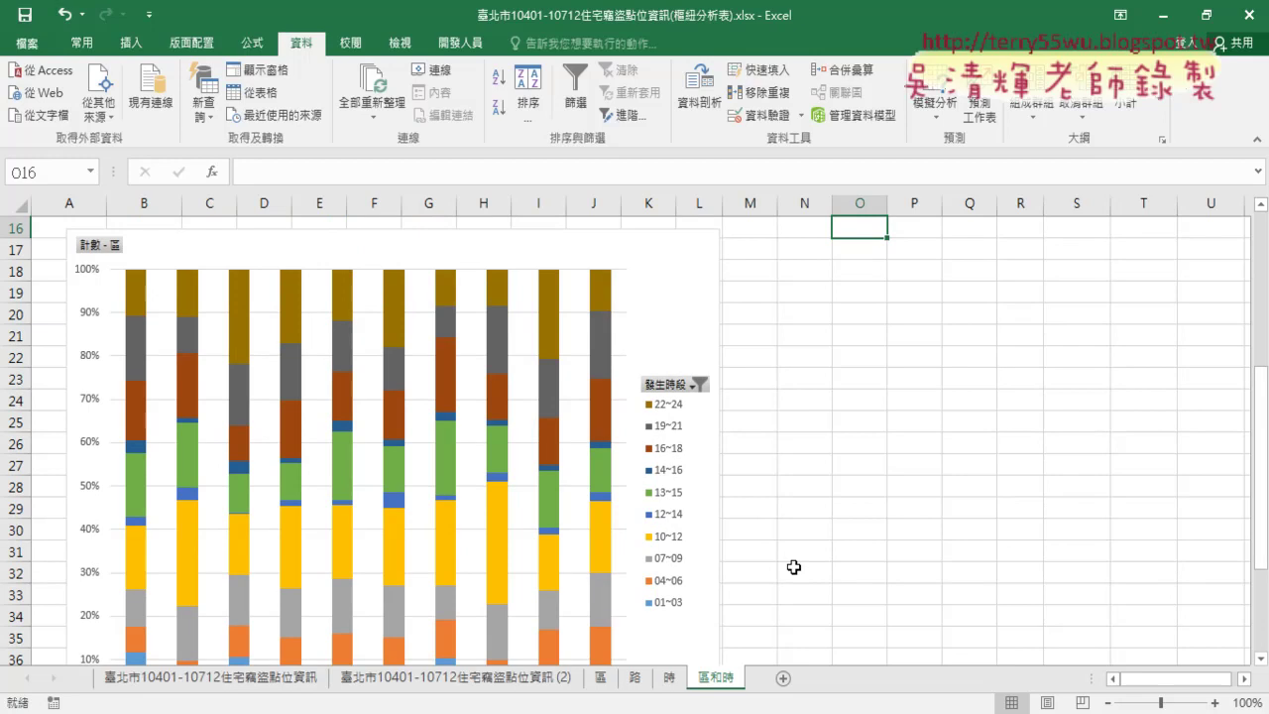
scroll(793, 566, "up", 2)
scroll(793, 566, "up", 3)
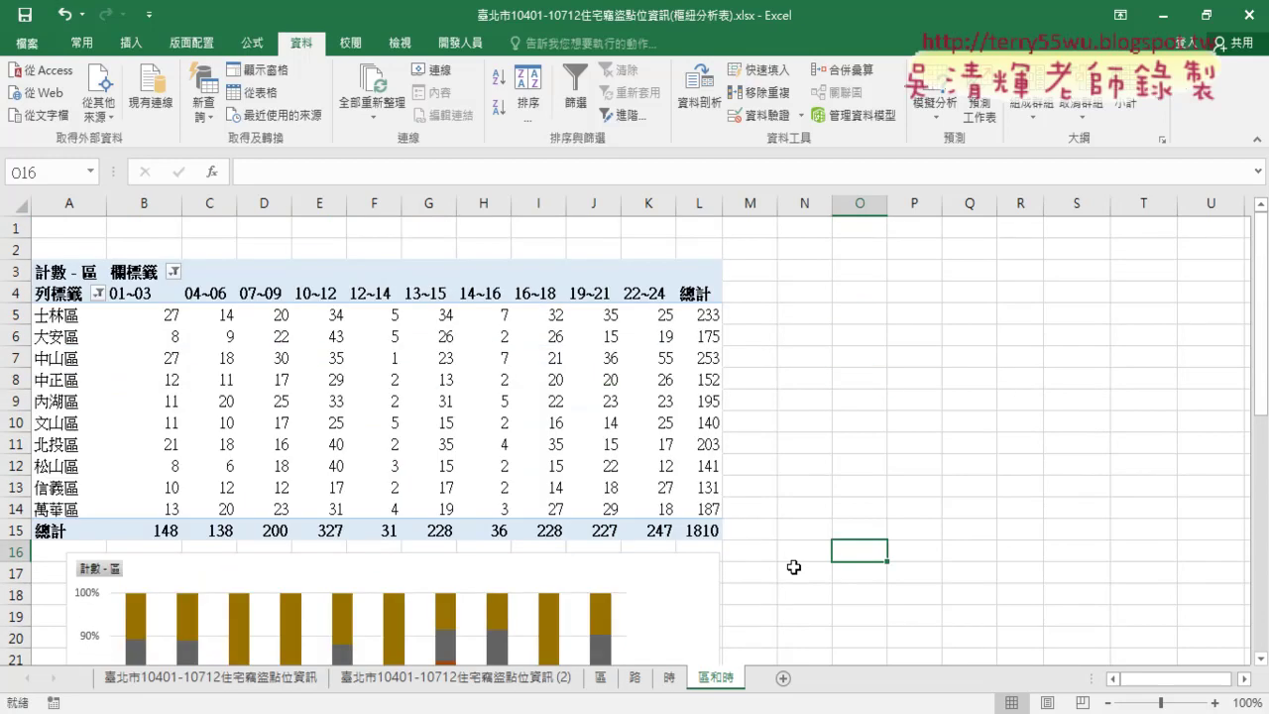
- Compare raw addresses with the (2) sheet's split 區 and 路 columns, then switch to Chrome
left_click(232, 680)
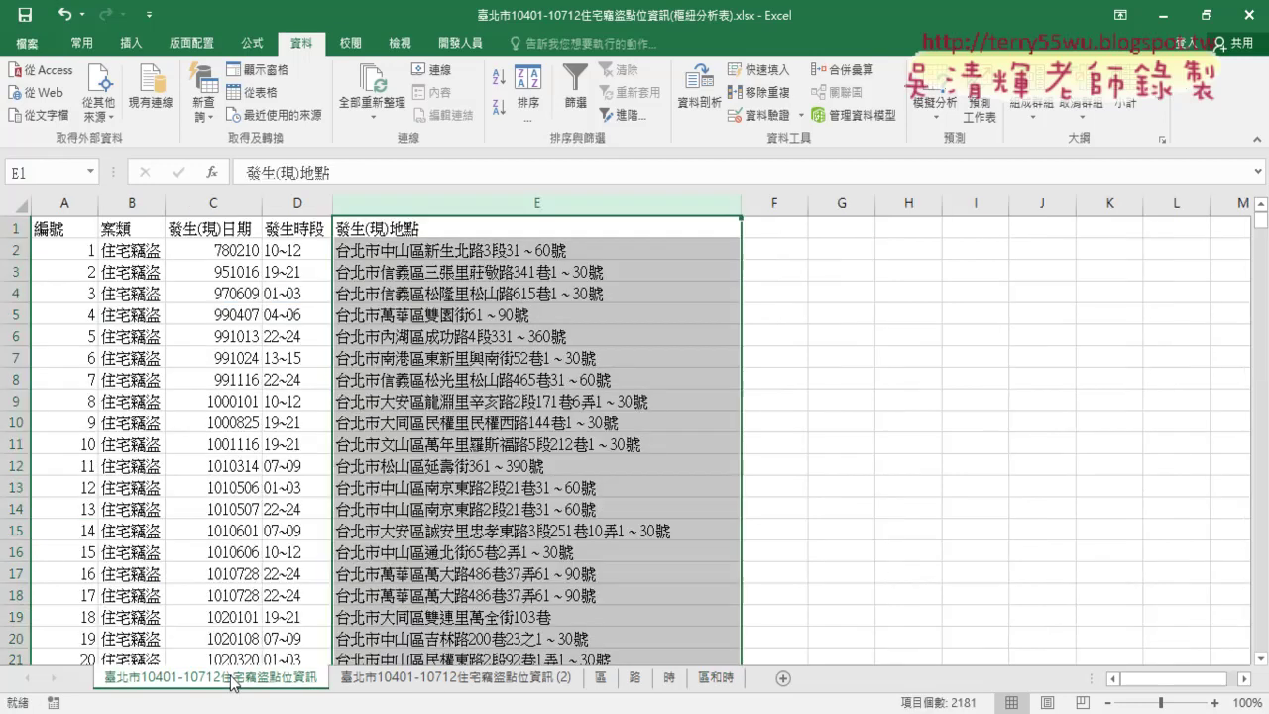
left_click(517, 317)
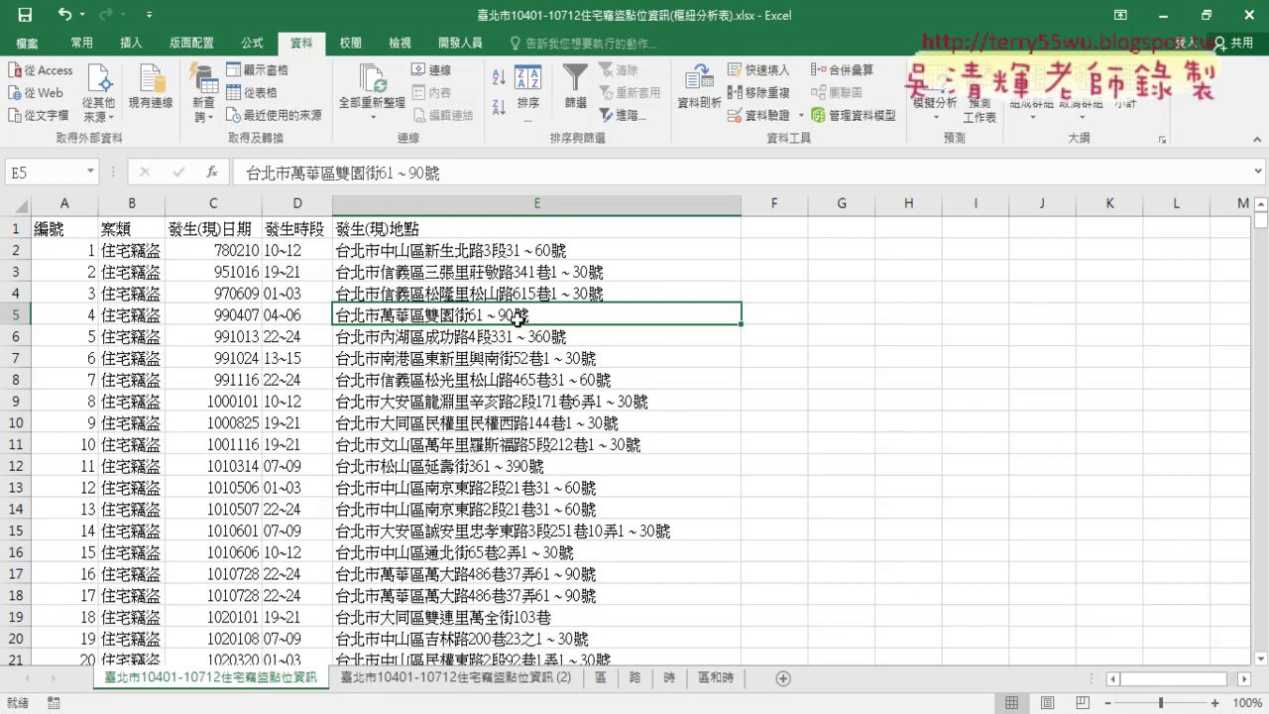
left_click(426, 680)
left_click_drag(400, 202, 512, 202)
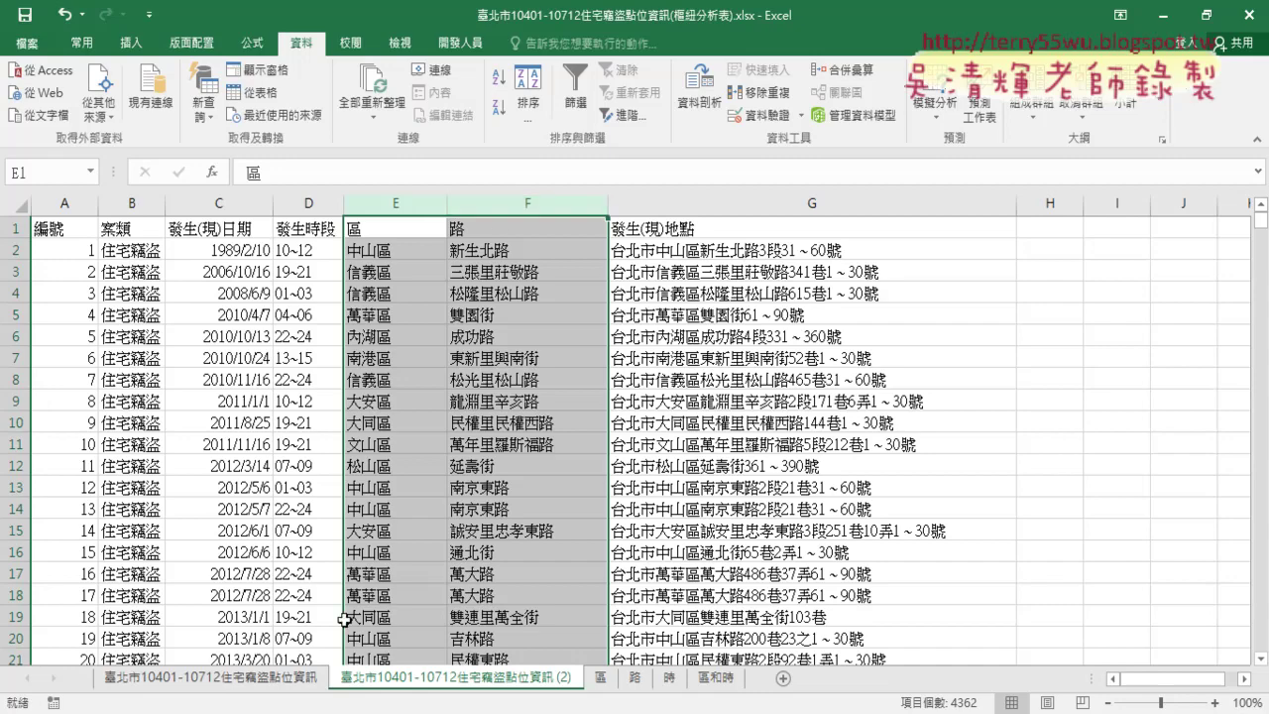
key("alt+Tab")
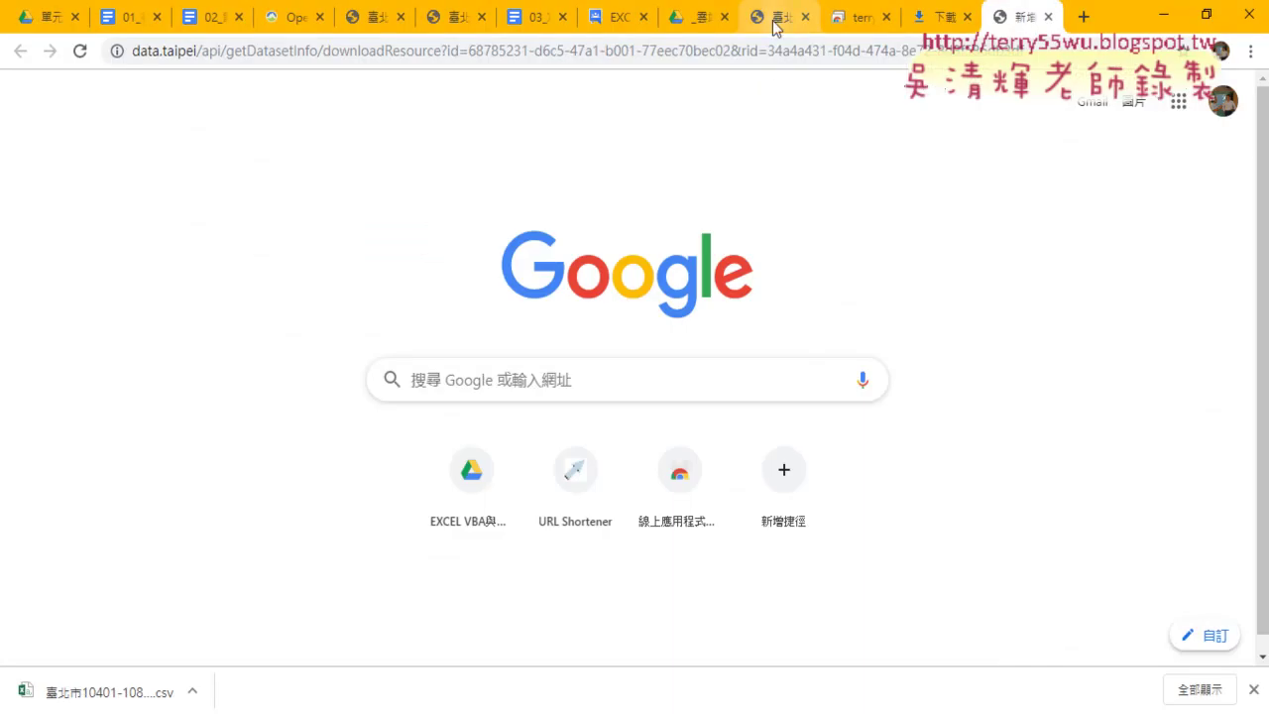
left_click(775, 19)
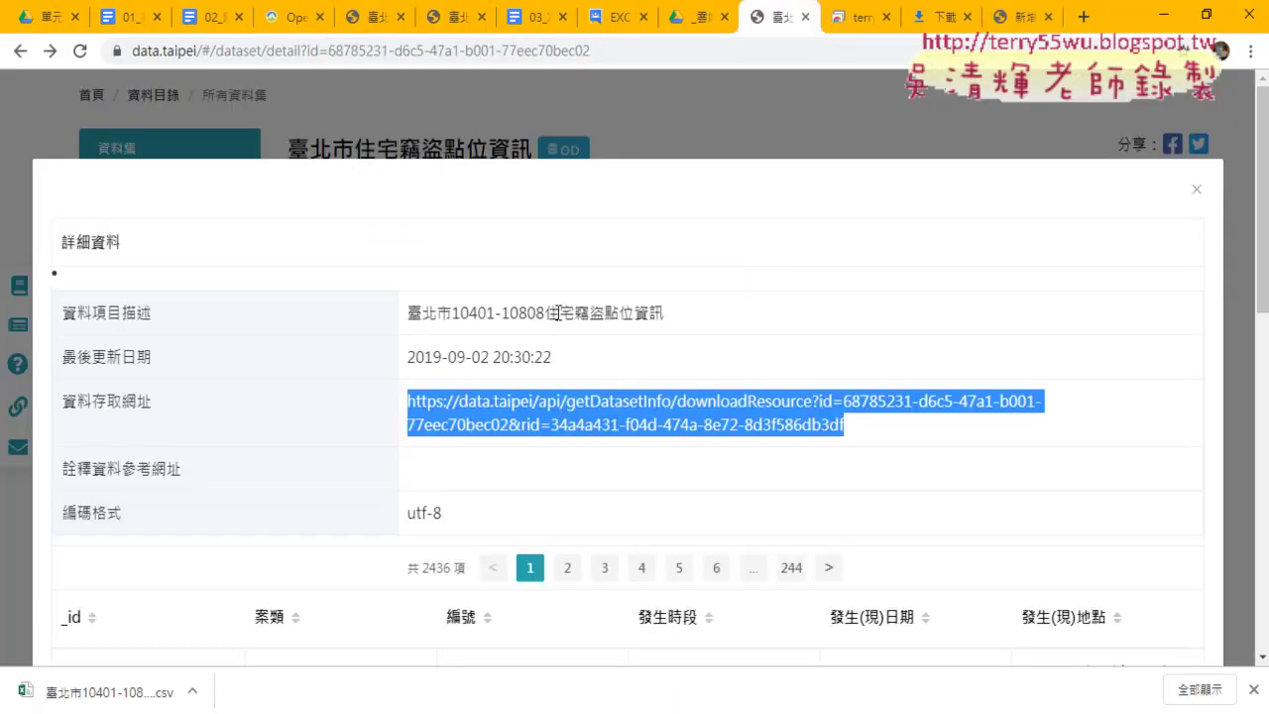
left_click_drag(545, 313, 605, 313)
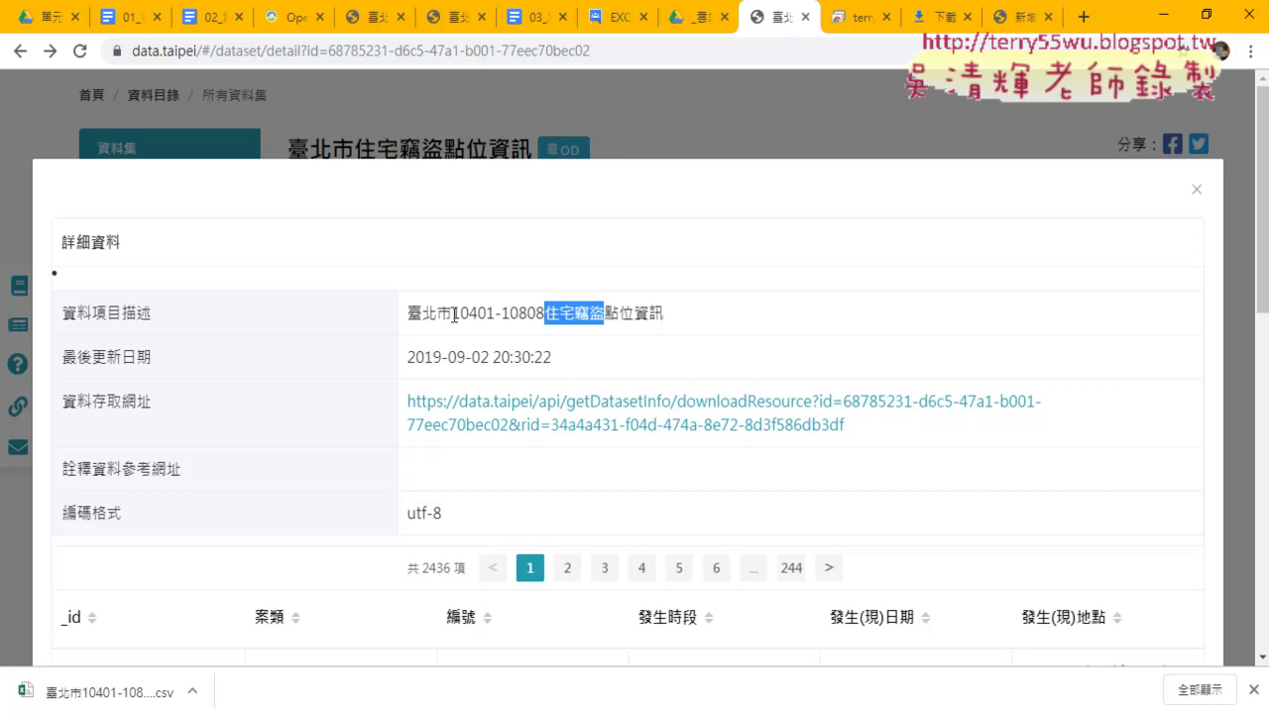
left_click_drag(452, 315, 547, 315)
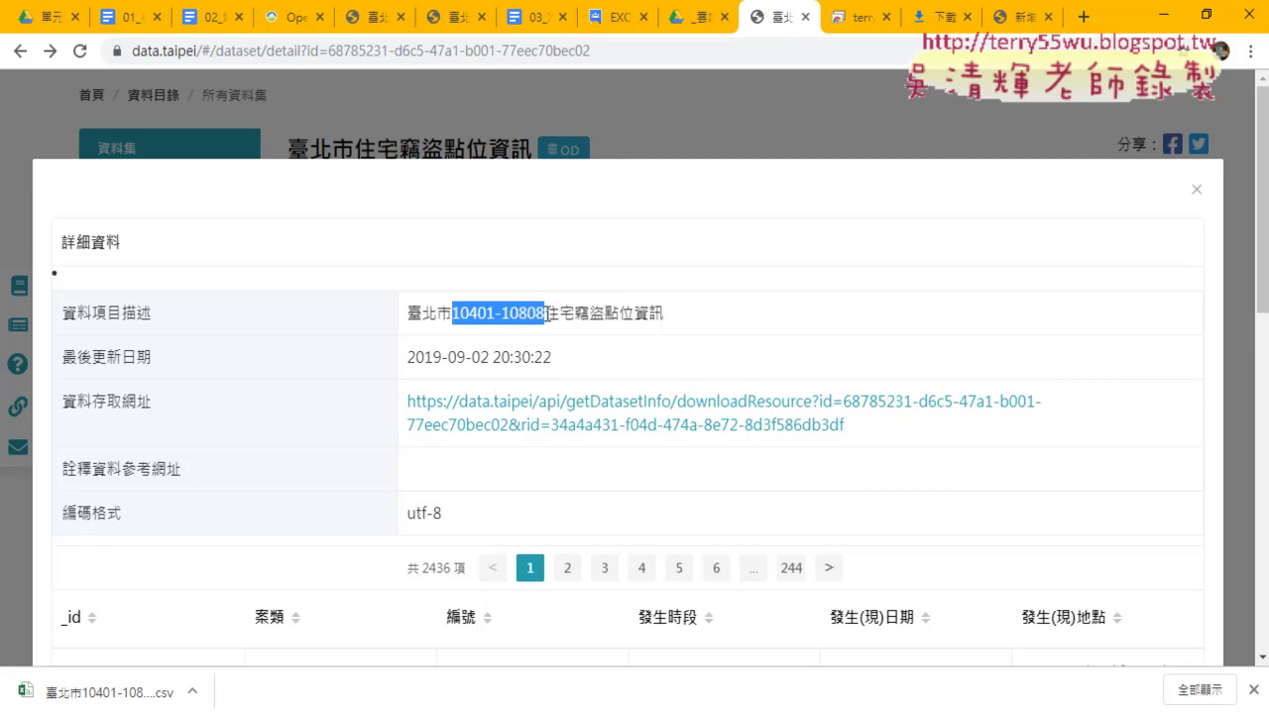